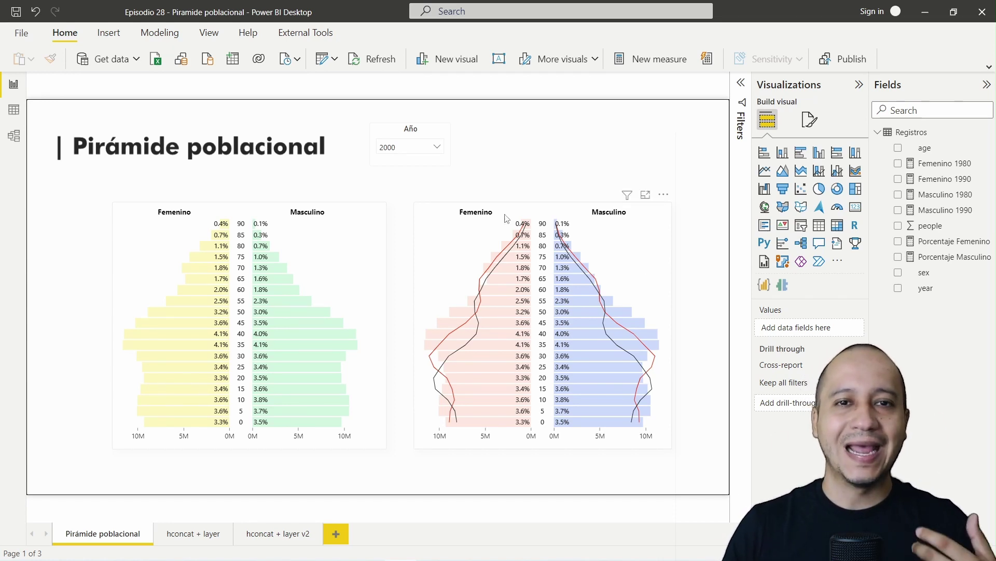
Step the Año filter back through the decades from 1990 to 1900 to compare both population pyramids.
click(422, 148)
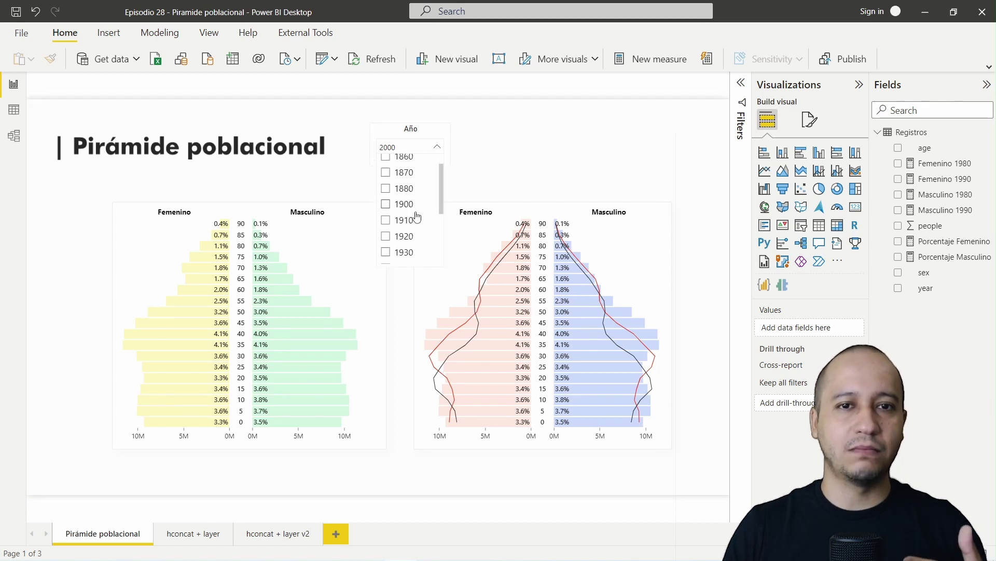
click(405, 240)
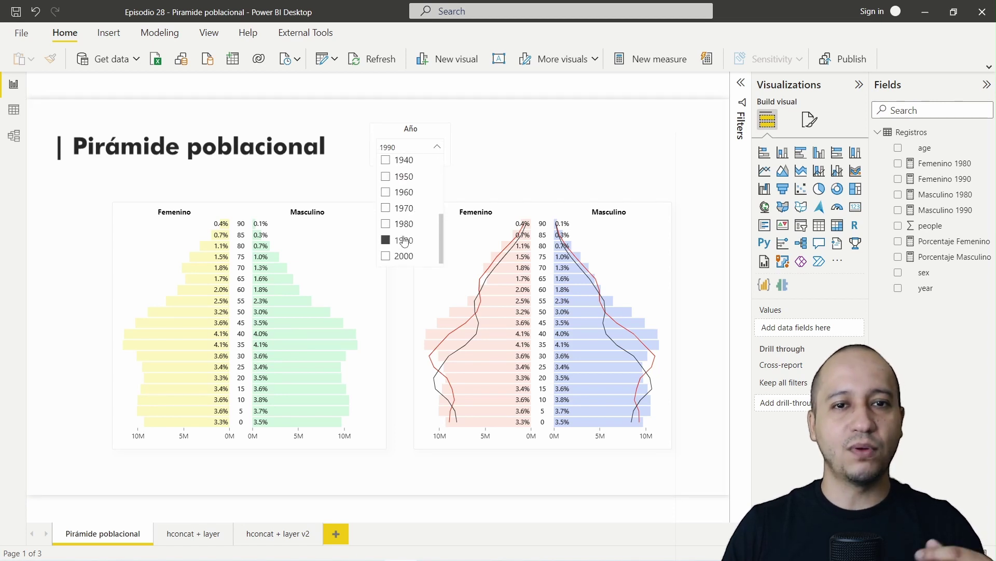
click(404, 225)
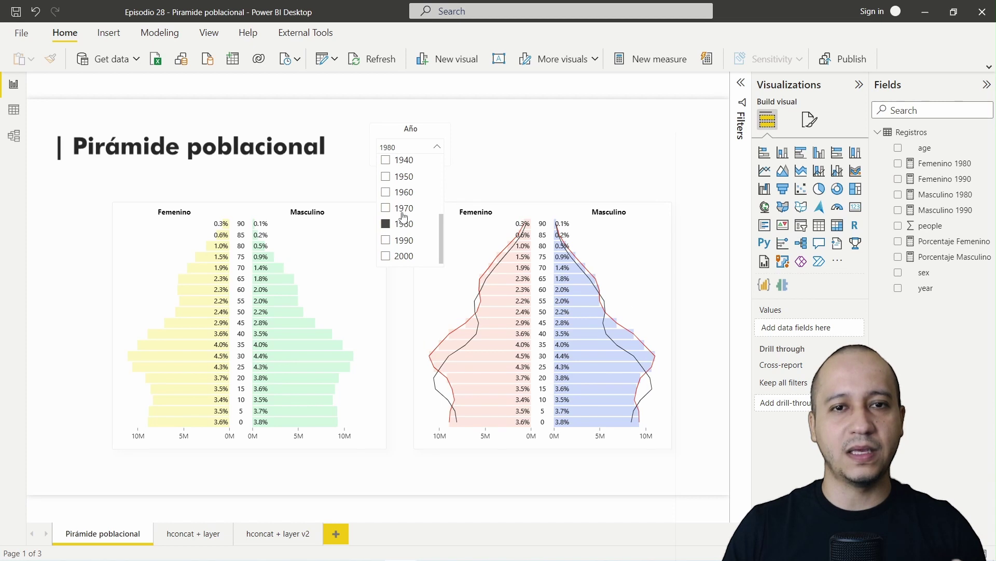
click(403, 209)
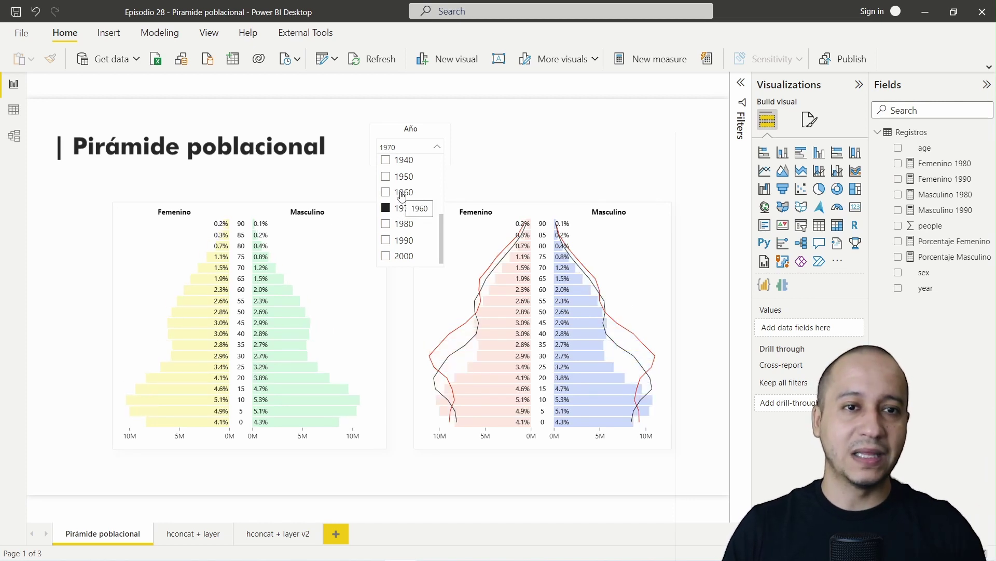
click(402, 193)
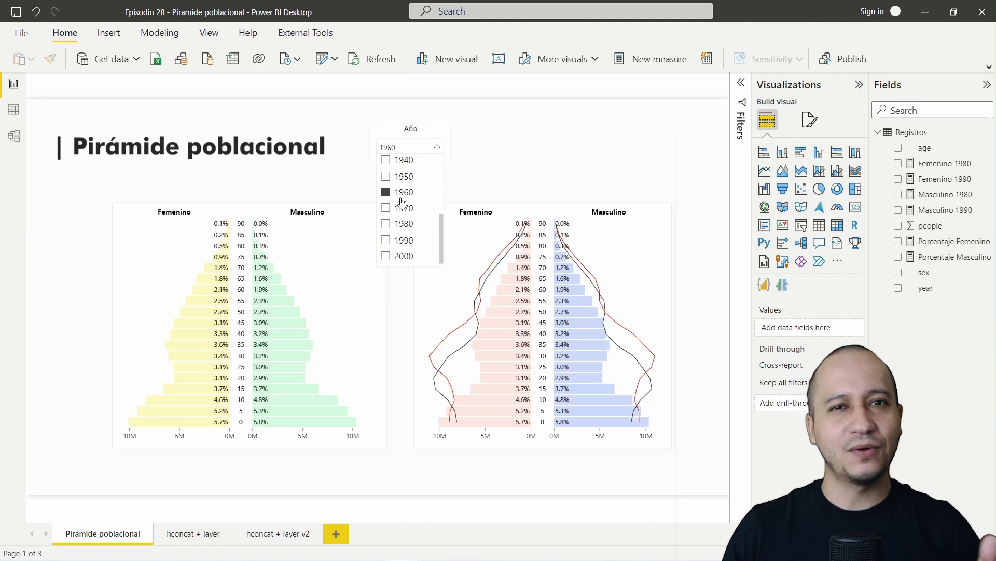
scroll(402, 201, up, 1)
click(404, 195)
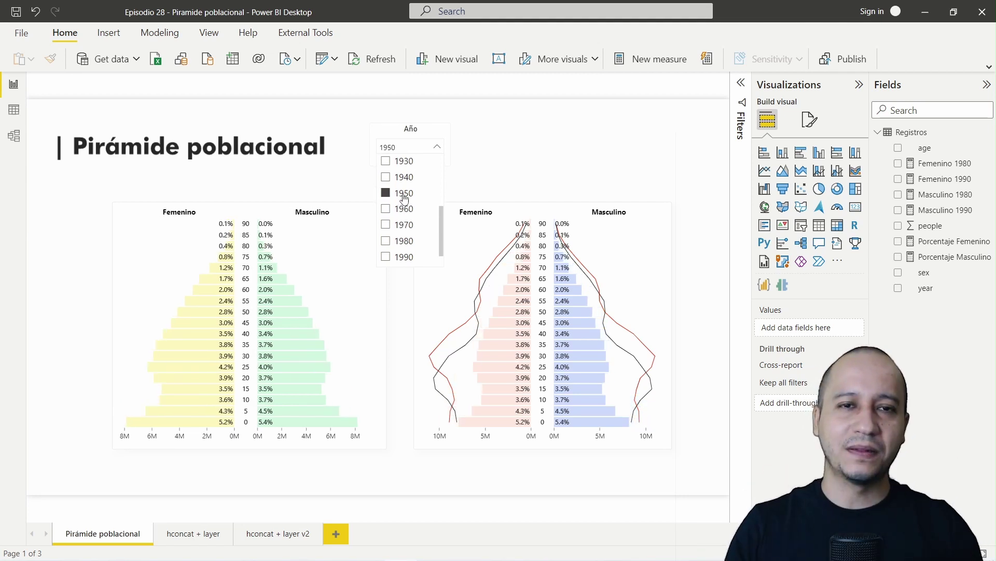
scroll(404, 198, up, 1)
click(404, 195)
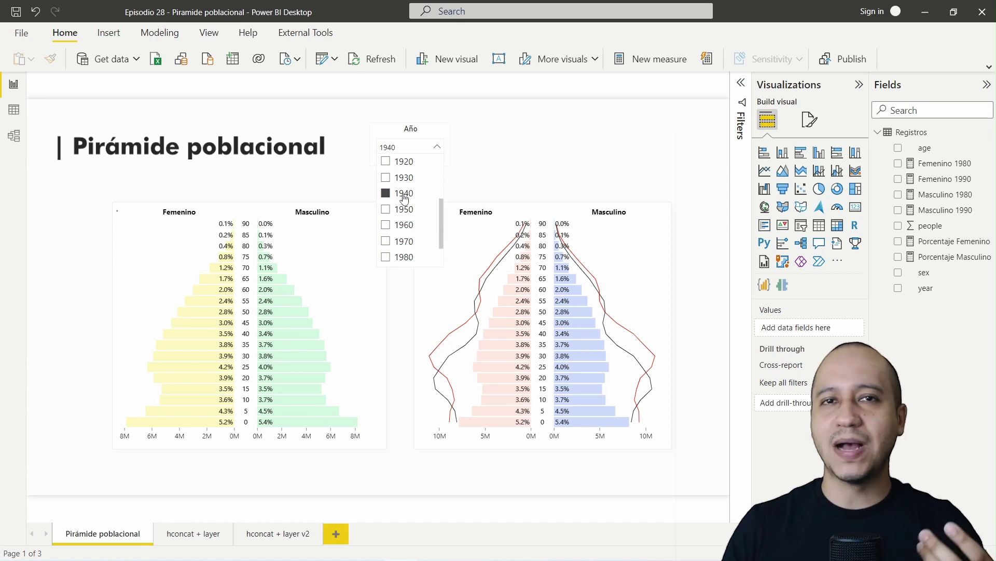
scroll(404, 198, up, 1)
click(404, 197)
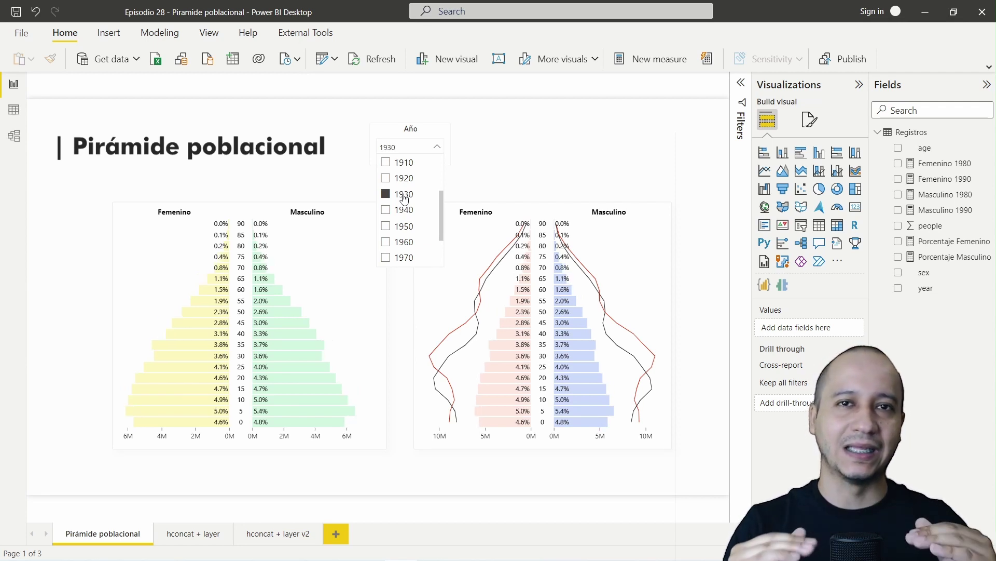
click(403, 178)
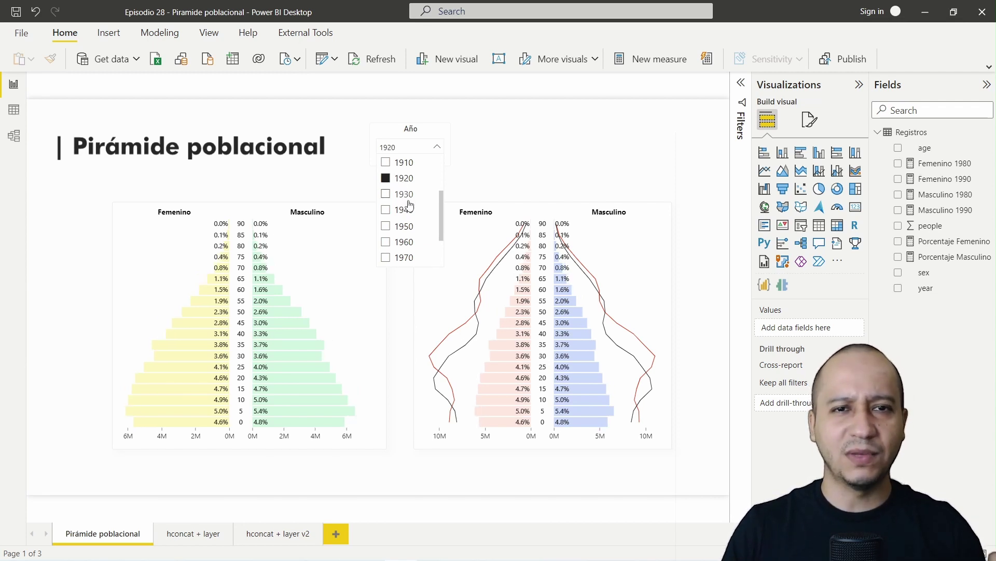
scroll(410, 205, up, 1)
click(403, 178)
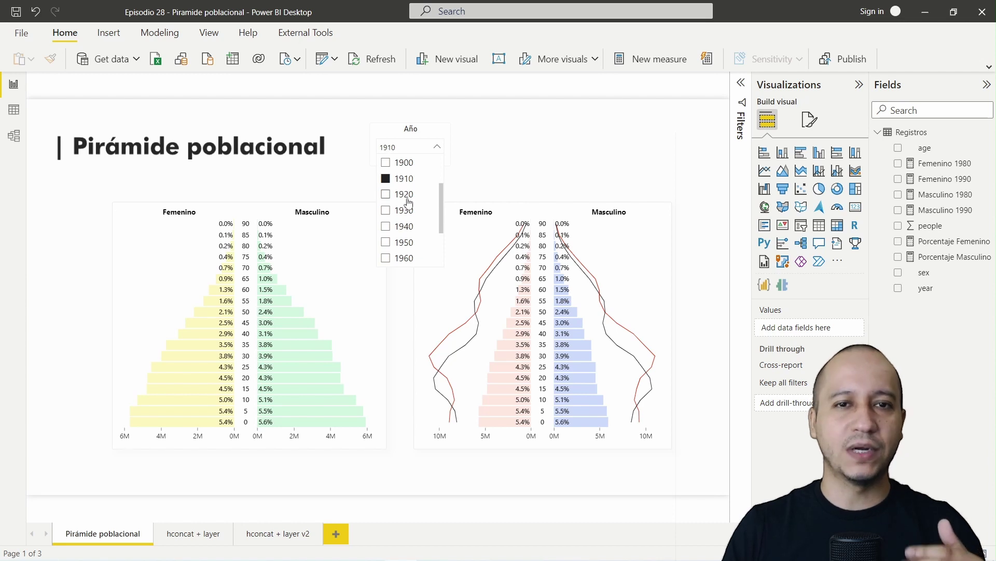
scroll(410, 205, up, 2)
click(407, 195)
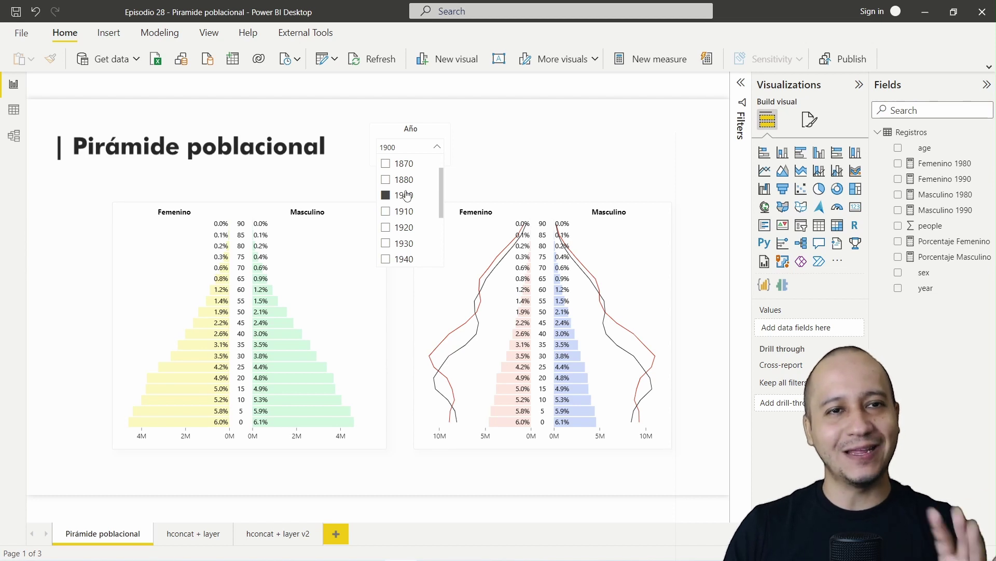
Set the Año filter back to 2000 and close its list of years.
scroll(406, 195, down, 6)
click(386, 256)
click(492, 174)
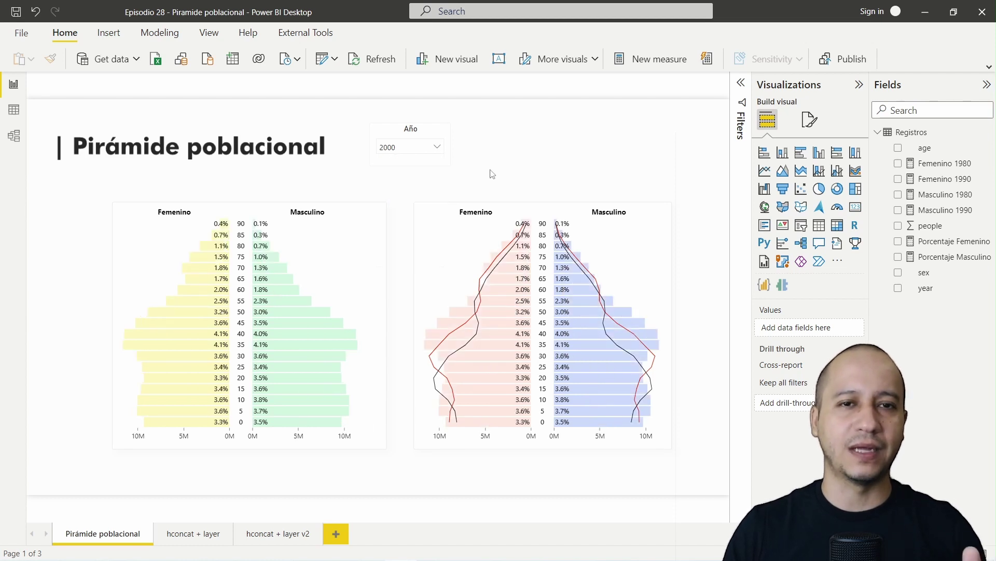
Switch to the browser and view the Population Pyramid example on the Vega-Lite site.
drag(0, 77, 569, 76)
click(696, 69)
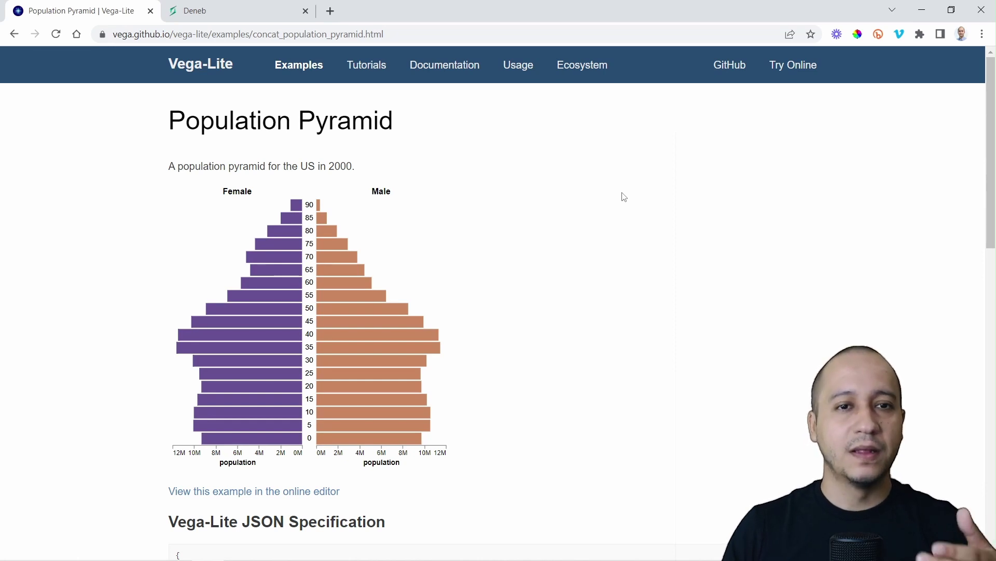
scroll(634, 238, down, 1)
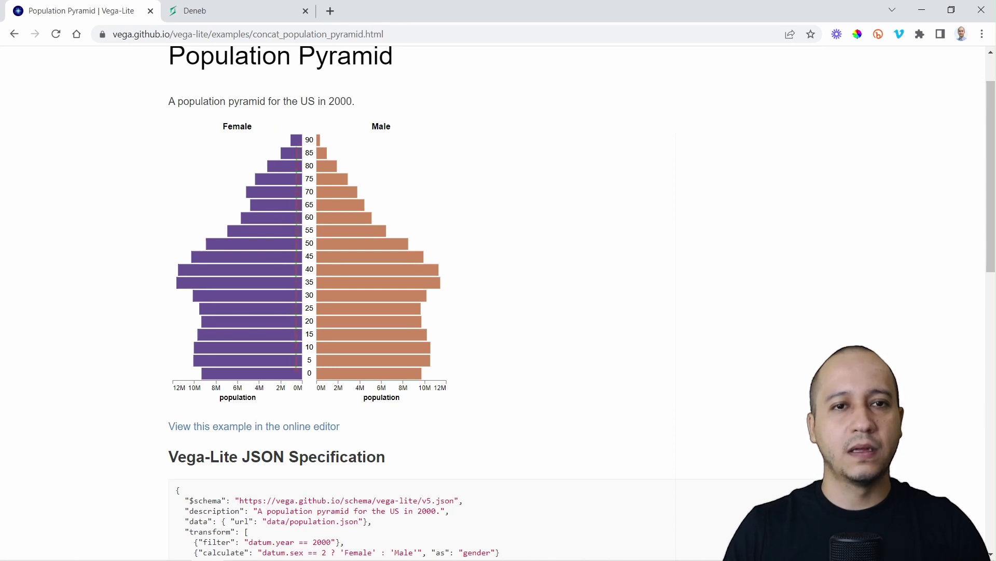
drag(296, 148, 296, 370)
drag(327, 148, 327, 370)
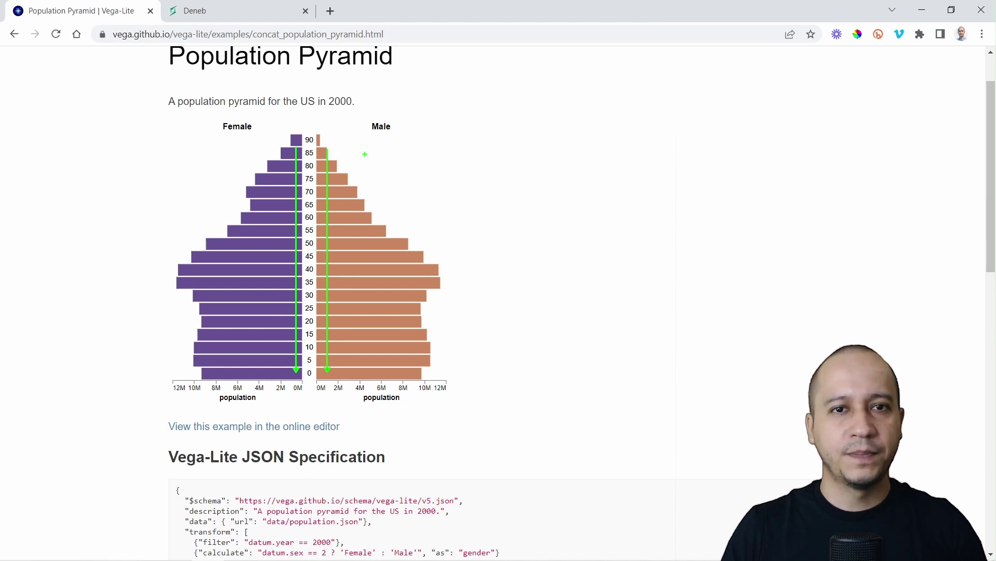
key(r)
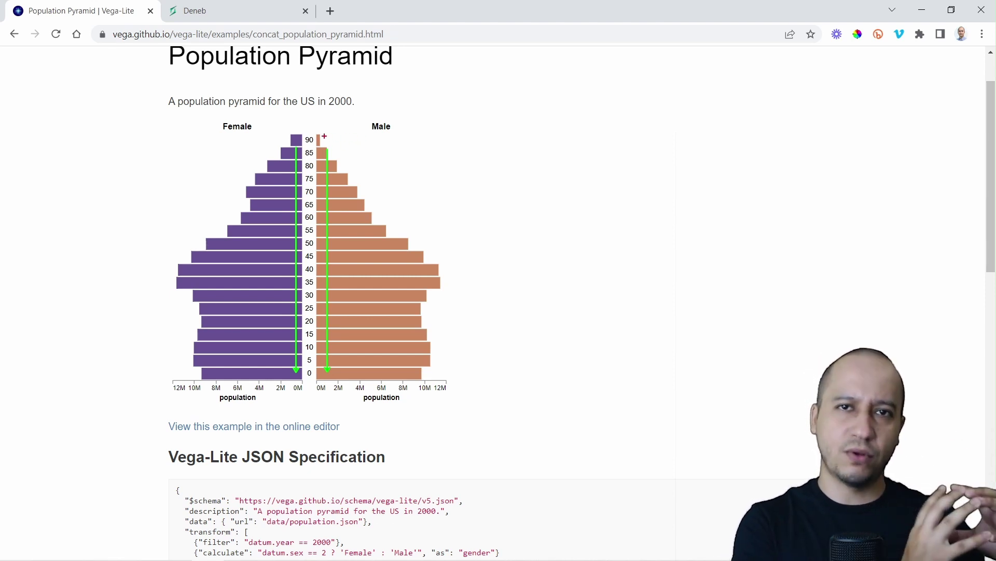
mouse_move(324, 136)
mouse_down()
mouse_move(397, 239)
mouse_move(412, 329)
mouse_move(398, 371)
mouse_up()
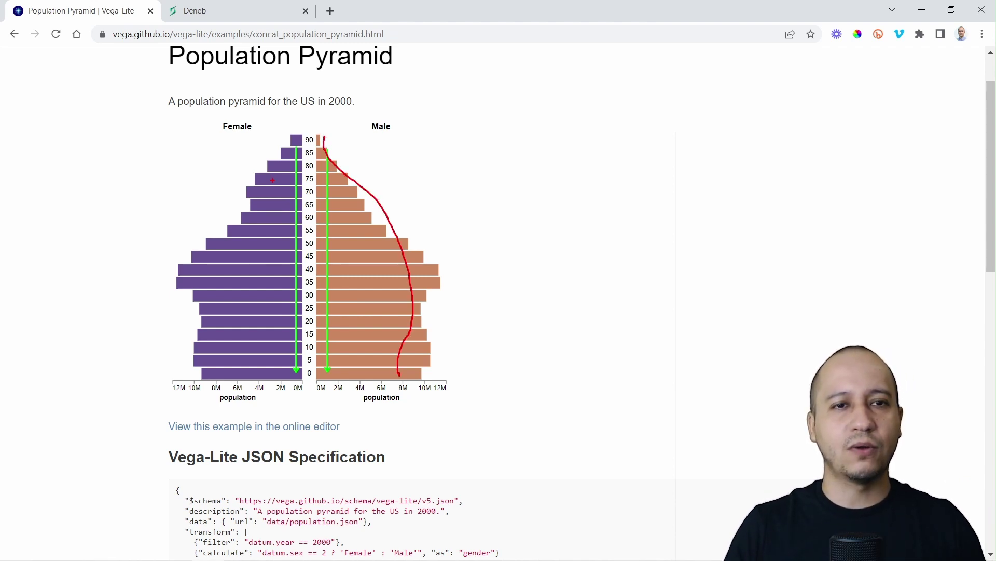
mouse_move(295, 139)
mouse_down()
mouse_move(222, 223)
mouse_move(205, 313)
mouse_move(221, 376)
mouse_up()
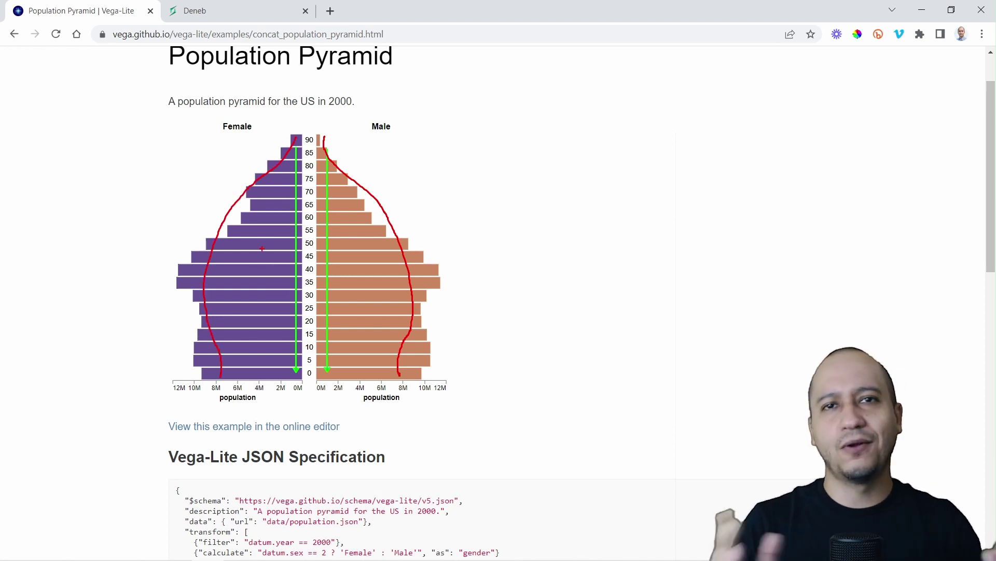
key(Escape)
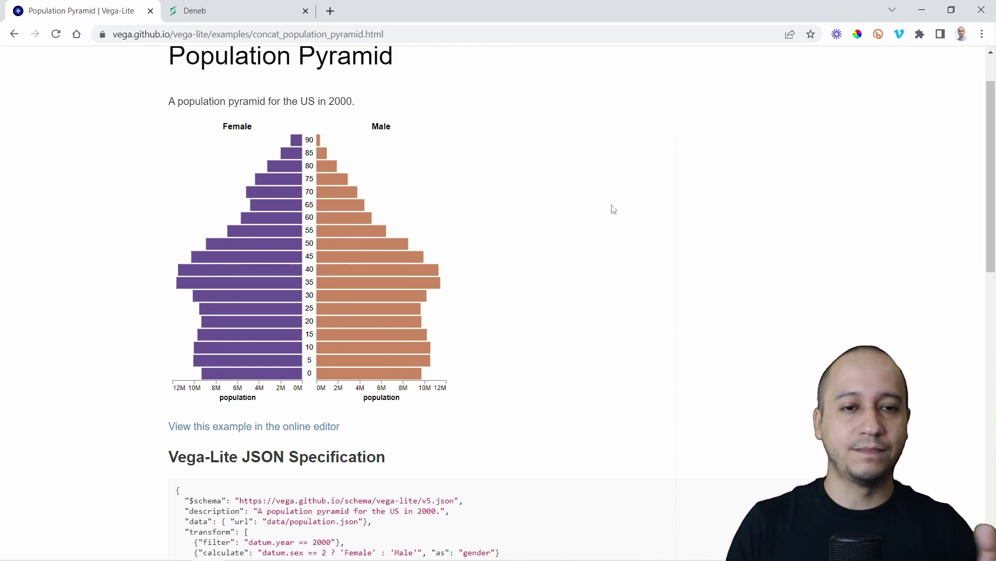
Review the Vega-Lite JSON specification beneath the Population Pyramid example chart.
scroll(613, 209, down, 5)
drag(179, 231, 278, 485)
scroll(414, 356, up, 11)
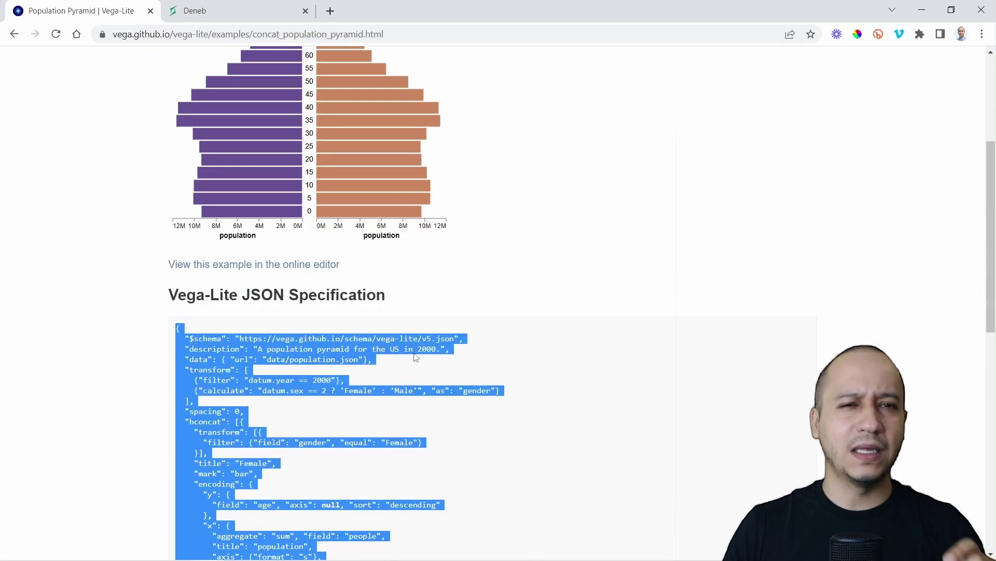
click(352, 391)
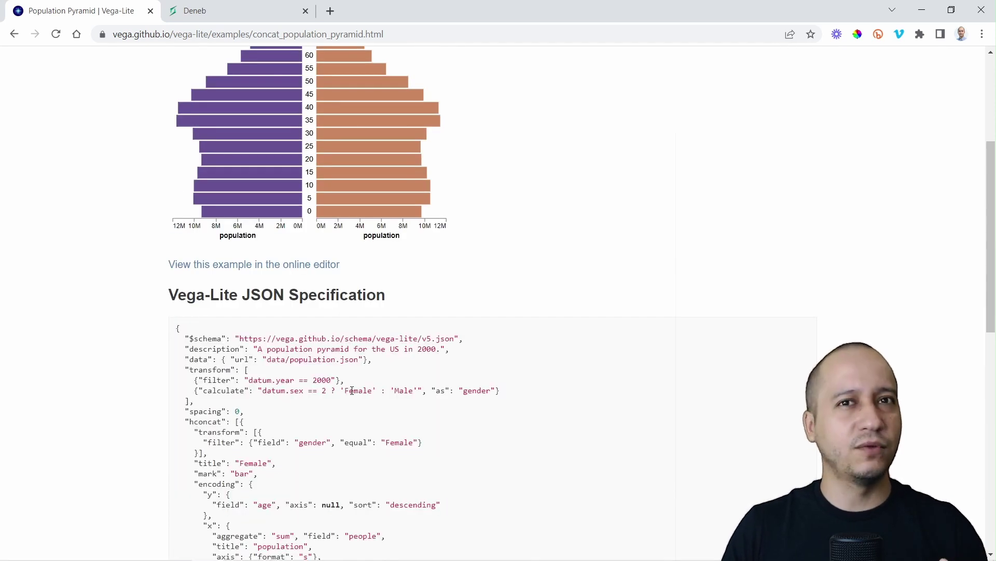
scroll(374, 205, up, 3)
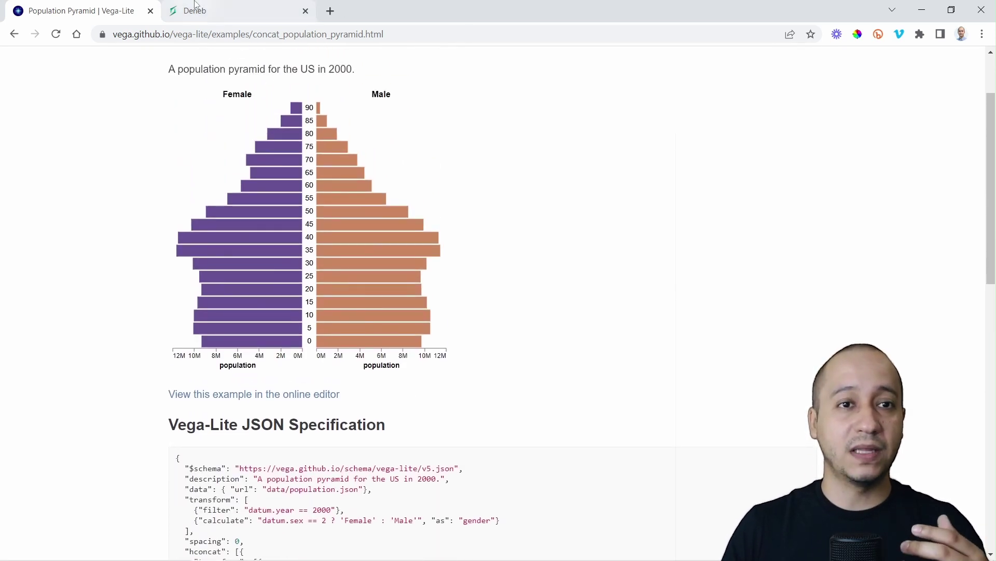
View the Deneb #28: Pirámide poblacional post on the Sentido Analítica Deneb category page.
click(196, 5)
scroll(534, 187, up, 1)
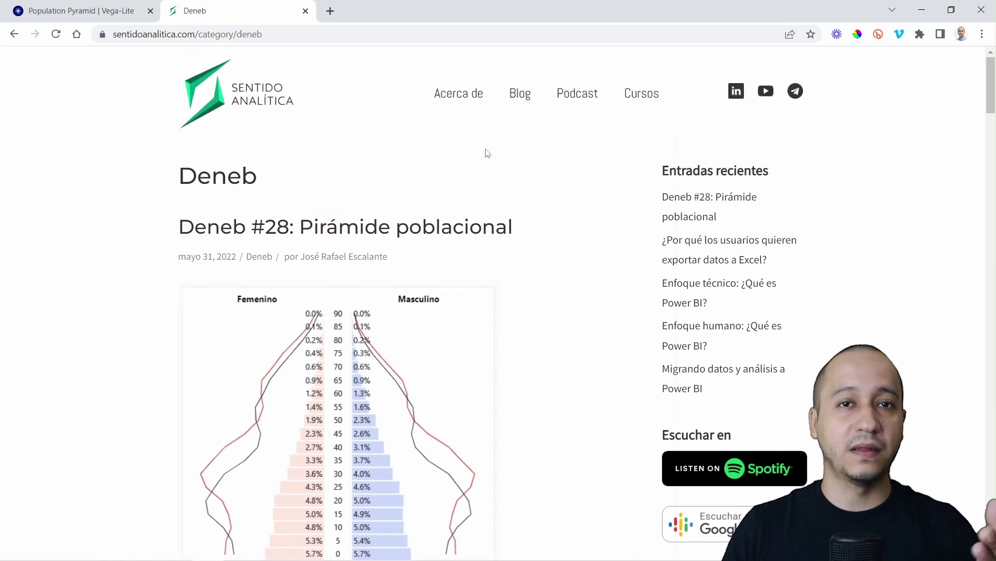
scroll(487, 208, down, 6)
Switch to Power BI Desktop and inspect the year, age, sex and people columns of the Registros table, including the distinct sex values.
click(671, 376)
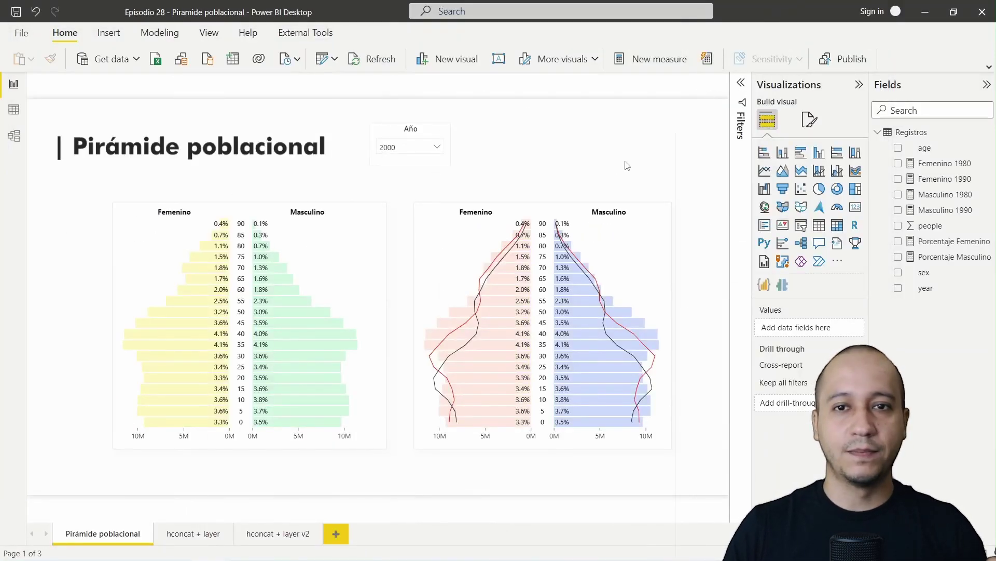
click(16, 111)
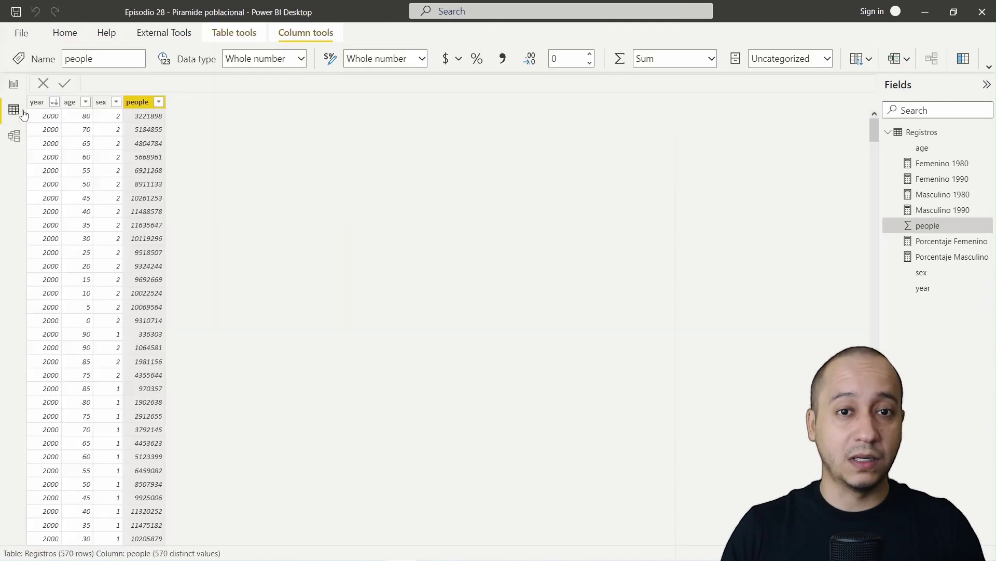
click(49, 106)
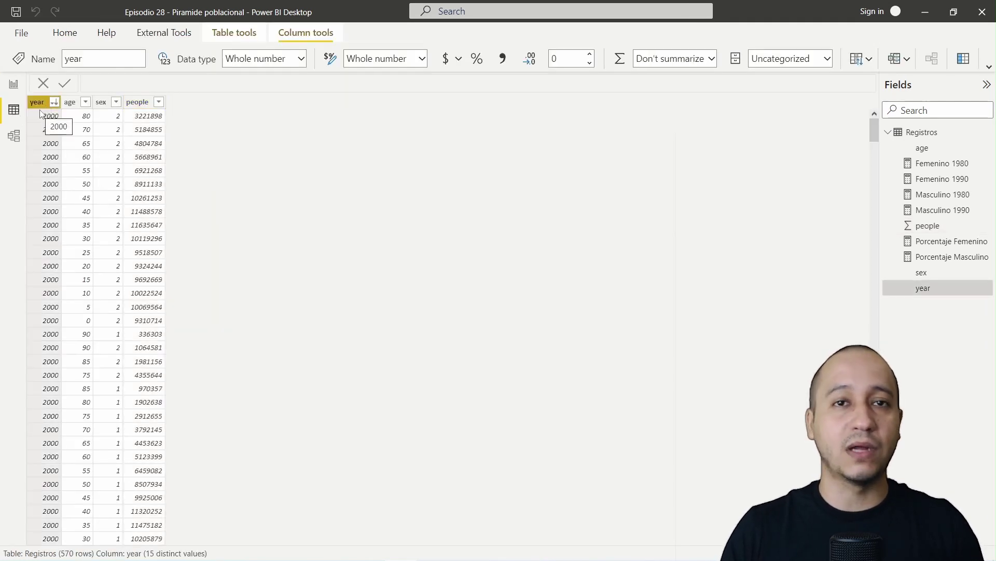
click(70, 104)
click(101, 105)
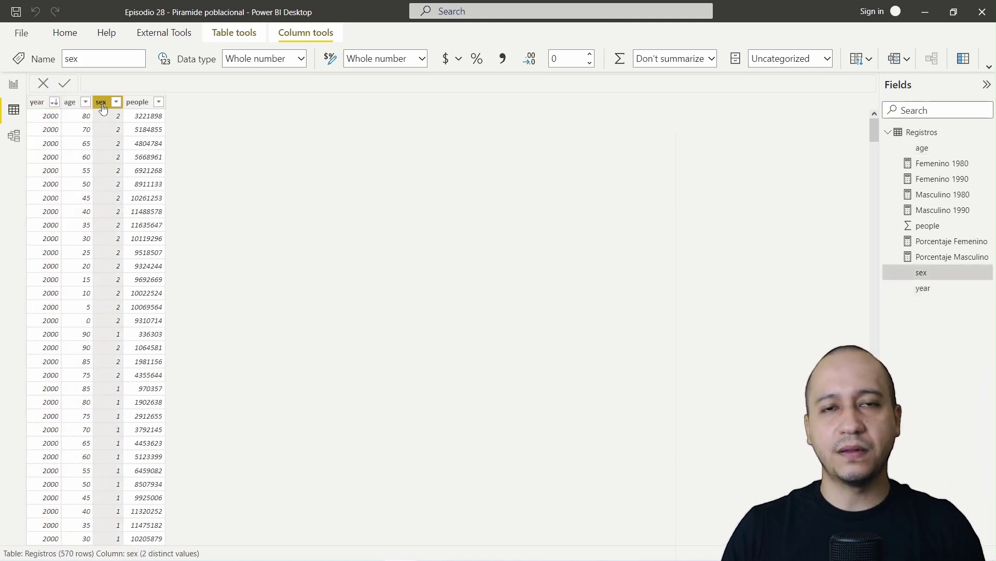
click(116, 102)
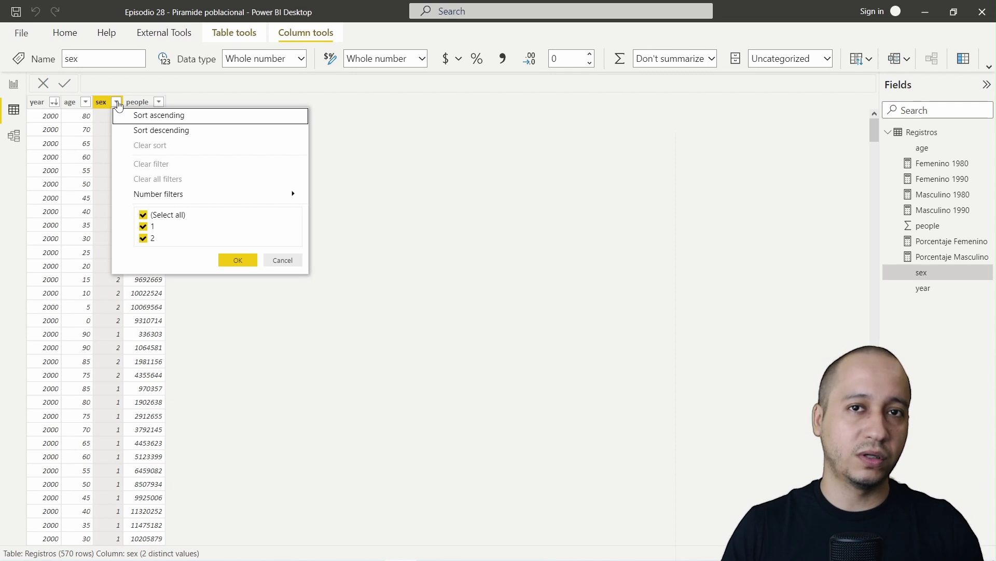
click(139, 103)
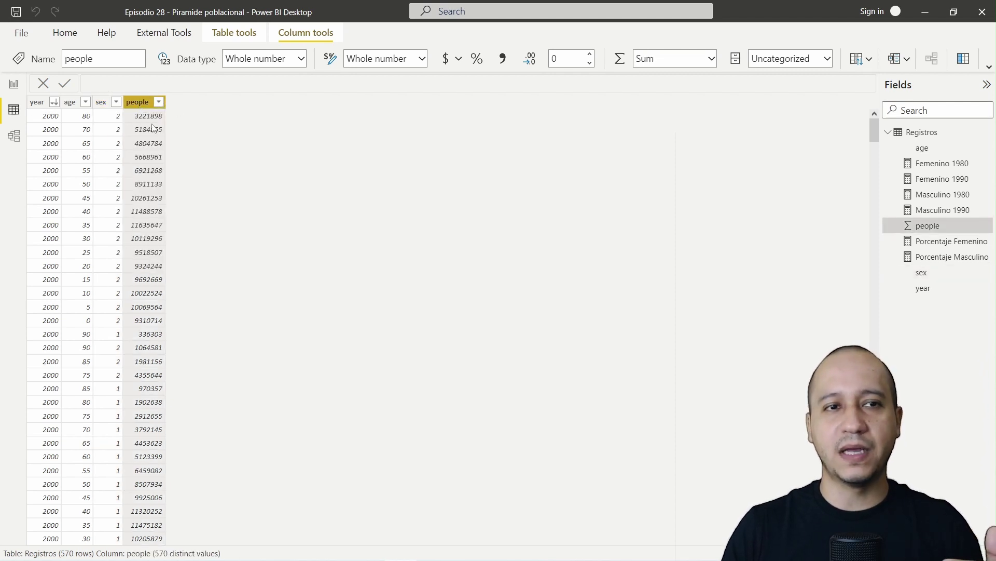
Read the year, age, sex and people values of the first record in the Registros table.
click(49, 119)
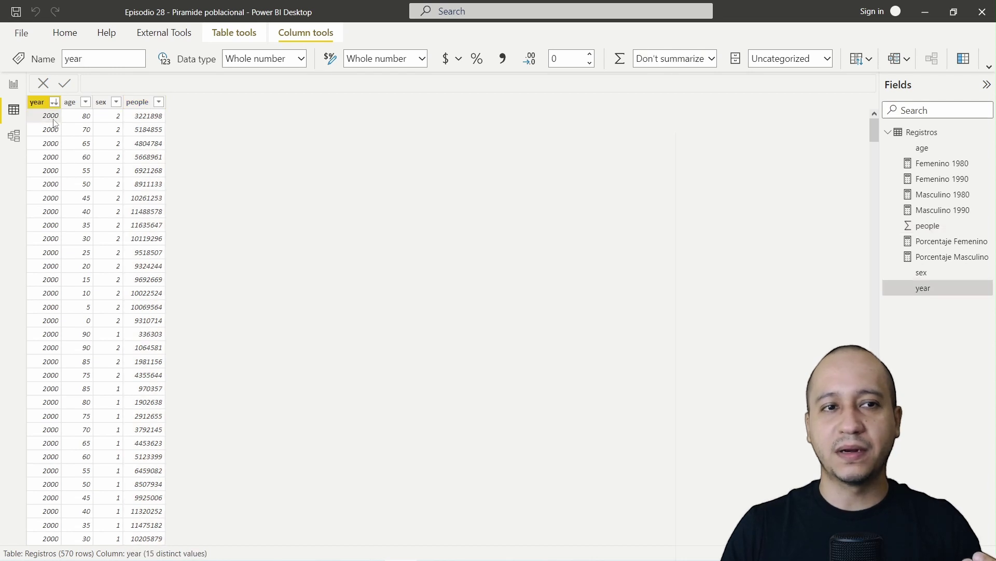
click(76, 122)
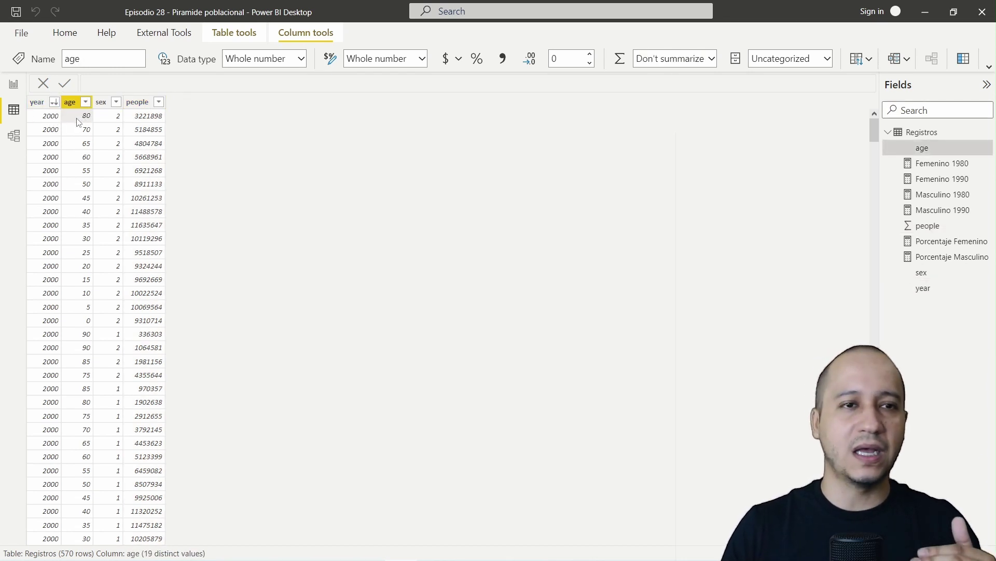
click(112, 119)
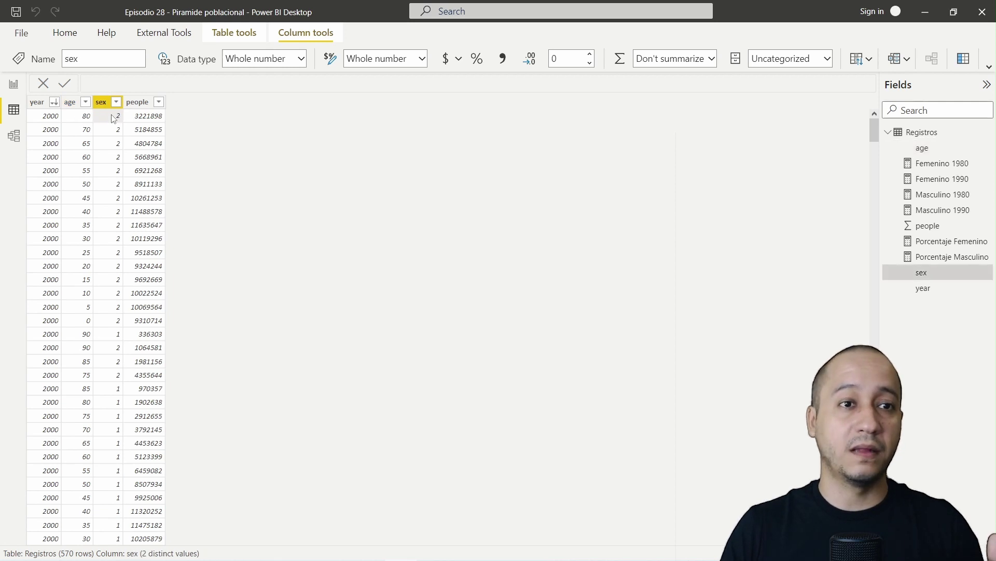
click(150, 120)
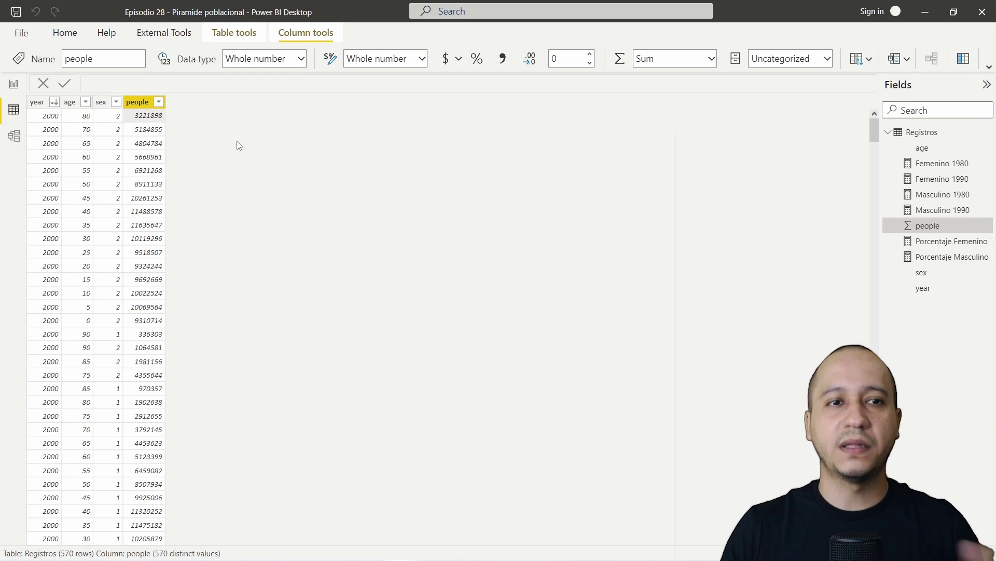
Return to the report and open the hconcat + layer page to view how the pyramid is composed.
click(14, 85)
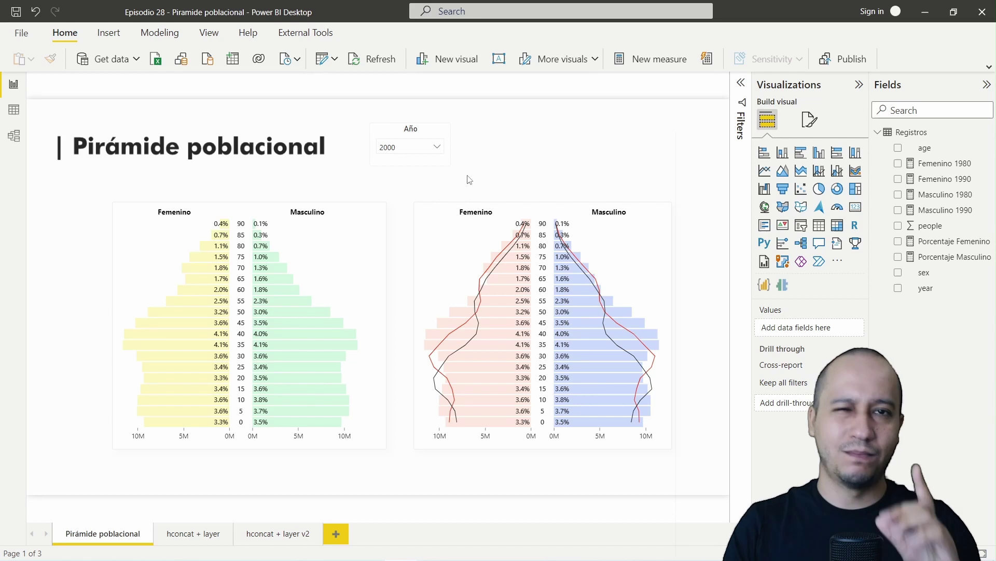
click(188, 538)
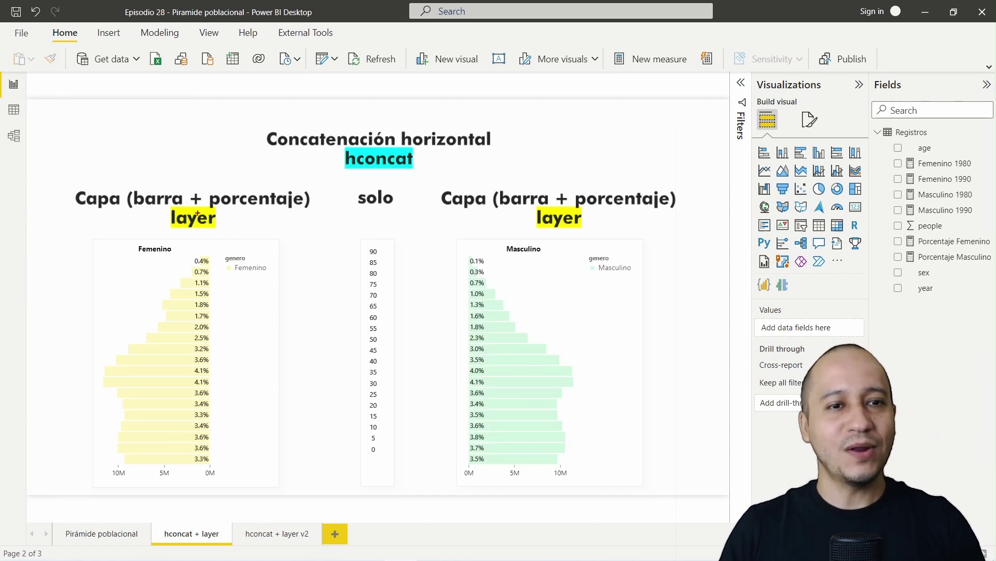
Examine the Femenino chart's layer of bars and percentage labels on the hconcat + layer page.
mouse_move(88, 234)
mouse_down()
mouse_move(244, 461)
mouse_move(285, 495)
mouse_up()
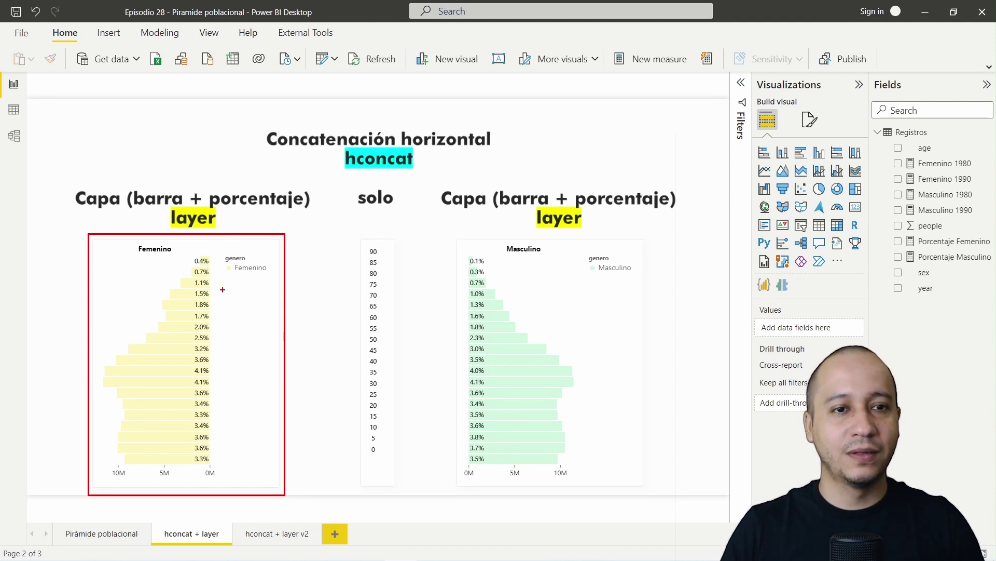
drag(189, 267, 120, 263)
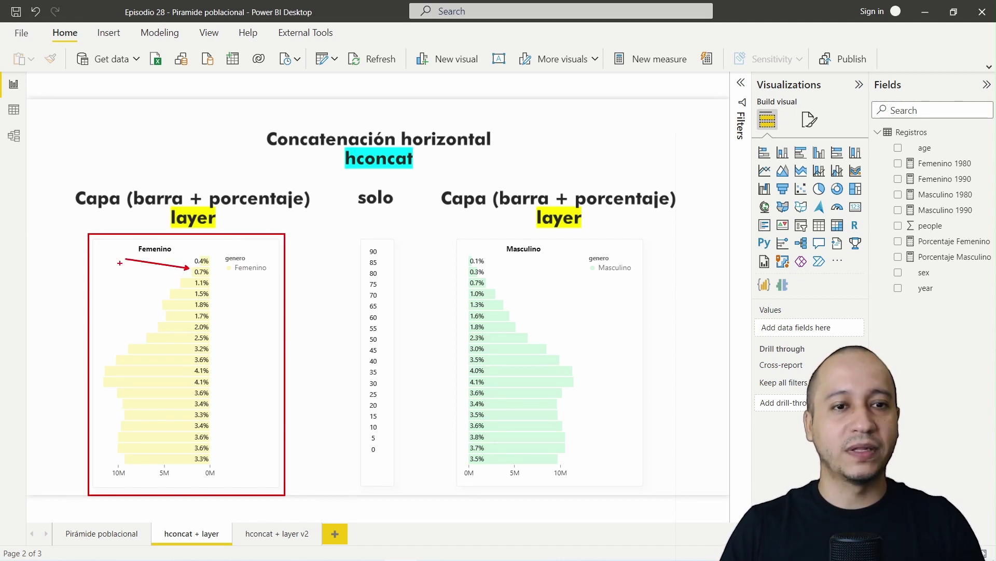
drag(182, 306, 110, 279)
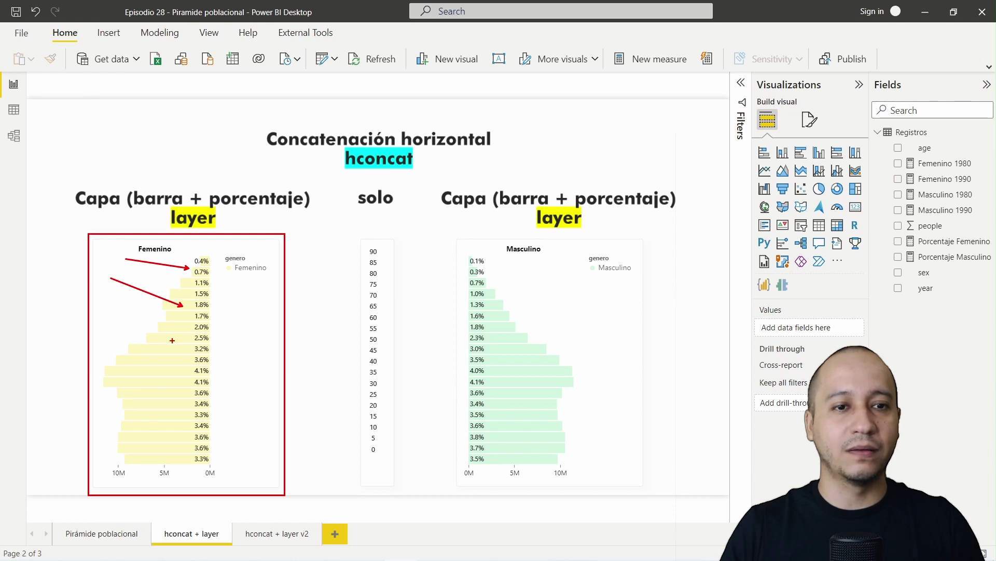
drag(180, 335, 119, 306)
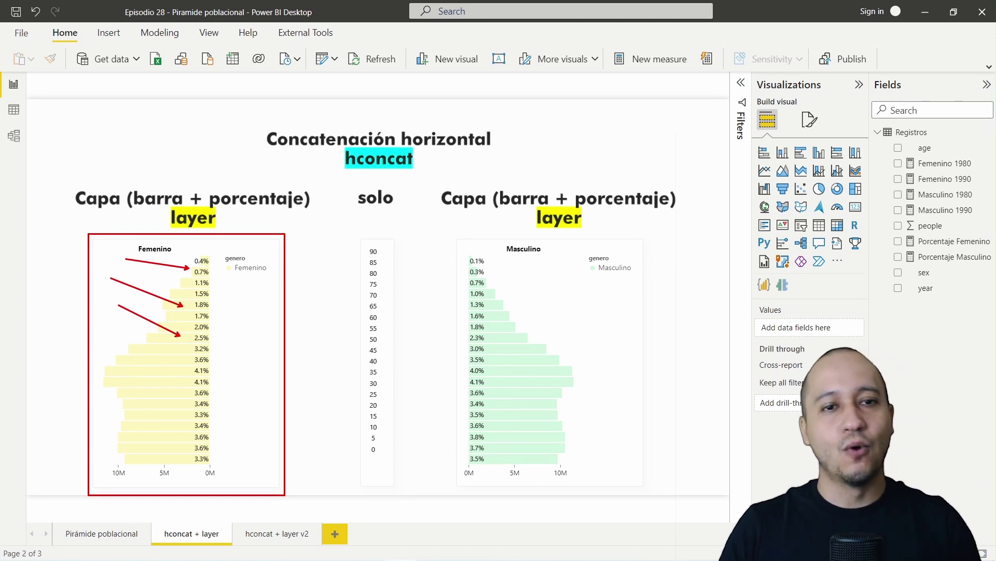
Examine the standalone age column, the Masculino layer of bars and percentages, and the genero legends of both charts.
mouse_move(319, 234)
mouse_down()
mouse_move(385, 277)
mouse_move(422, 474)
mouse_move(416, 497)
mouse_up()
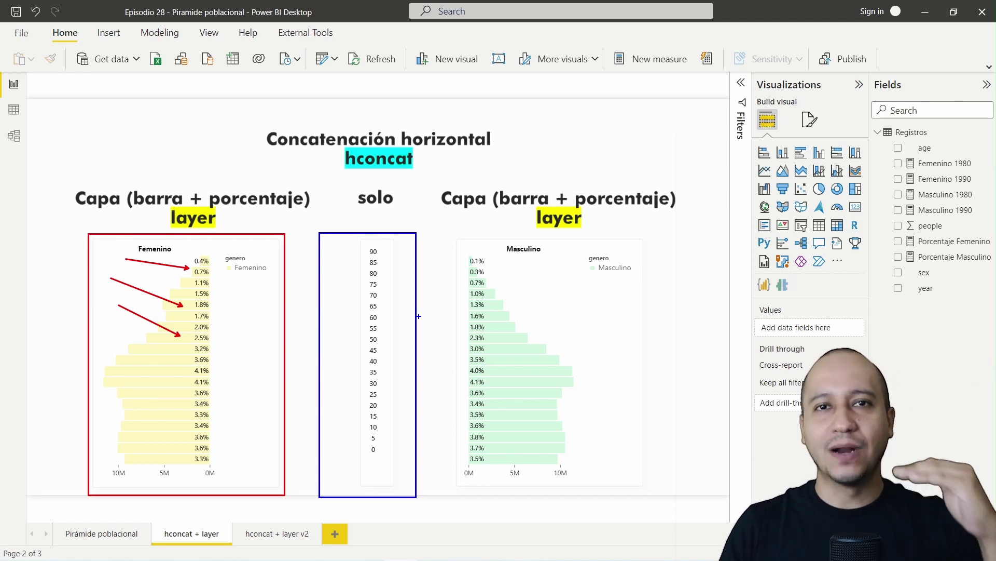
mouse_move(450, 228)
mouse_down()
mouse_move(680, 416)
mouse_move(690, 496)
mouse_move(671, 496)
mouse_up()
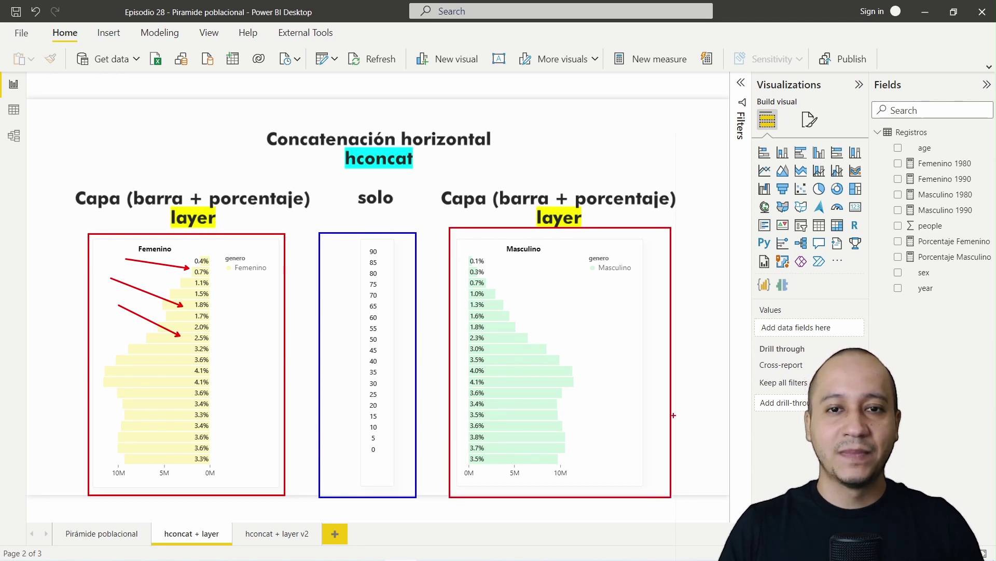
drag(500, 282, 566, 269)
drag(528, 323, 582, 300)
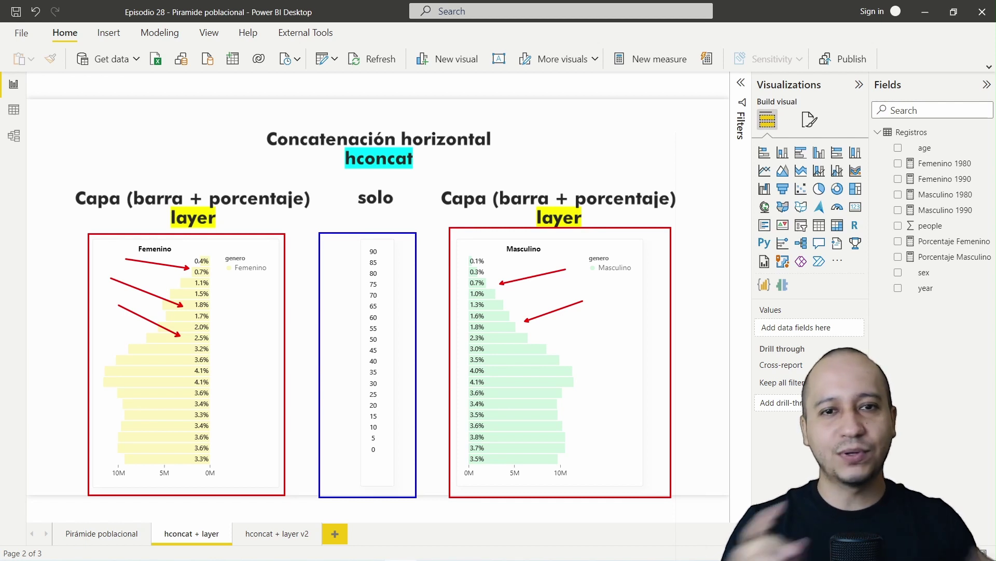
drag(228, 277, 269, 277)
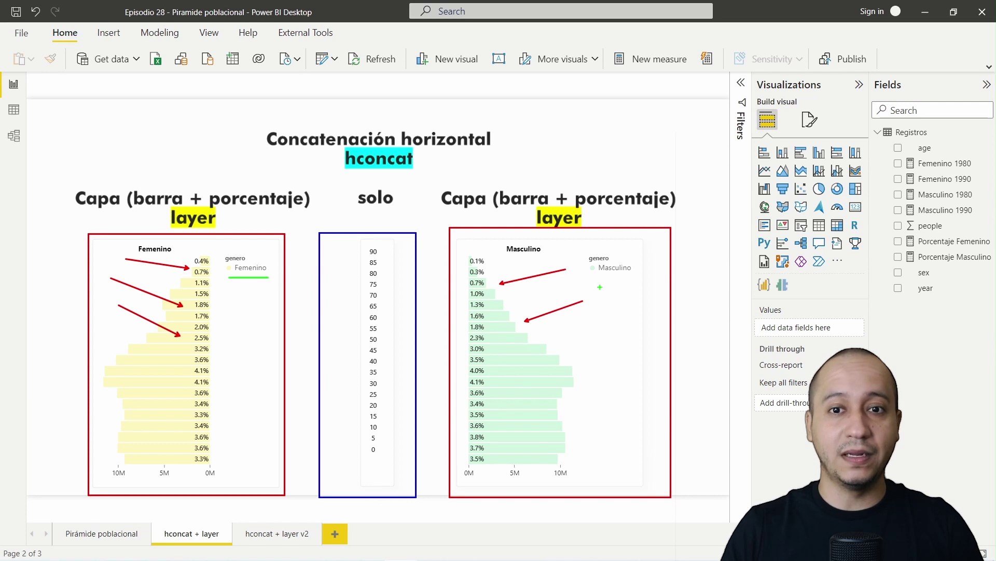
drag(592, 279, 634, 280)
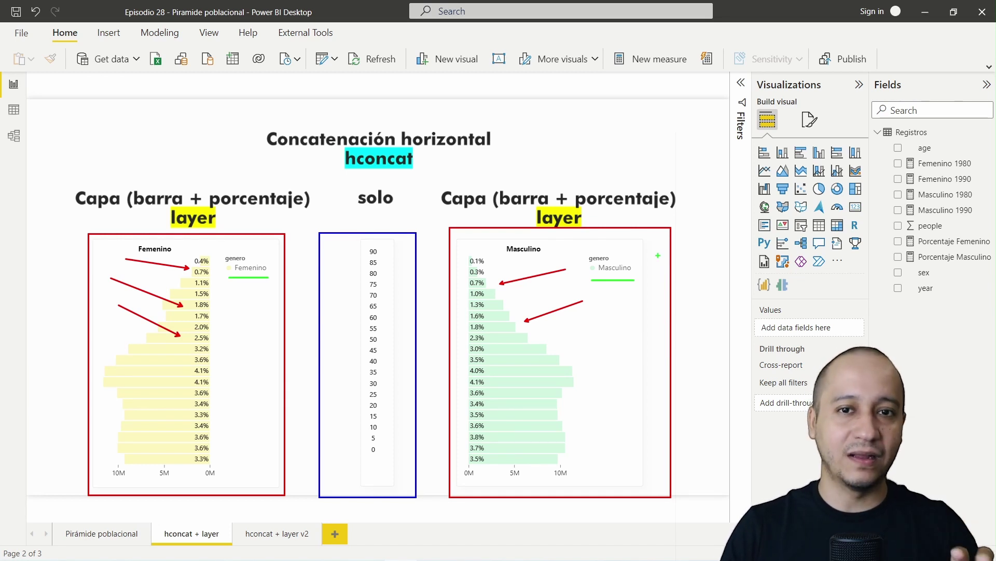
Open the hconcat + layer v2 page and examine the bars, percentages and two lines layered in the Femenino chart.
click(289, 530)
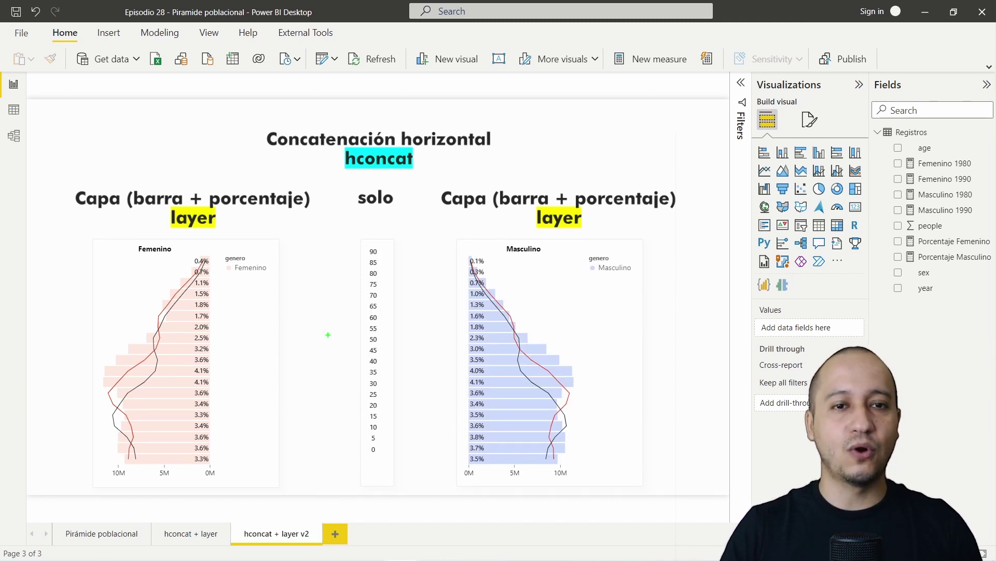
drag(83, 232, 286, 488)
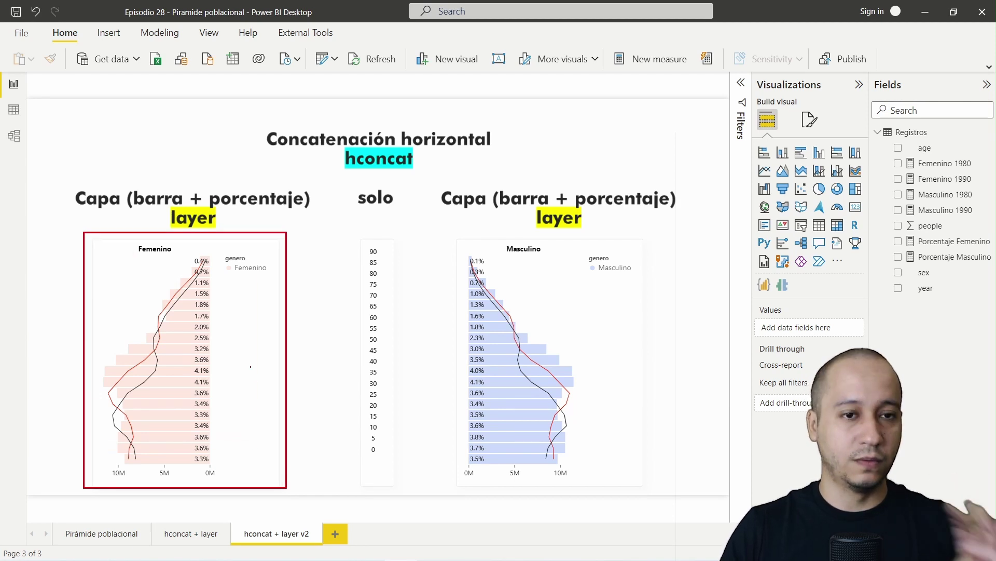
drag(180, 276, 126, 247)
drag(212, 292, 281, 281)
drag(139, 358, 97, 290)
drag(157, 371, 262, 340)
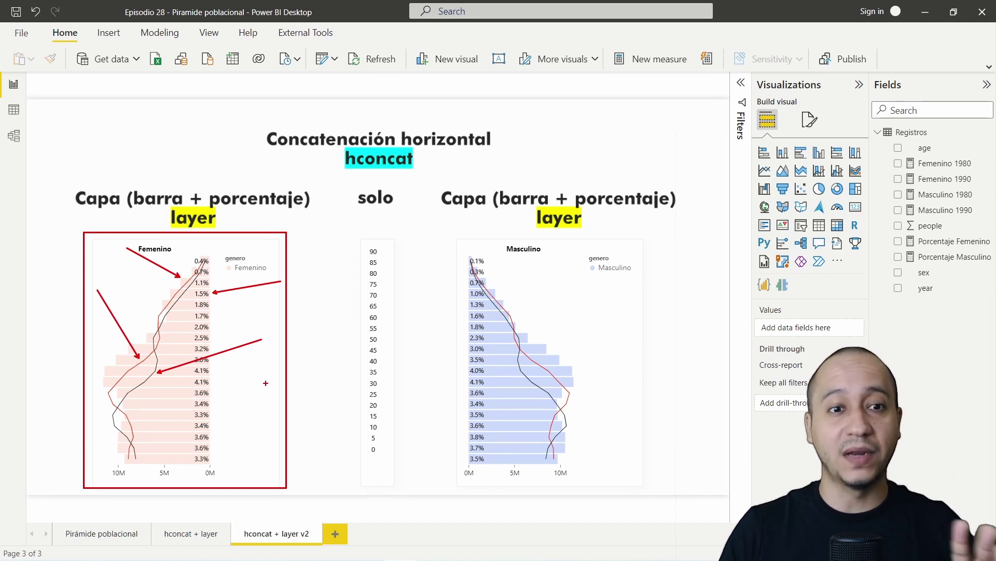
Examine the v2 page's age column and the bars, percentages and two lines layered in the Masculino chart.
mouse_move(335, 229)
mouse_down()
mouse_move(418, 467)
mouse_move(405, 493)
mouse_up()
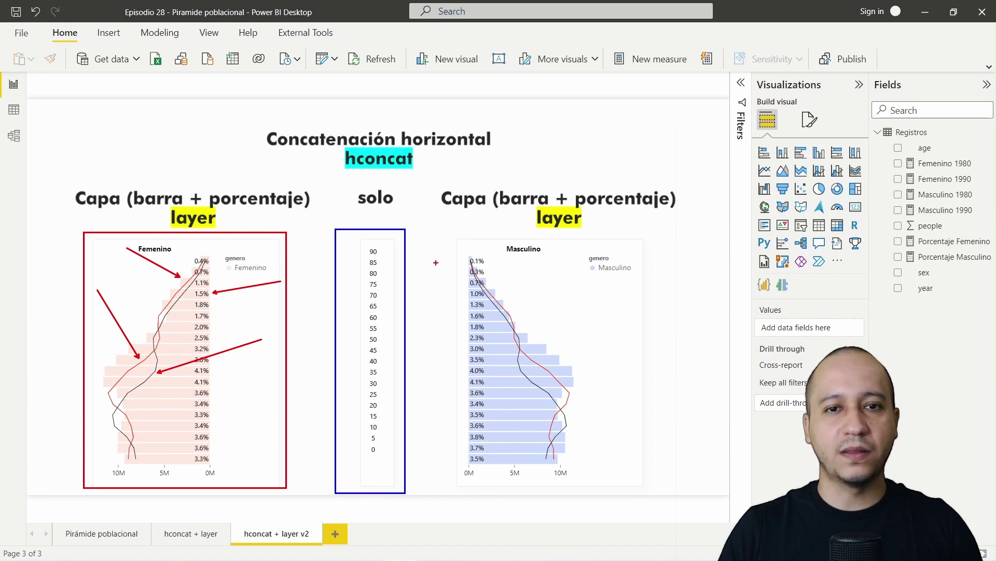
mouse_move(441, 226)
mouse_down()
mouse_move(658, 414)
mouse_move(678, 472)
mouse_move(672, 488)
mouse_up()
drag(514, 303, 566, 270)
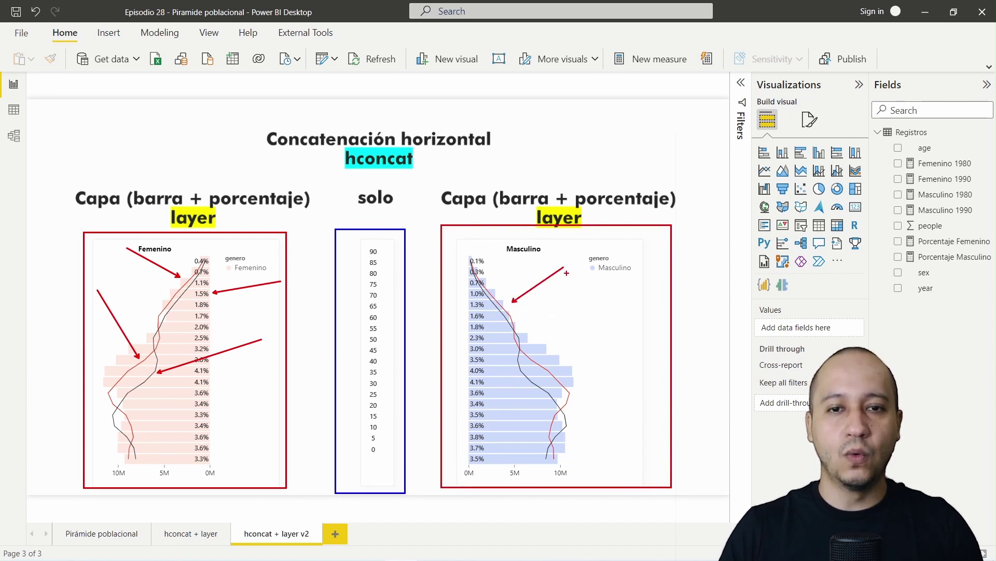
drag(467, 333, 405, 255)
drag(546, 358, 628, 308)
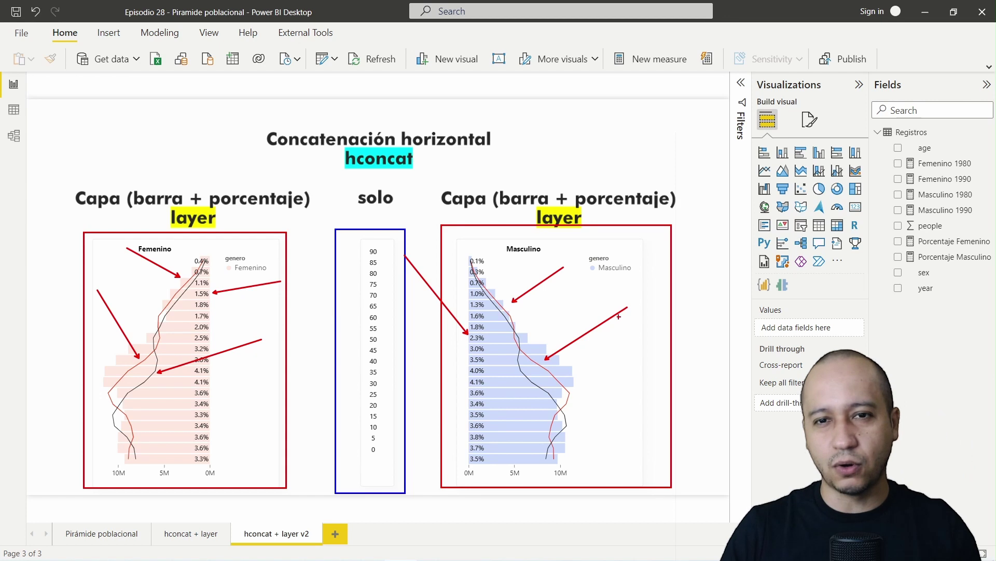
drag(541, 396, 495, 447)
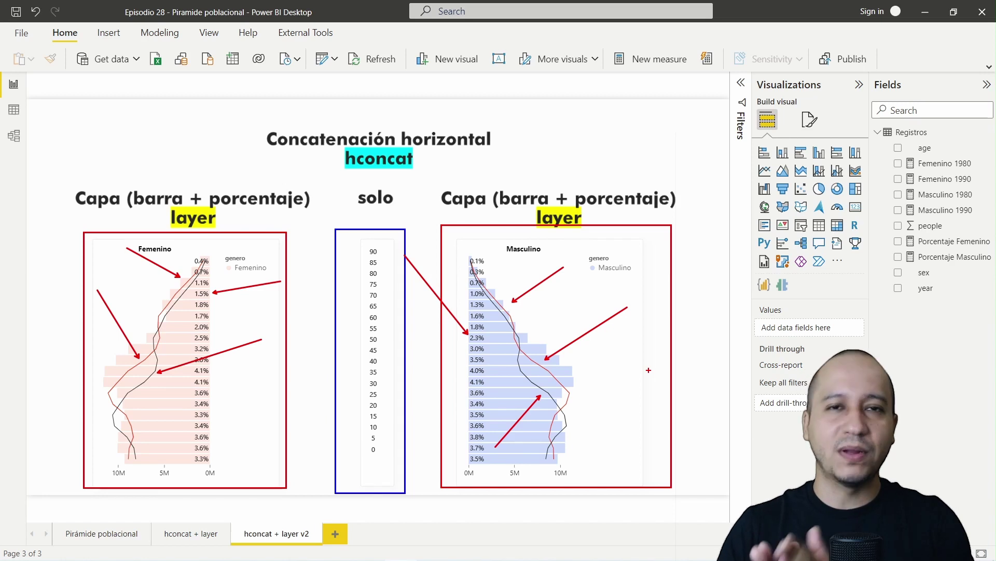
key(Escape)
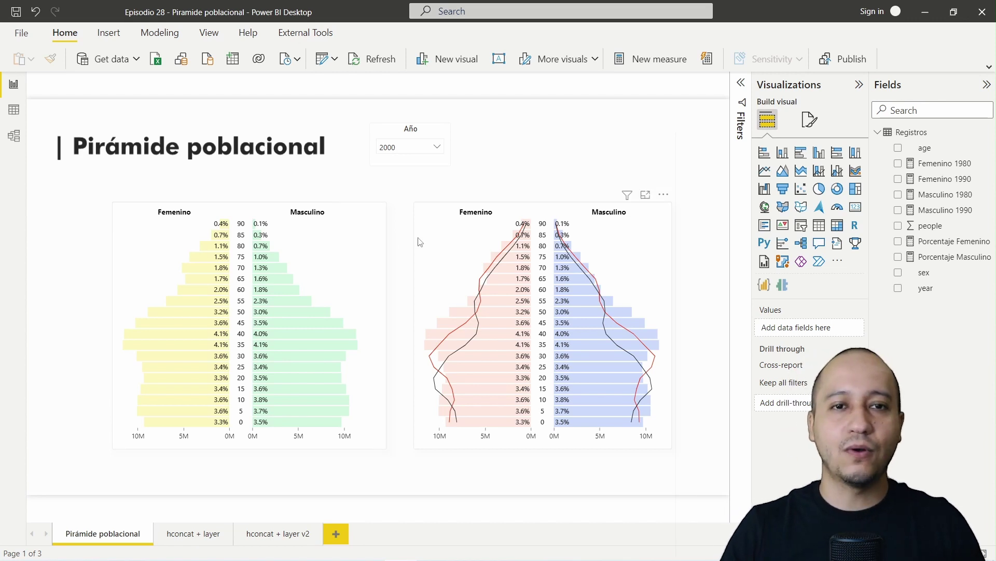
Select the yellow and green pyramid and review its age, people, sex, Porcentaje Femenino and Porcentaje Masculino values against its percentage labels.
click(371, 208)
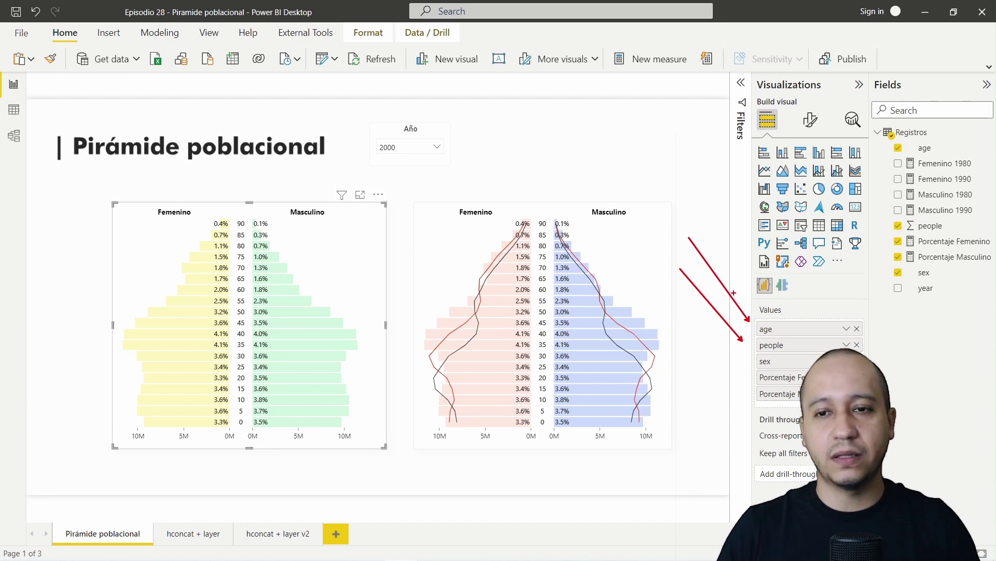
drag(741, 361, 674, 298)
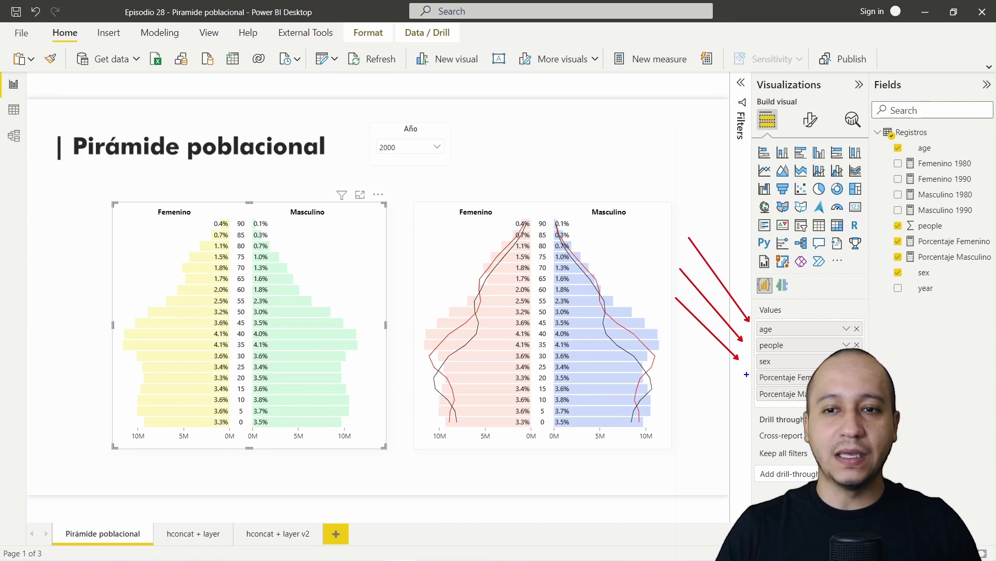
drag(746, 374, 658, 320)
drag(741, 392, 659, 324)
mouse_move(212, 214)
mouse_down()
mouse_move(206, 449)
mouse_move(231, 431)
mouse_up()
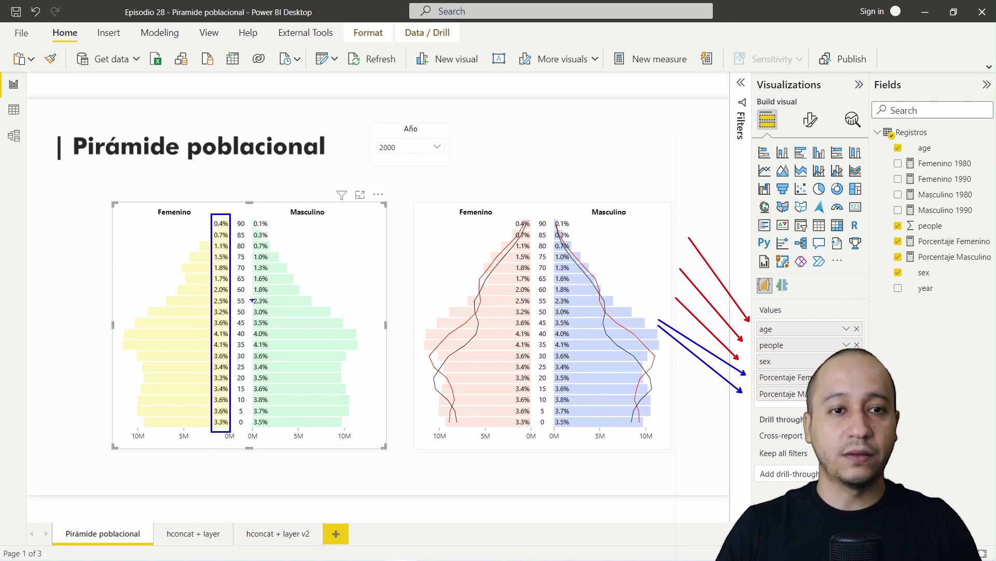
drag(251, 212, 273, 431)
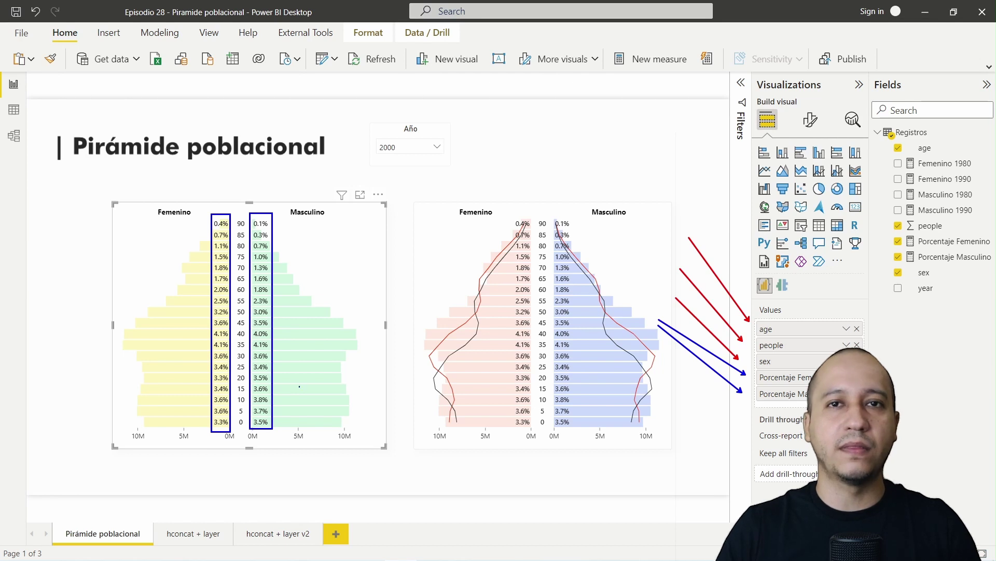
key(Escape)
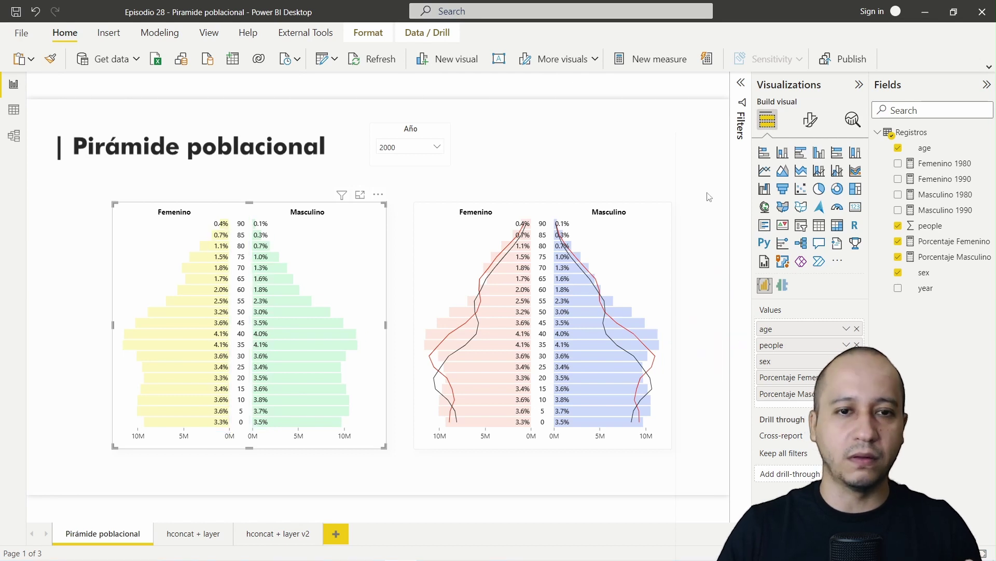
Open the Porcentaje Femenino measure and review its Femenino_ variable, which sums people filtered to sex 2.
click(952, 247)
scroll(290, 133, up, 3)
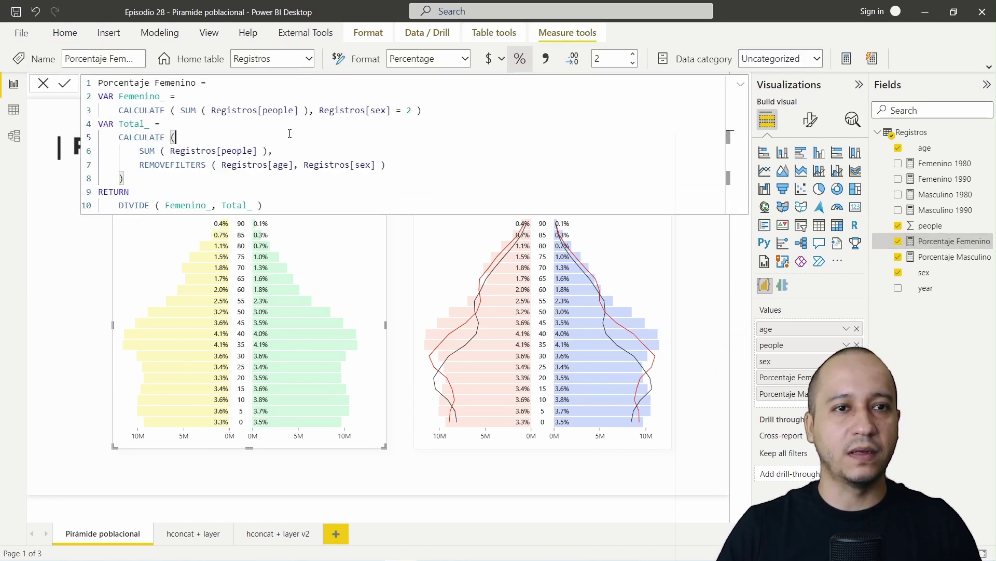
drag(506, 120, 127, 120)
double_click(348, 114)
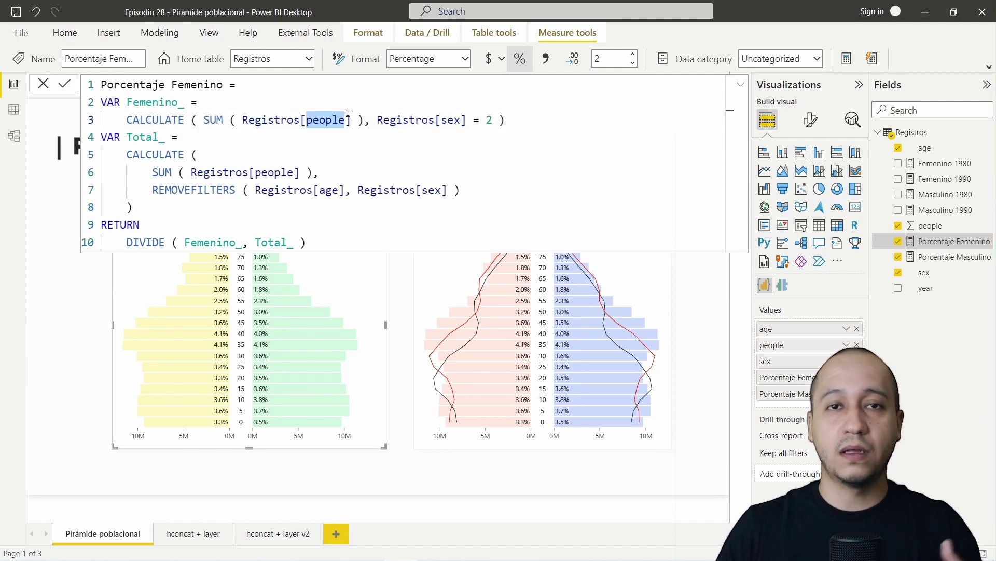
click(480, 120)
click(455, 120)
click(500, 120)
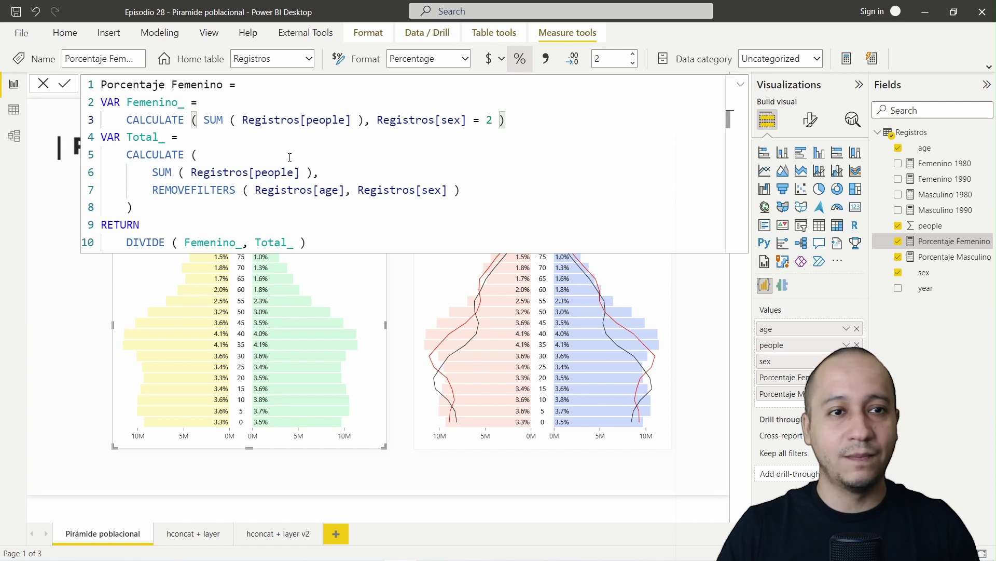
Review the Total_ variable with REMOVEFILTERS on age and sex, and the DIVIDE expression returned by Porcentaje Femenino.
drag(133, 208, 96, 159)
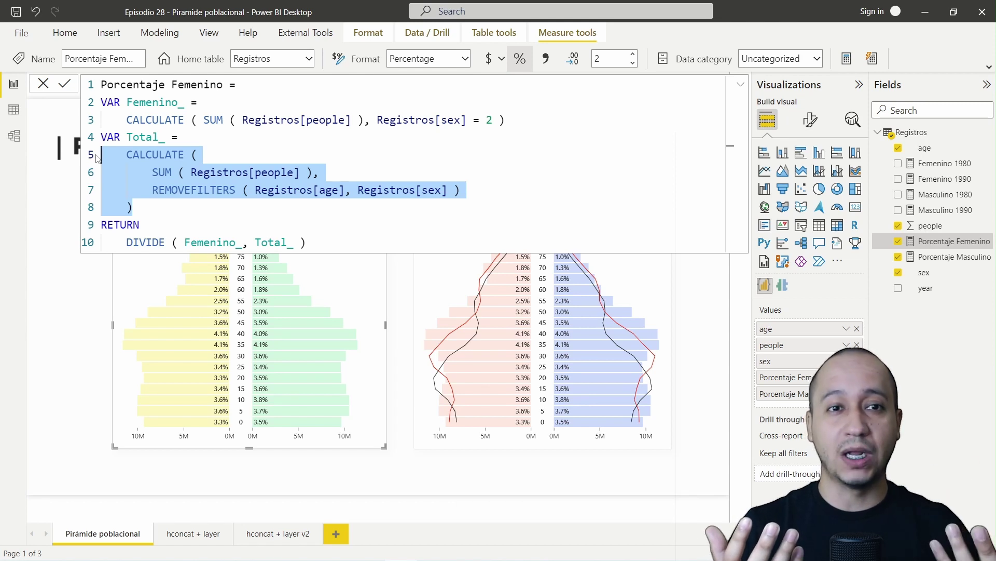
click(300, 186)
double_click(193, 190)
drag(255, 190, 447, 190)
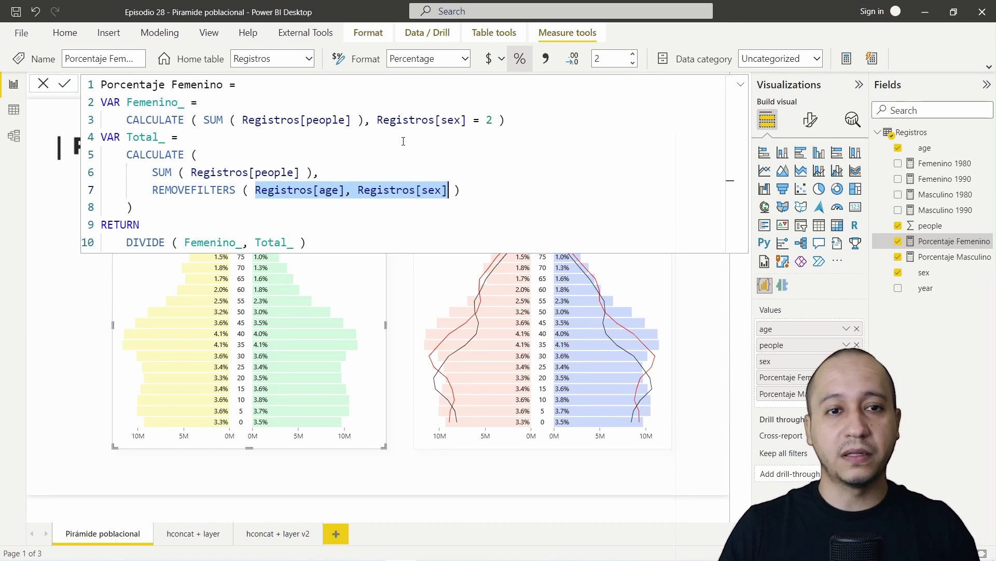
click(134, 243)
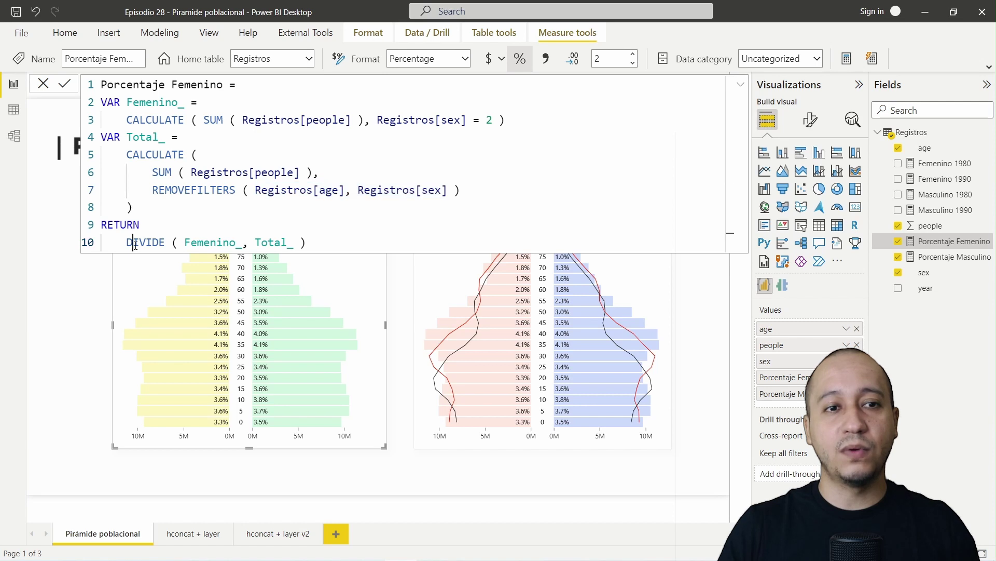
double_click(211, 243)
double_click(276, 243)
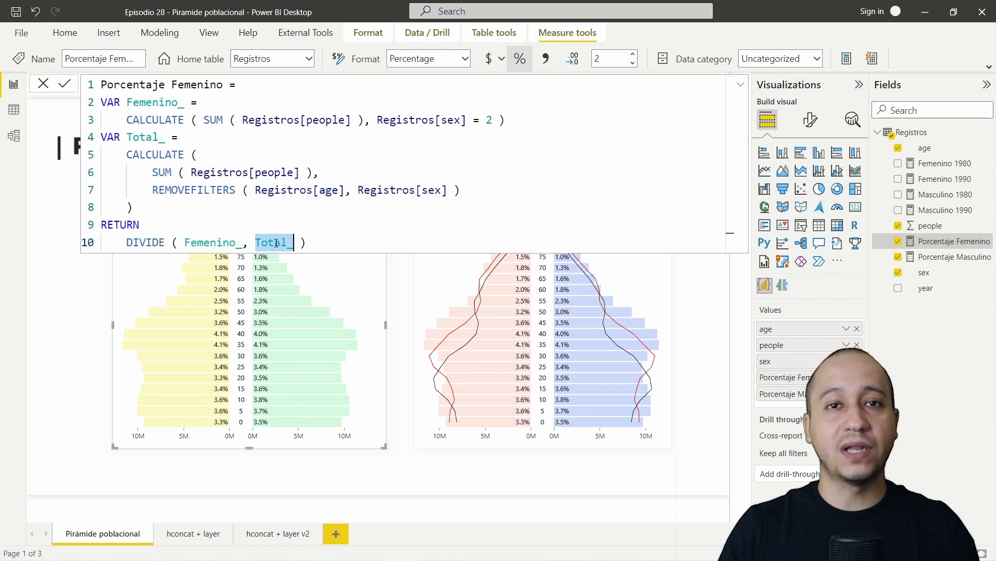
click(354, 238)
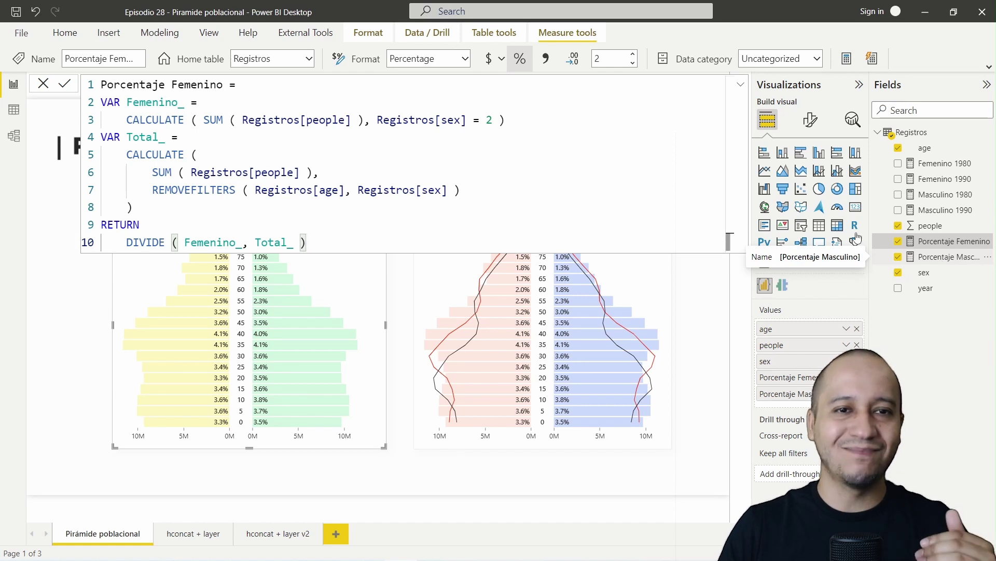
Open the Porcentaje Masculino measure, check the sex value in its Masculino_ filter, and close the formula.
click(949, 256)
click(492, 120)
double_click(488, 120)
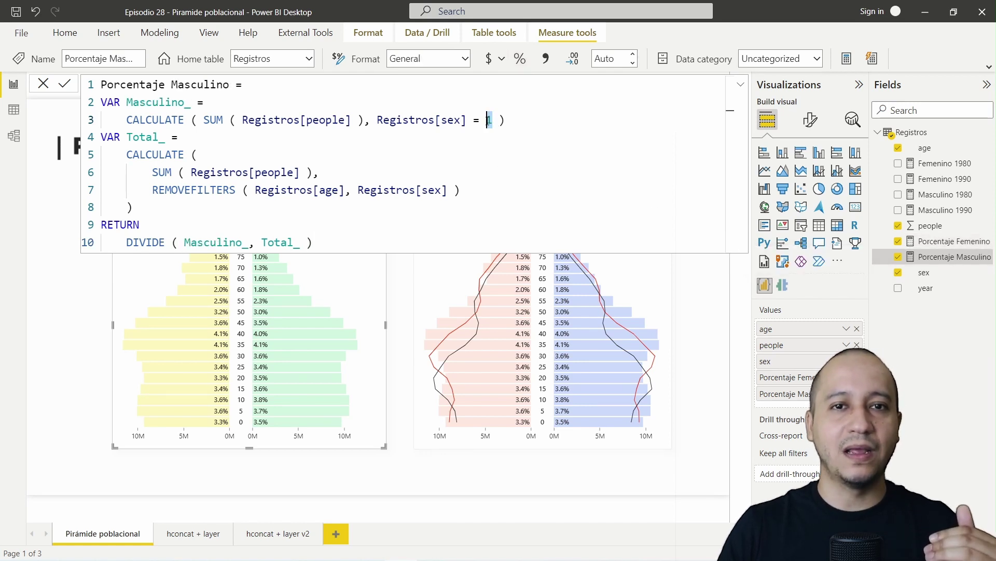
click(498, 191)
key(Escape)
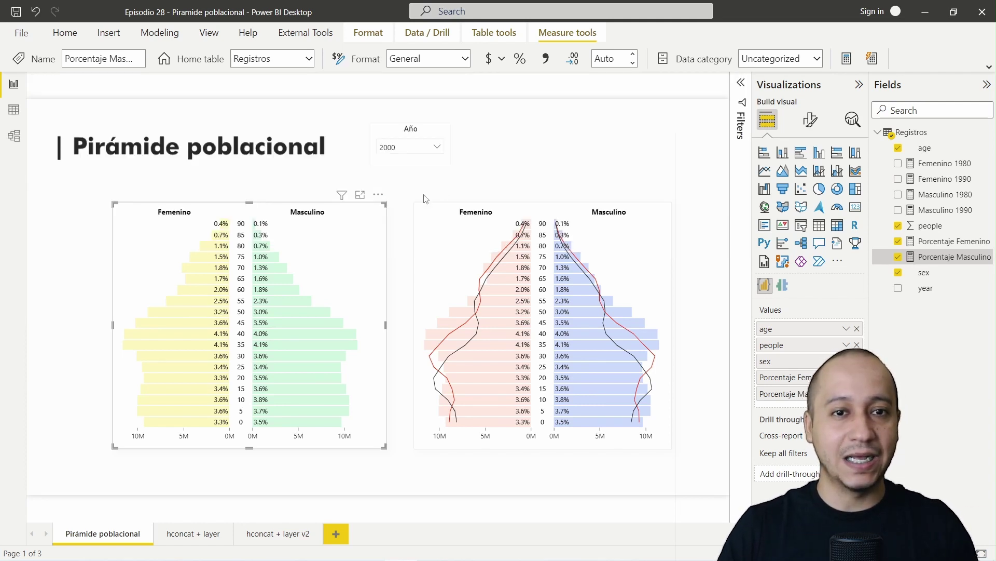
Open the yellow and green pyramid in the Deneb editor and highlight the specification's "data": {"name": "dataset"} line.
click(379, 194)
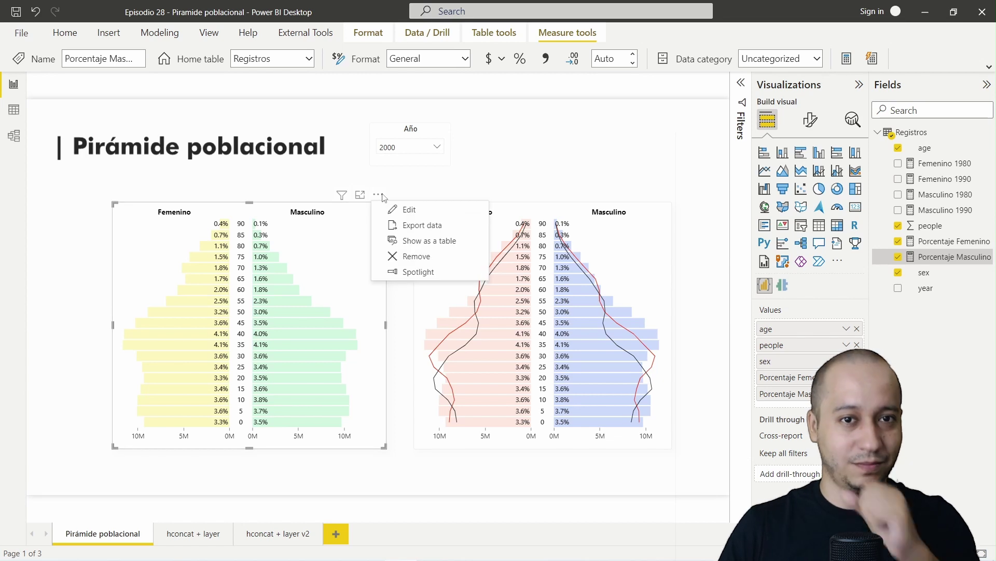
click(406, 210)
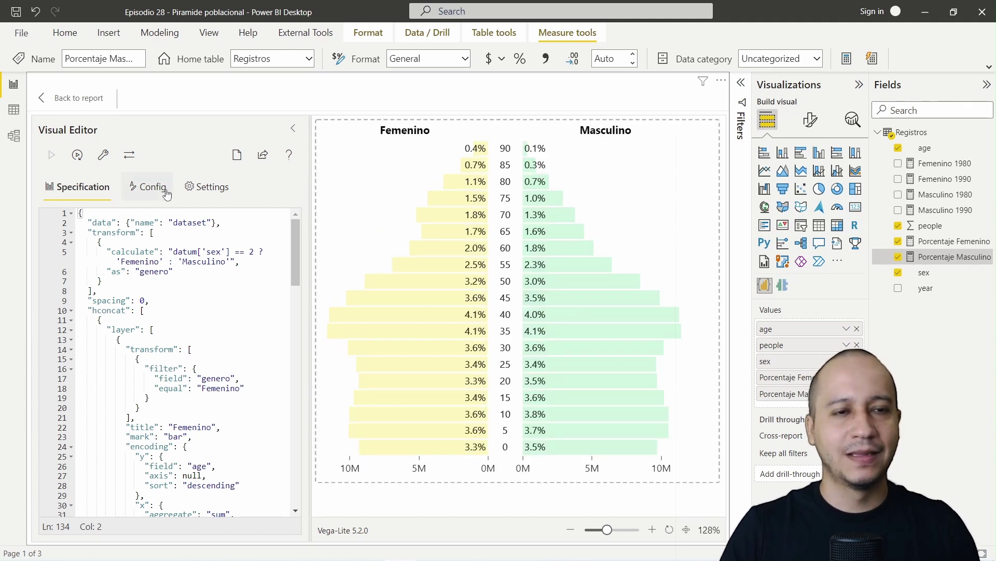
drag(221, 223, 89, 230)
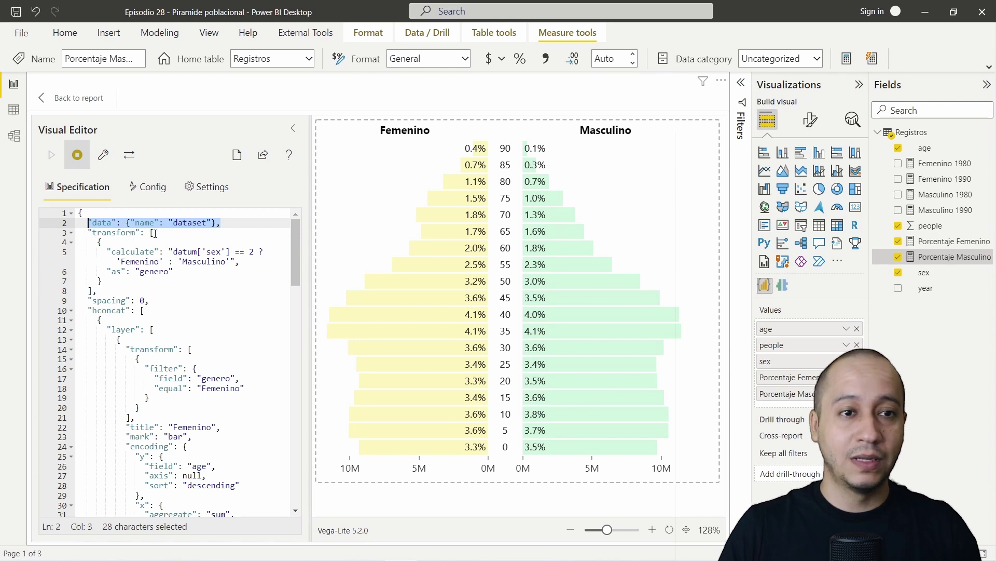
Highlight the specification's top-level transform array and the calculate object inside it.
double_click(91, 291)
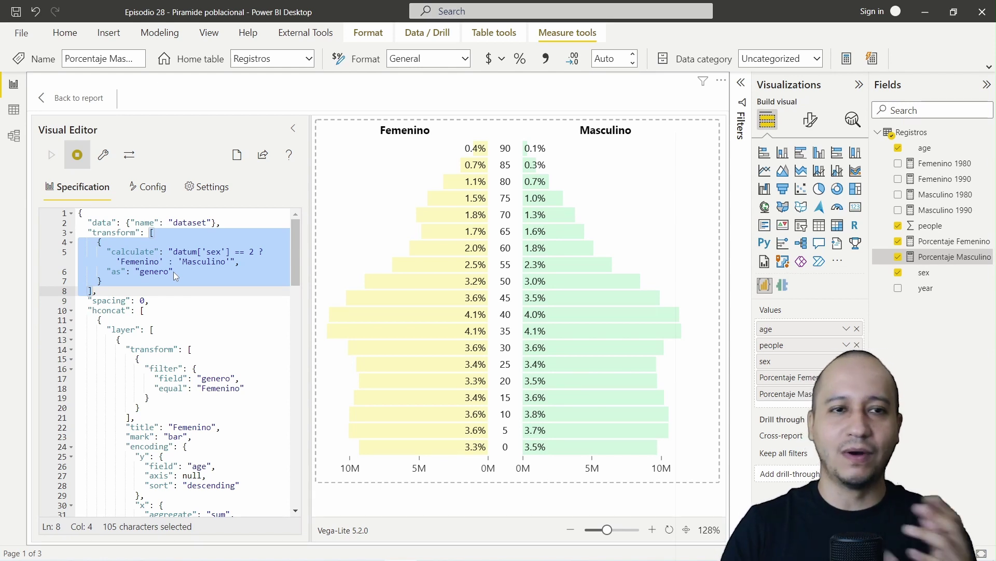
double_click(102, 242)
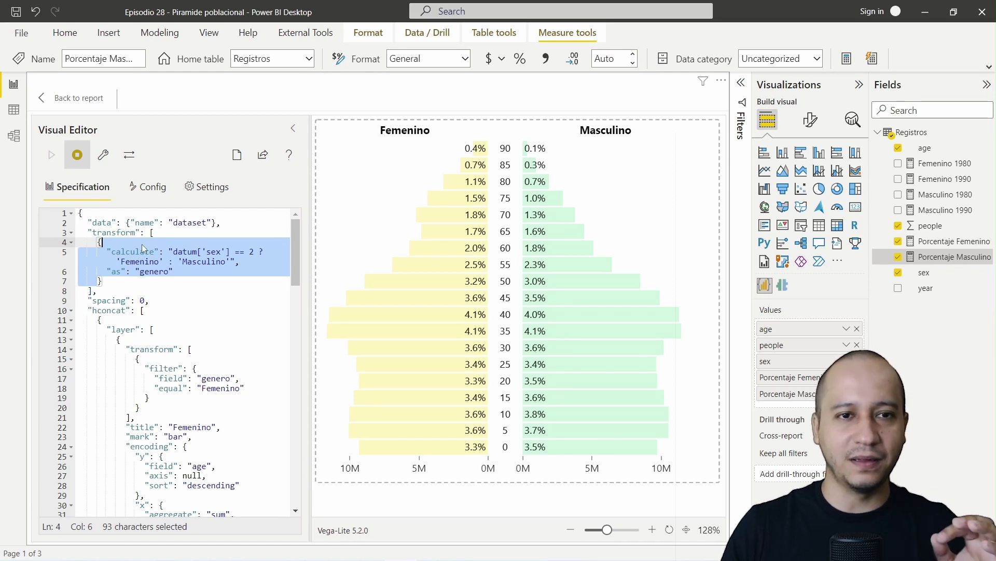
click(94, 291)
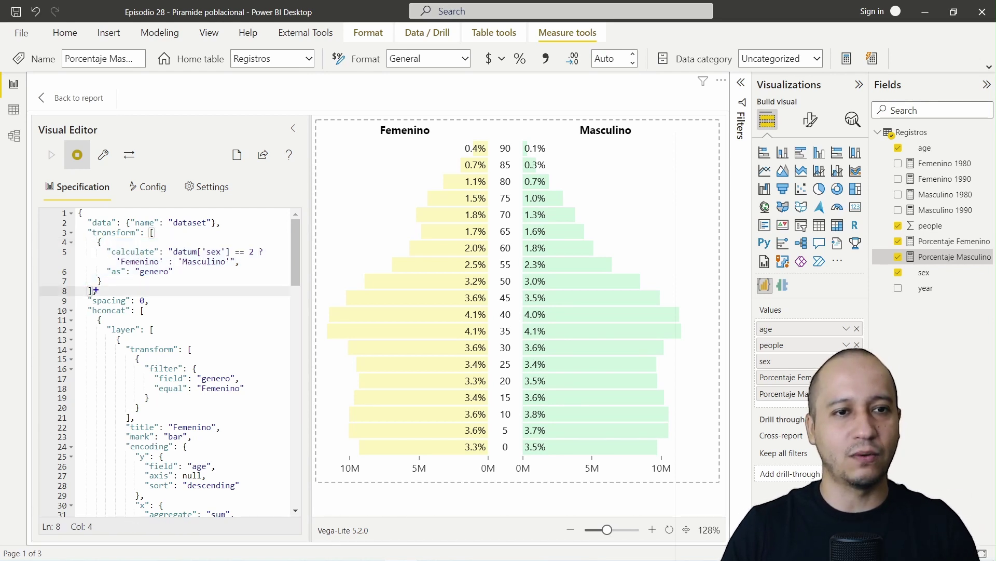
Review the calculate transform: the datum['sex'] == 2 condition, its 'Femenino' and 'Masculino' results, and the "as": "genero" output field.
drag(74, 235, 279, 299)
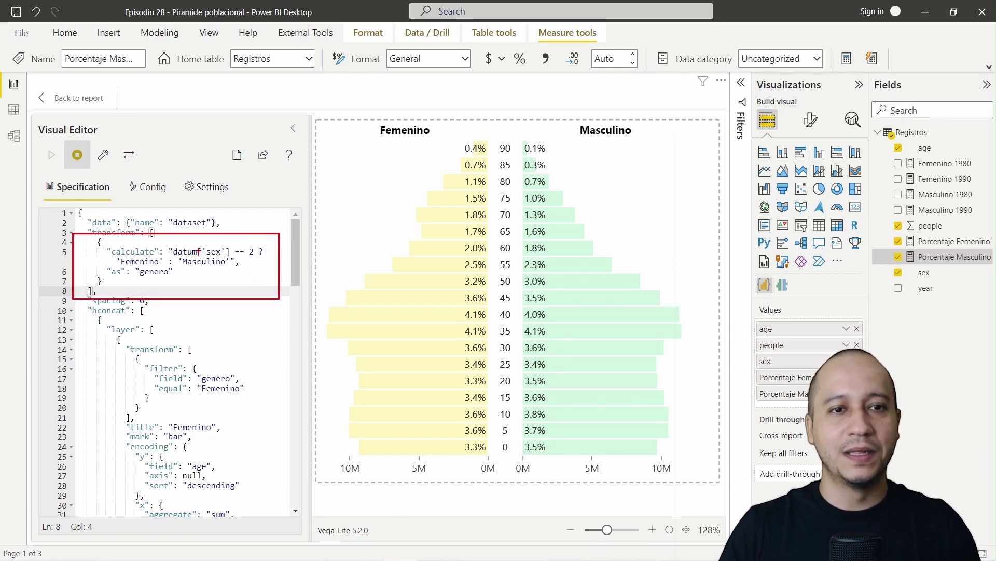
drag(223, 239, 285, 185)
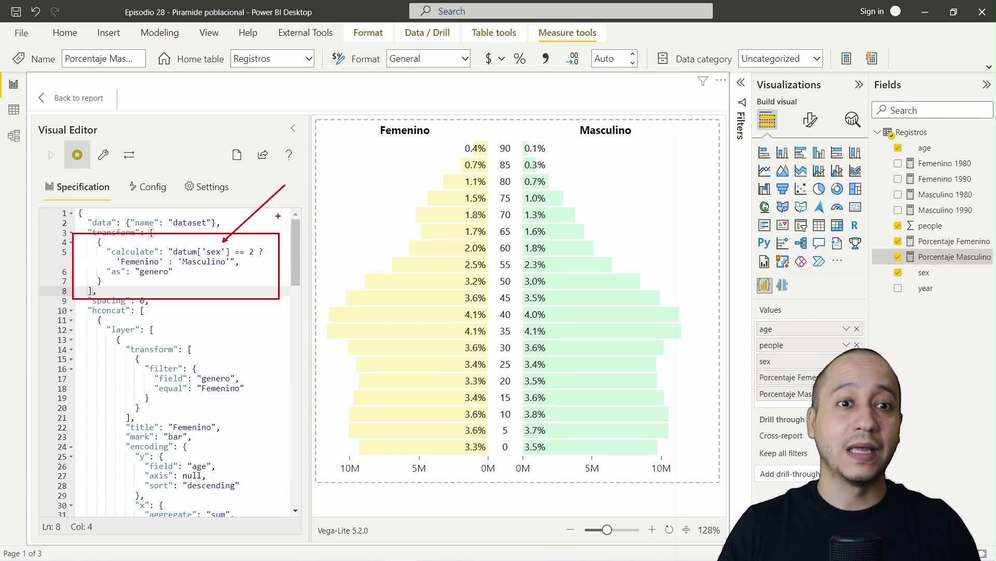
drag(257, 242, 306, 196)
drag(117, 265, 160, 265)
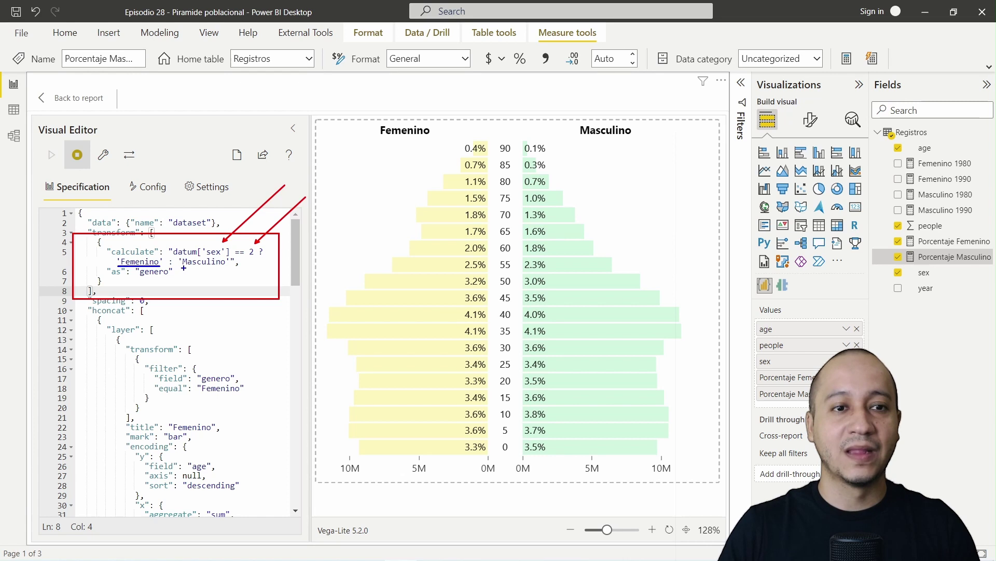
drag(179, 265, 226, 265)
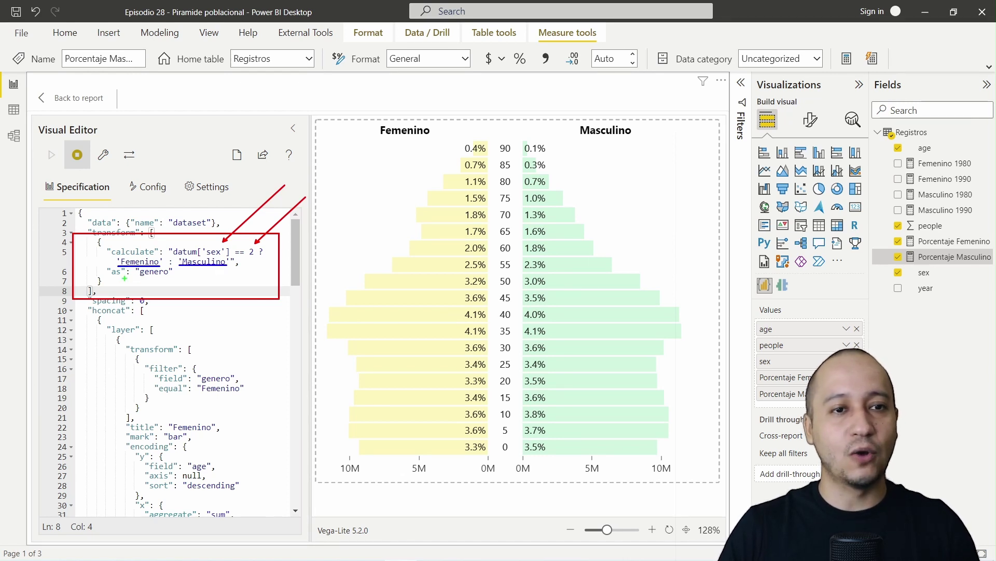
drag(106, 277, 170, 278)
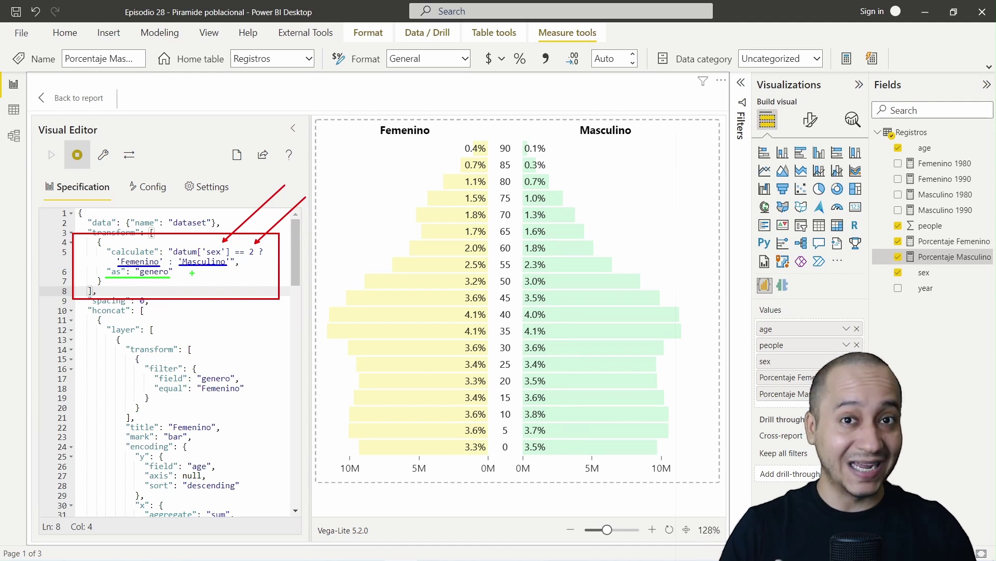
key(Escape)
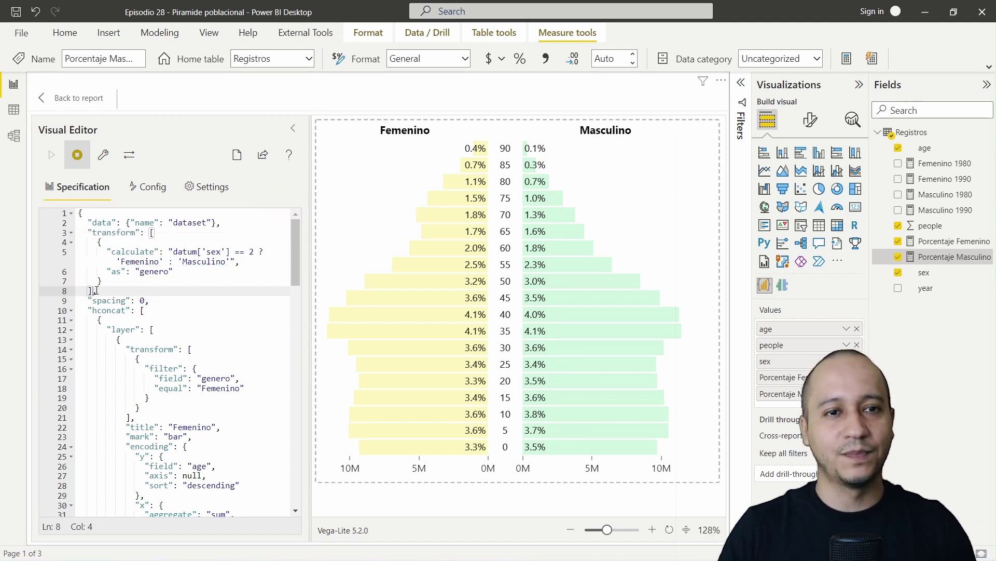
drag(104, 290, 66, 234)
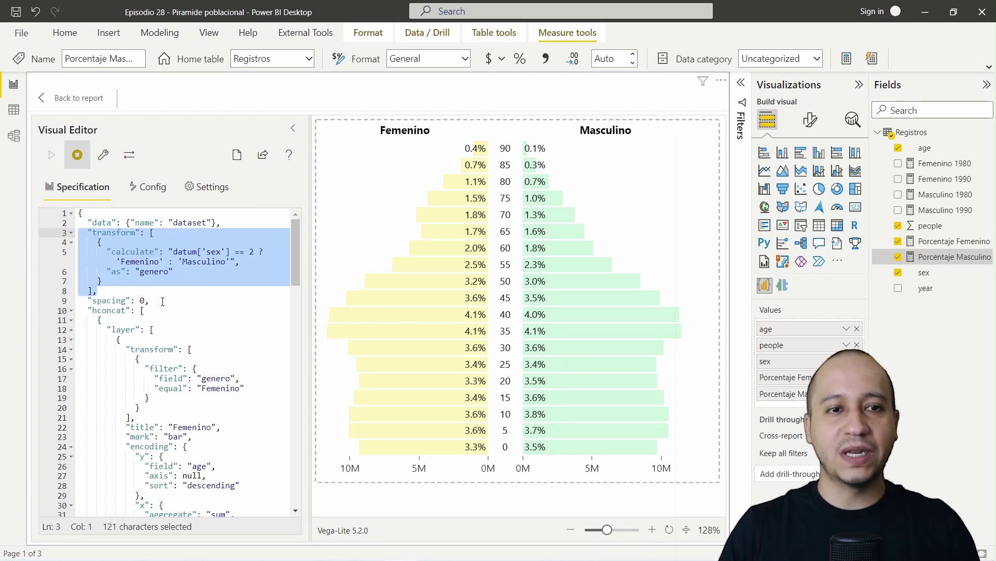
Set the specification's spacing to 20 and examine the gap around the age column between the two charts.
click(141, 300)
key(Delete)
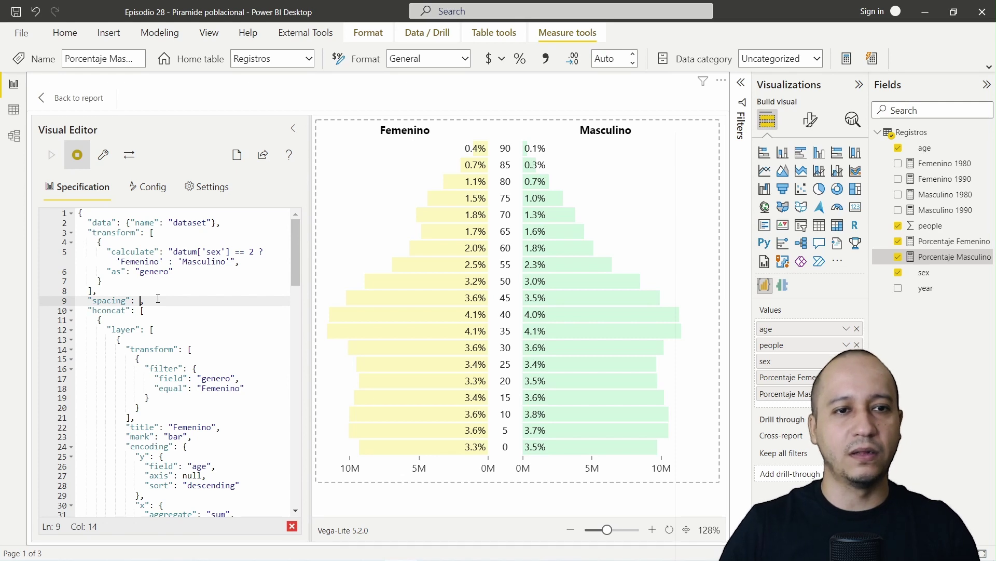
text(20)
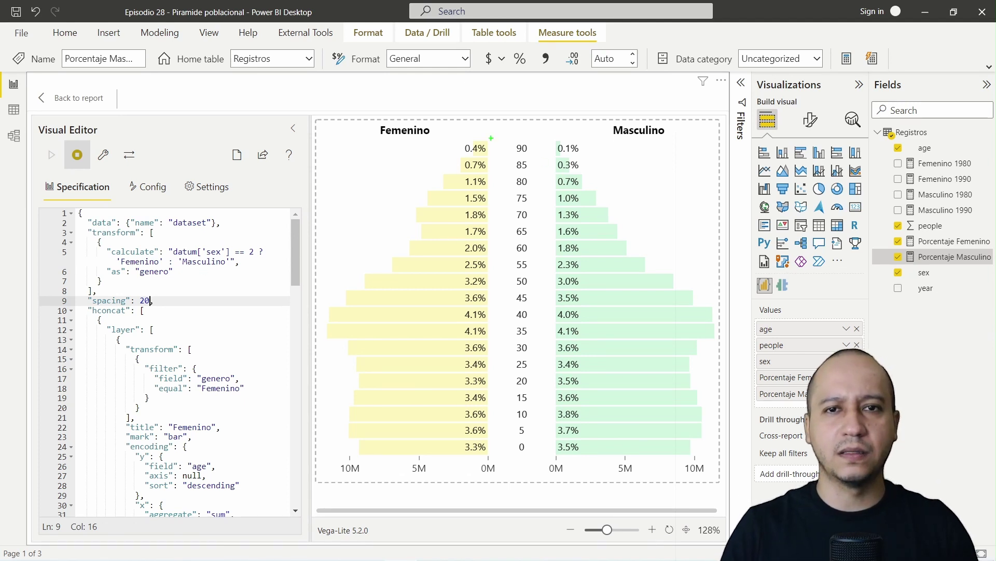
drag(492, 133, 554, 456)
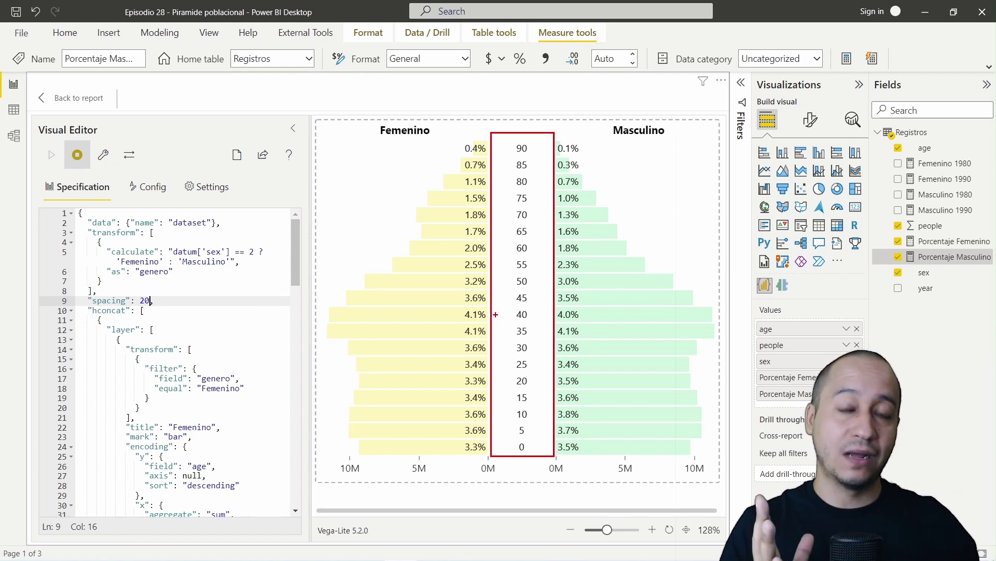
key(Escape)
Set the specification's spacing back to 0.
double_click(145, 301)
text(0)
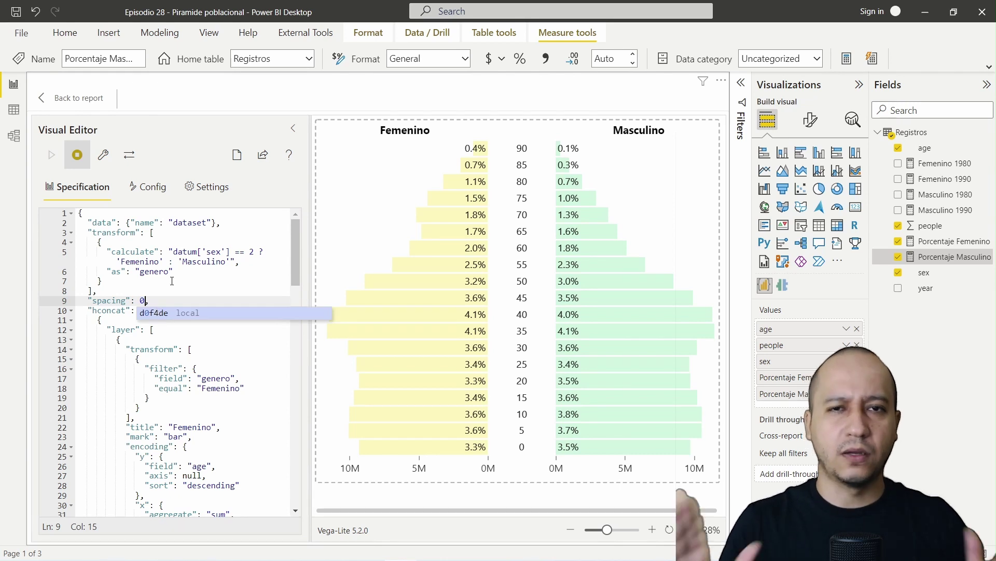
click(134, 317)
Highlight the contents of the hconcat array, collapse the array and expand it again.
double_click(146, 309)
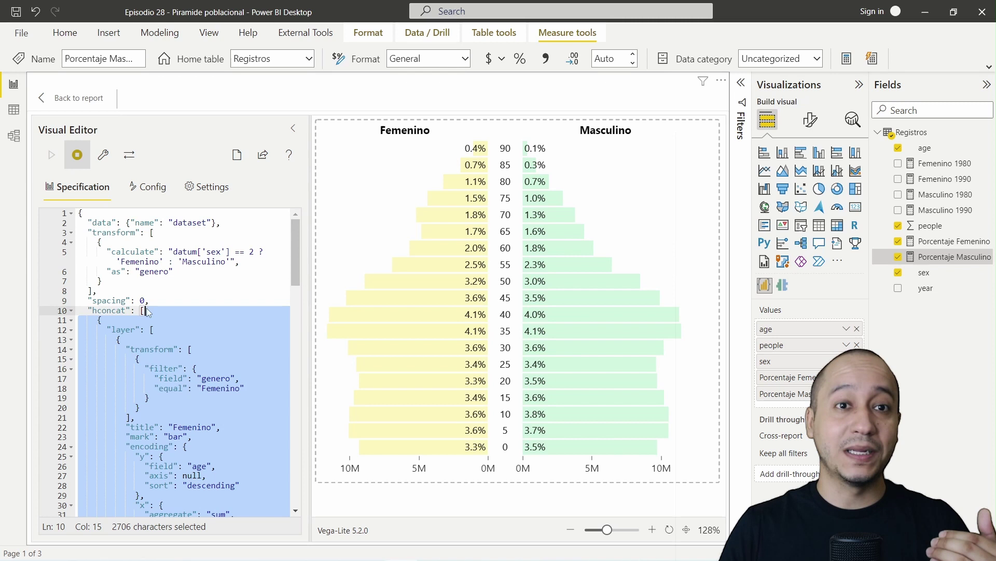
click(148, 308)
click(72, 311)
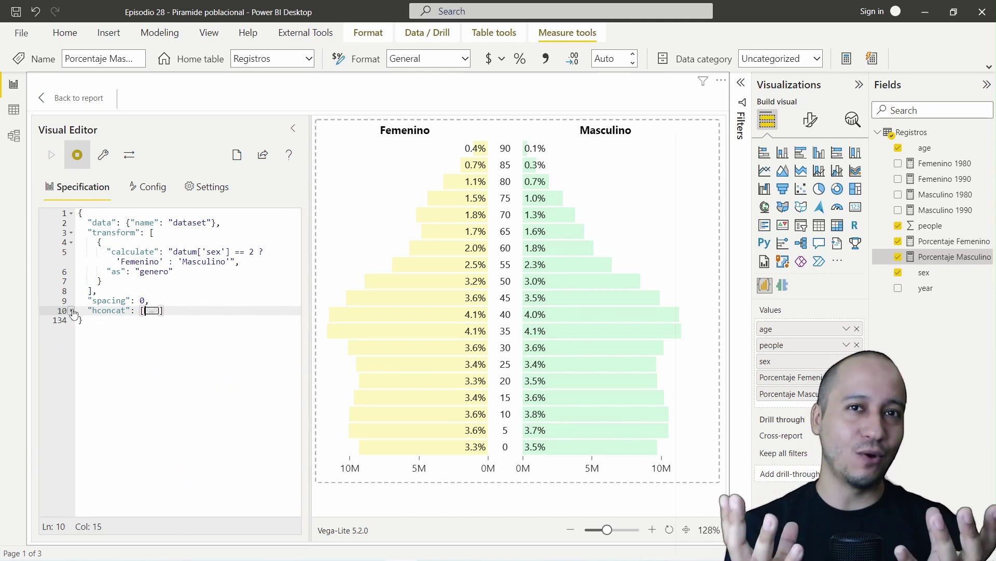
click(71, 310)
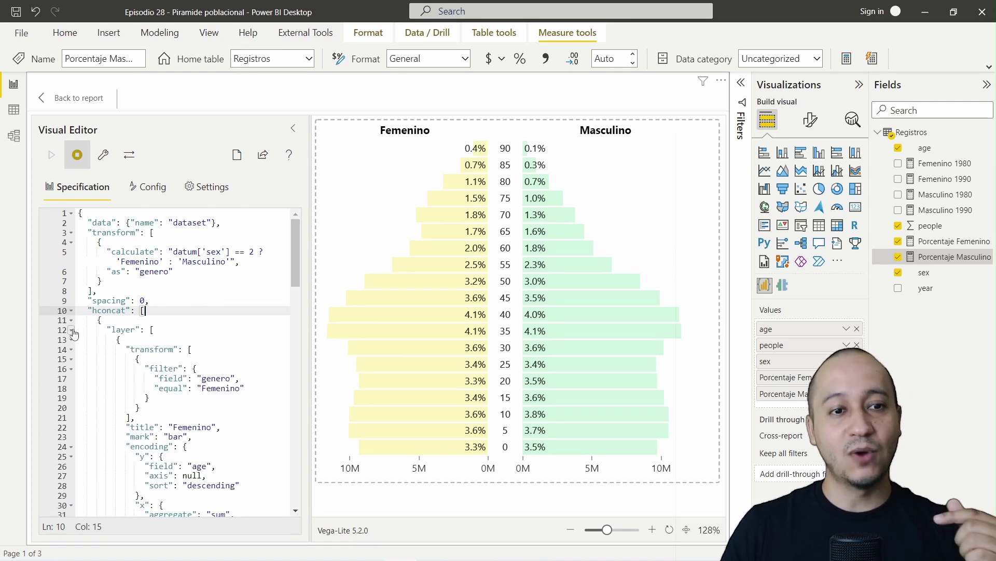
Collapse both layer arrays inside hconcat and review the outline of its concatenated elements.
click(72, 330)
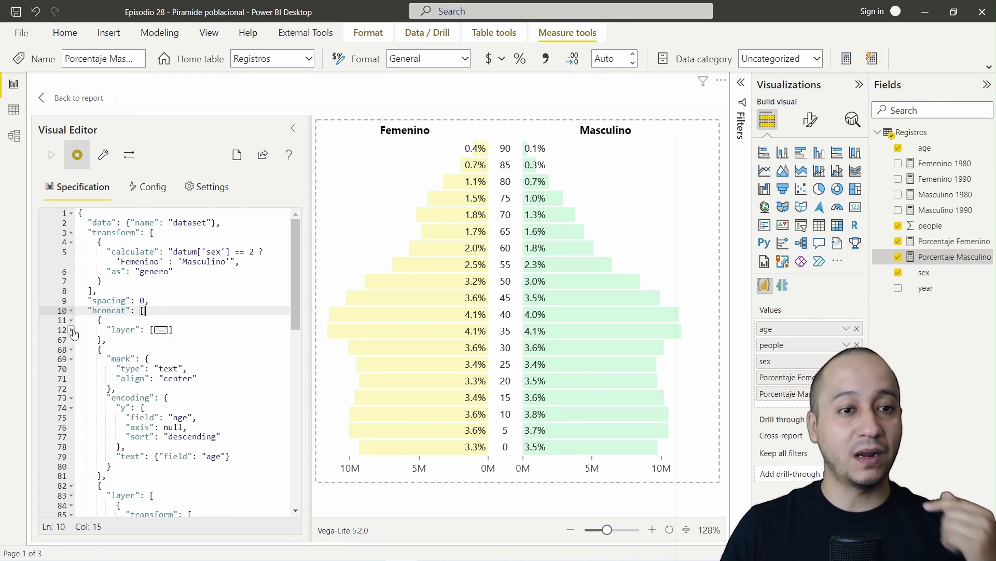
click(71, 495)
scroll(188, 443, down, 1)
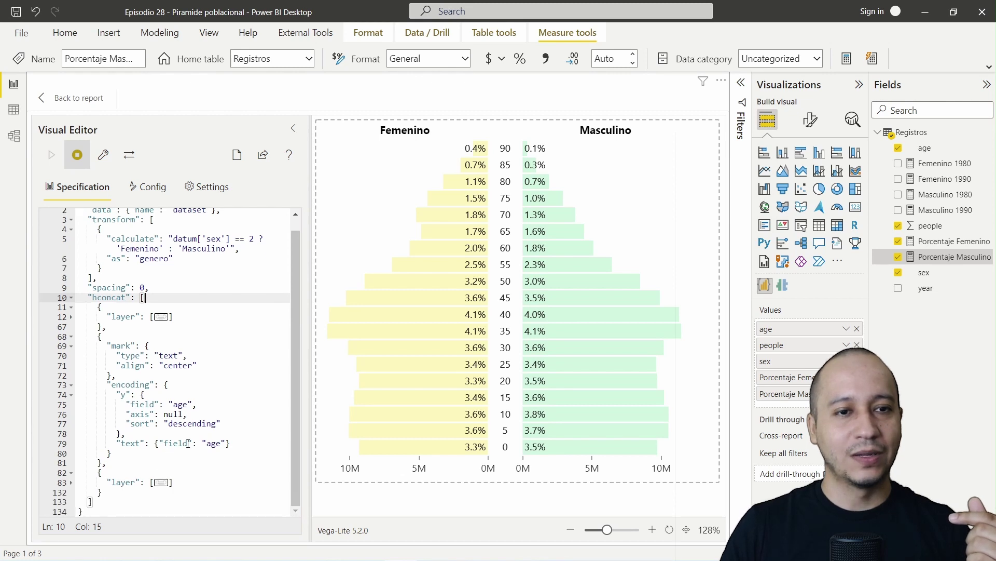
click(97, 327)
key(Down)
key(Down)
click(166, 277)
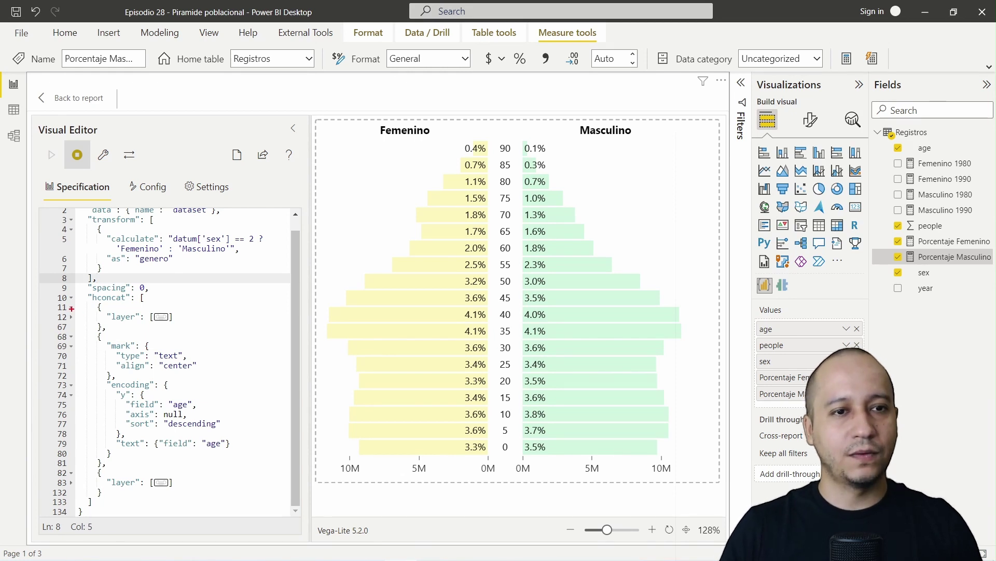
Compare the first collapsed layer in hconcat with the Femenino chart, pointing out its bars and percentage labels.
drag(73, 309, 176, 323)
key(e)
drag(75, 301, 182, 341)
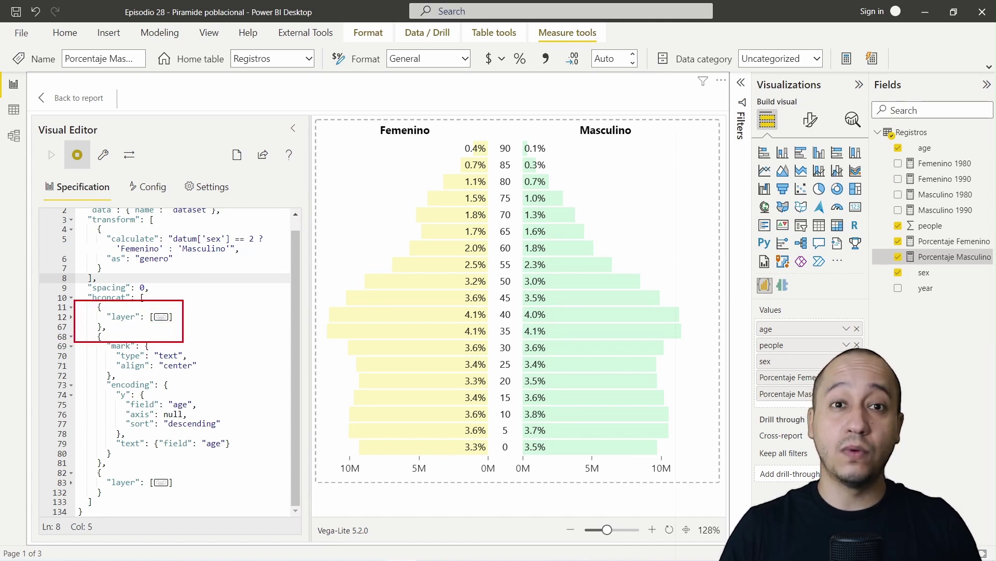
drag(316, 117, 488, 457)
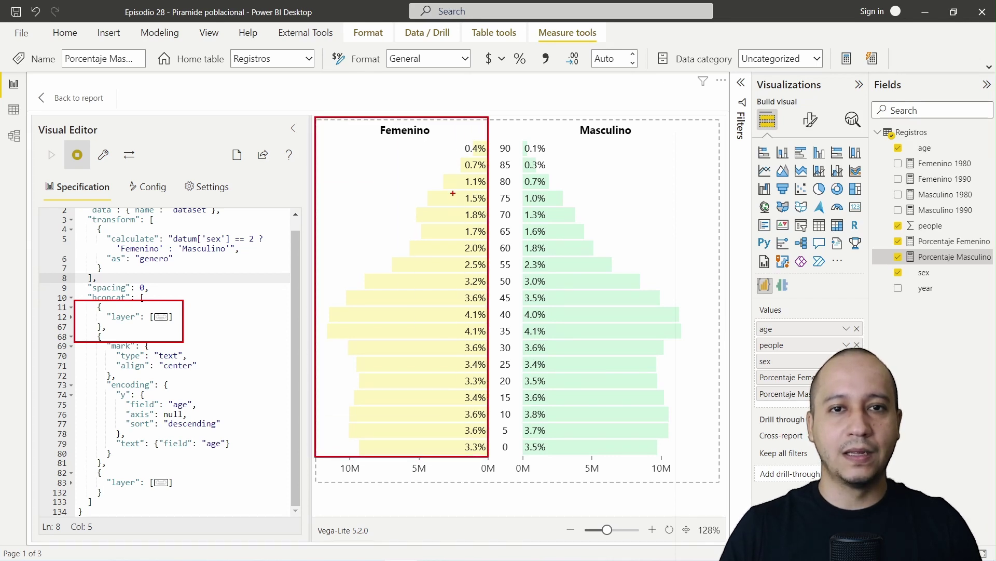
drag(451, 182, 372, 134)
drag(459, 244, 321, 175)
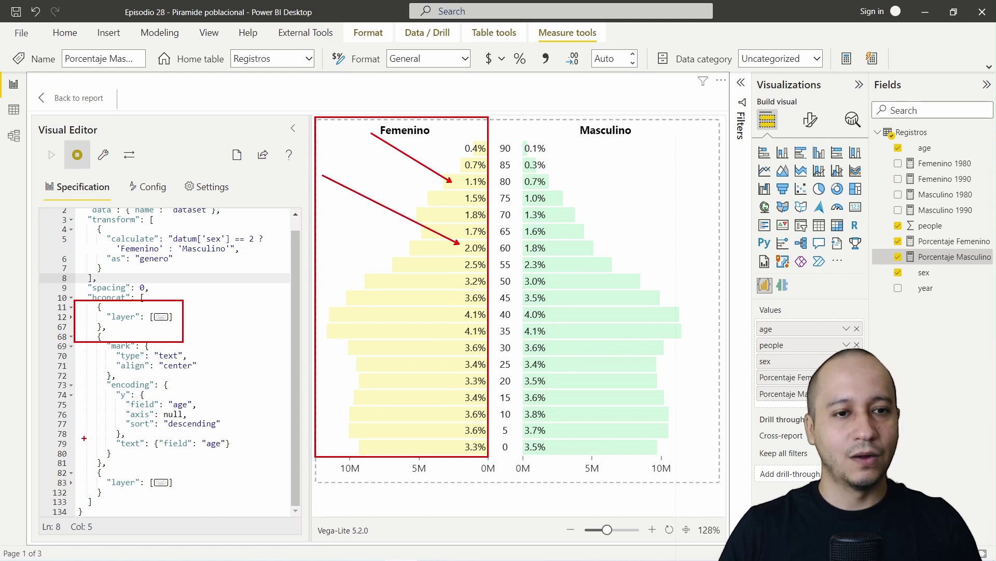
Compare the last collapsed layer in hconcat with the Masculino chart, pointing out its bars and percentage labels.
mouse_move(85, 467)
mouse_down()
mouse_move(74, 473)
mouse_move(183, 499)
mouse_up()
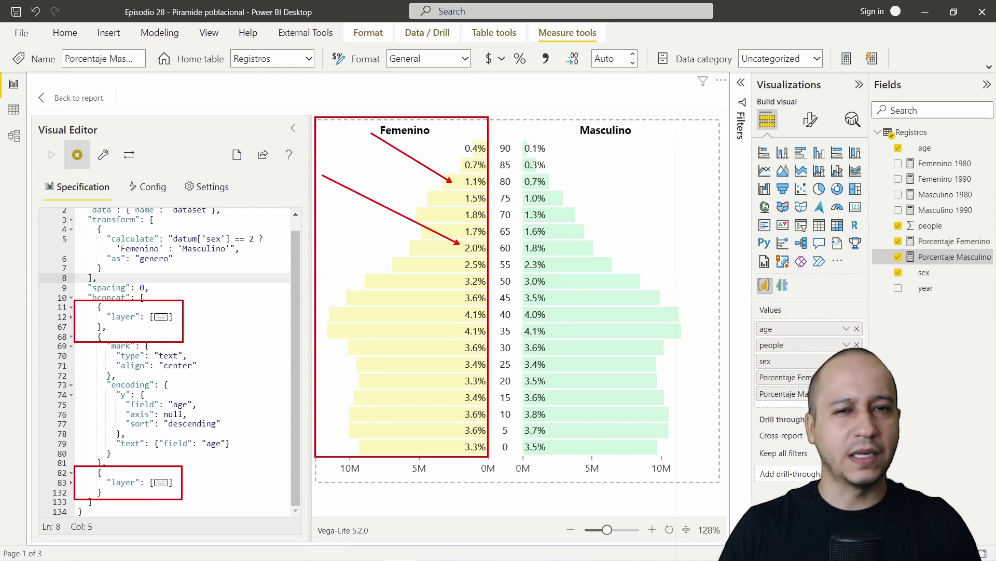
drag(518, 118, 714, 462)
drag(571, 198, 694, 148)
drag(724, 200, 552, 266)
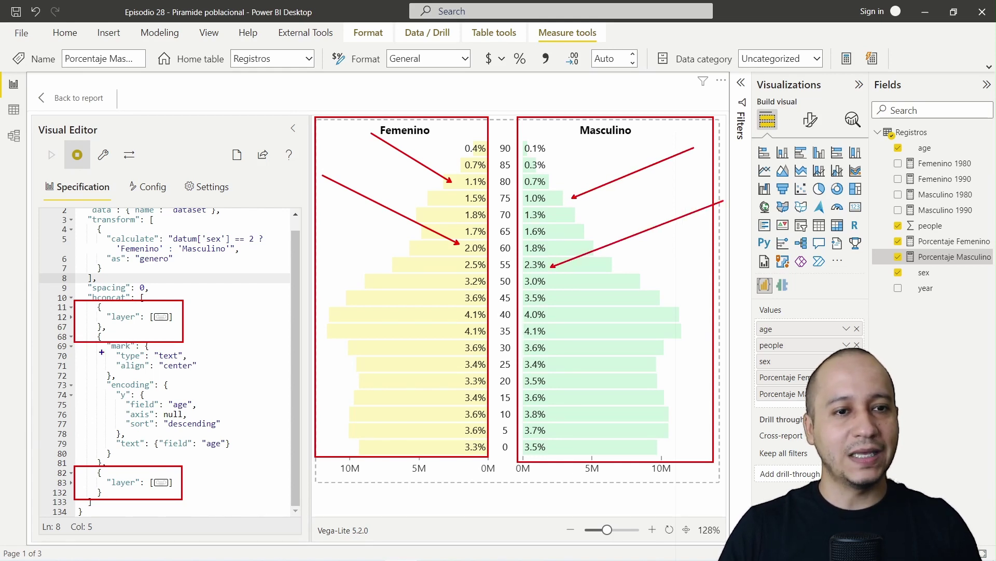
Match the middle text mark block to the age column between the charts, and outline the whole hconcat section.
mouse_move(73, 344)
mouse_down()
mouse_move(205, 445)
mouse_move(252, 465)
mouse_up()
drag(200, 353, 251, 313)
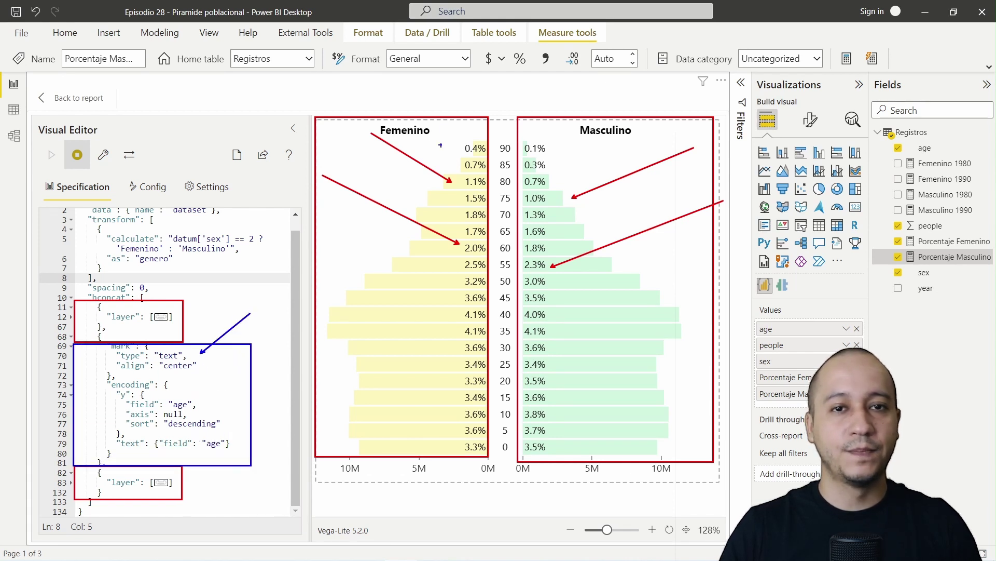
mouse_move(488, 116)
mouse_down()
mouse_move(519, 269)
mouse_move(517, 461)
mouse_up()
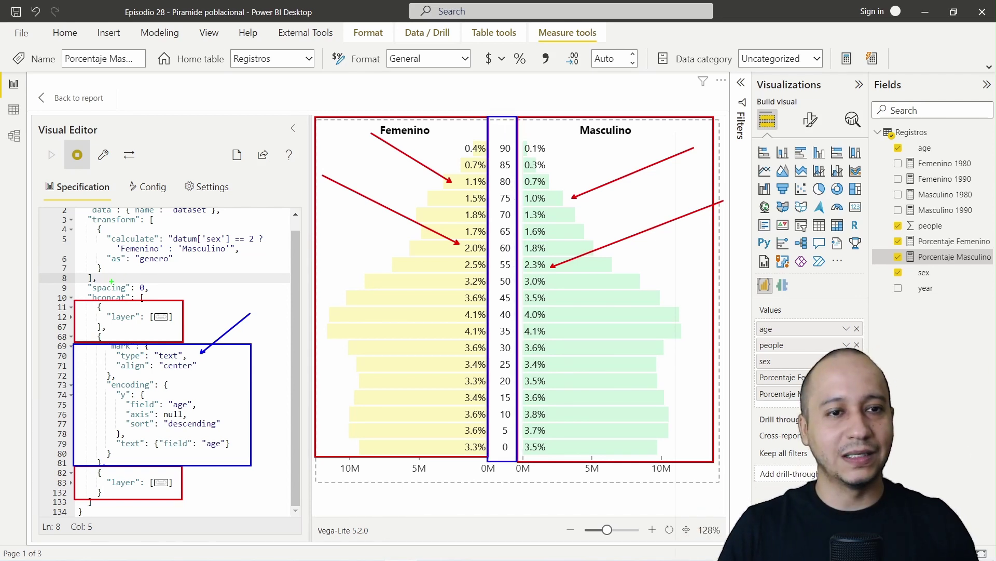
mouse_move(74, 292)
mouse_down()
mouse_move(269, 517)
mouse_move(263, 506)
mouse_up()
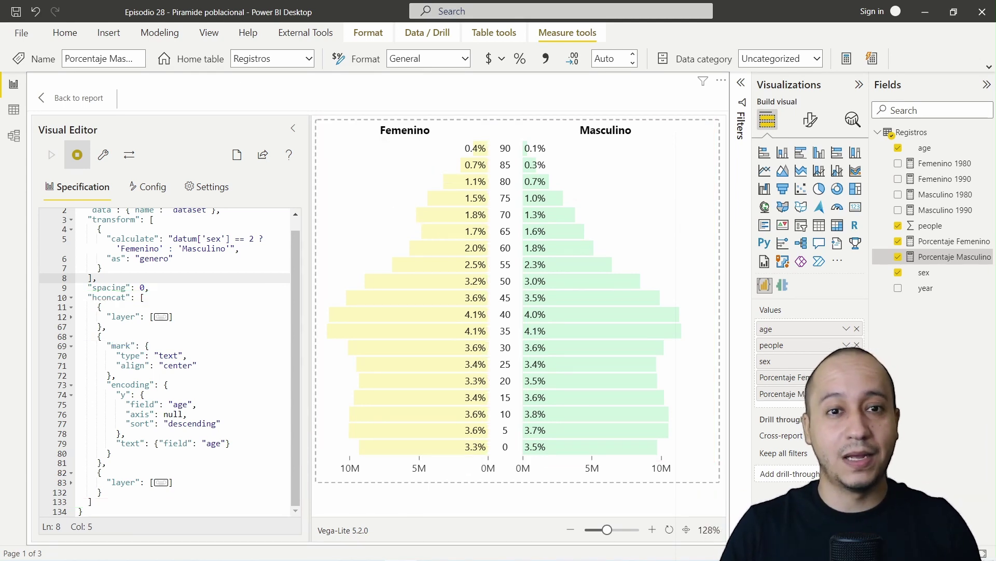
Expand the first layer array, highlight its contents and review them down to the Porcentaje Femenino text mark.
click(71, 316)
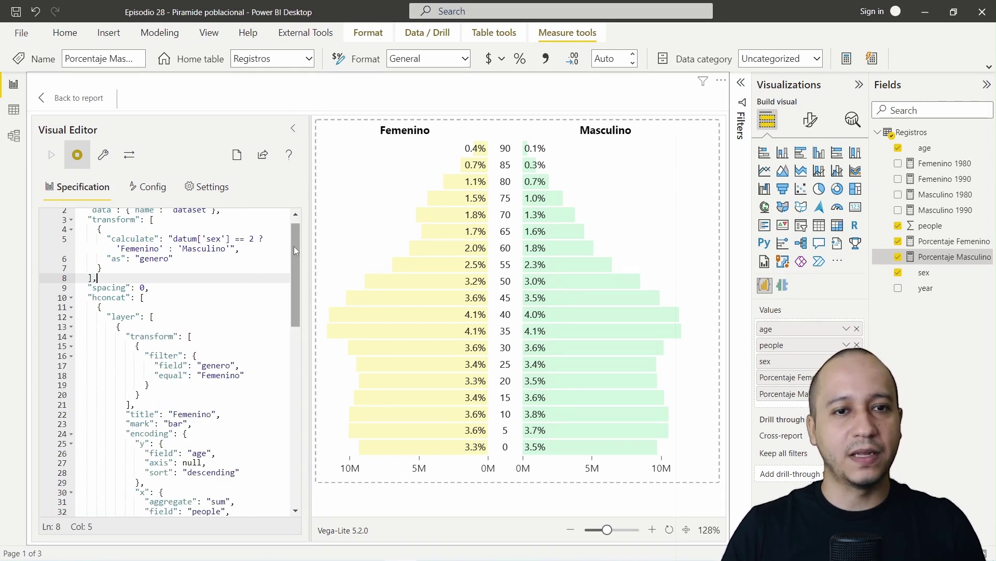
scroll(293, 247, down, 2)
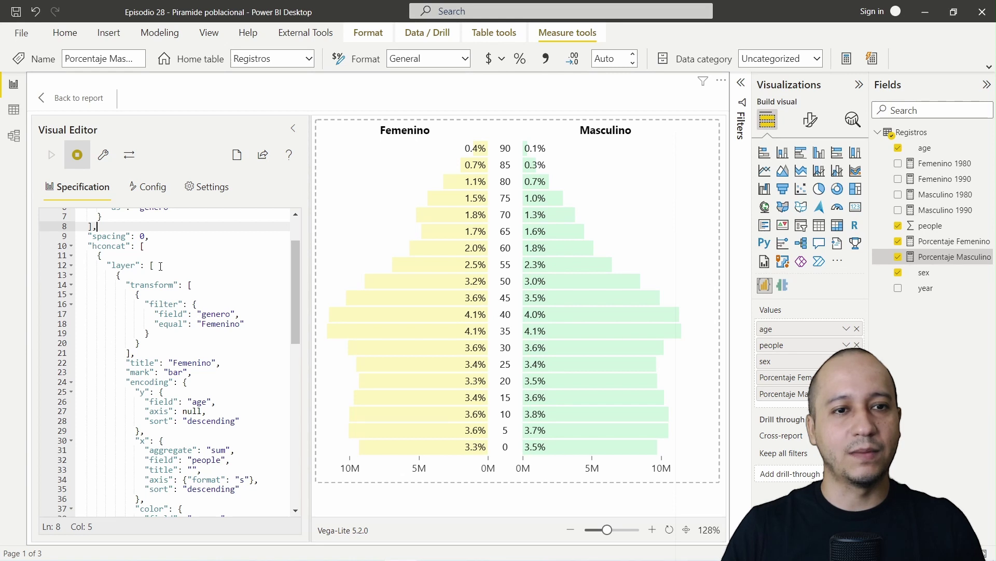
double_click(154, 265)
scroll(198, 288, down, 8)
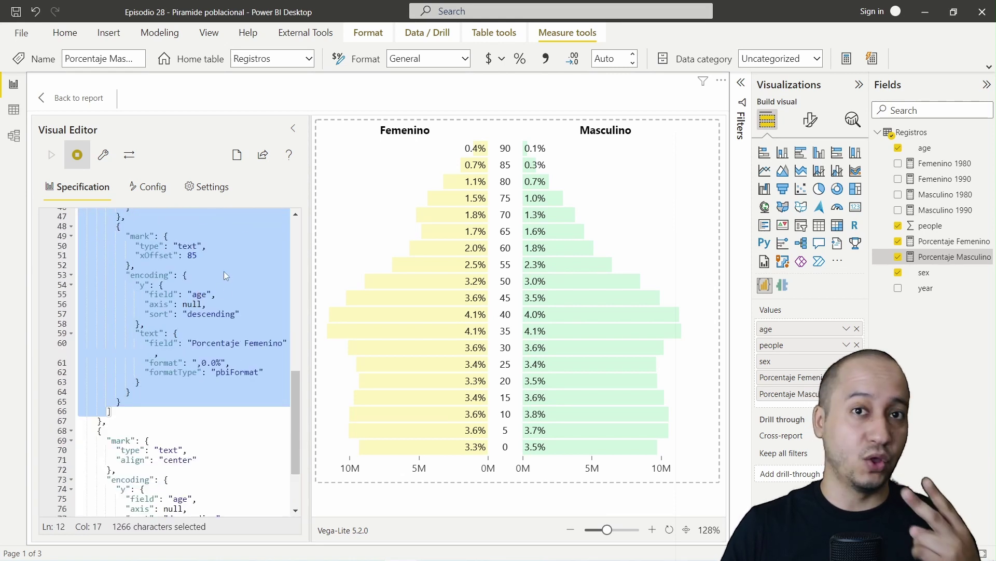
scroll(226, 286, up, 10)
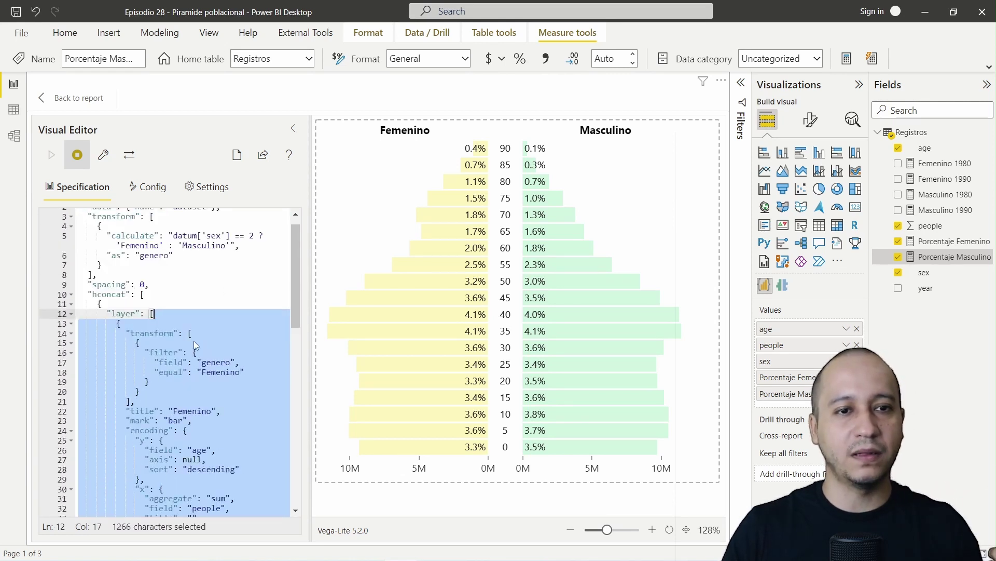
Change the genero filter's equal value in the first layer's transform to Masculino.
scroll(194, 332, down, 2)
click(140, 310)
key(Down)
key(Down)
key(Down)
key(Down)
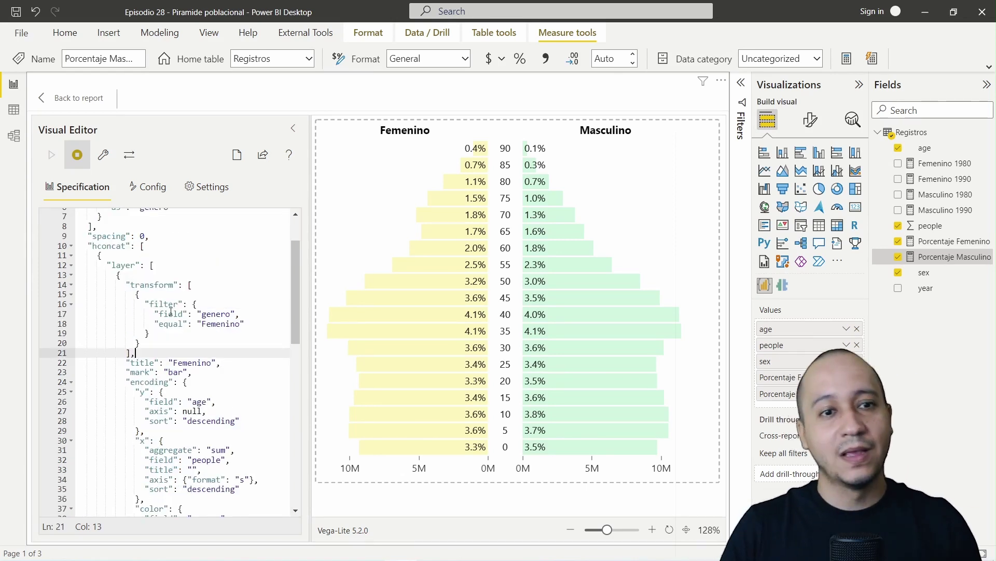
double_click(217, 323)
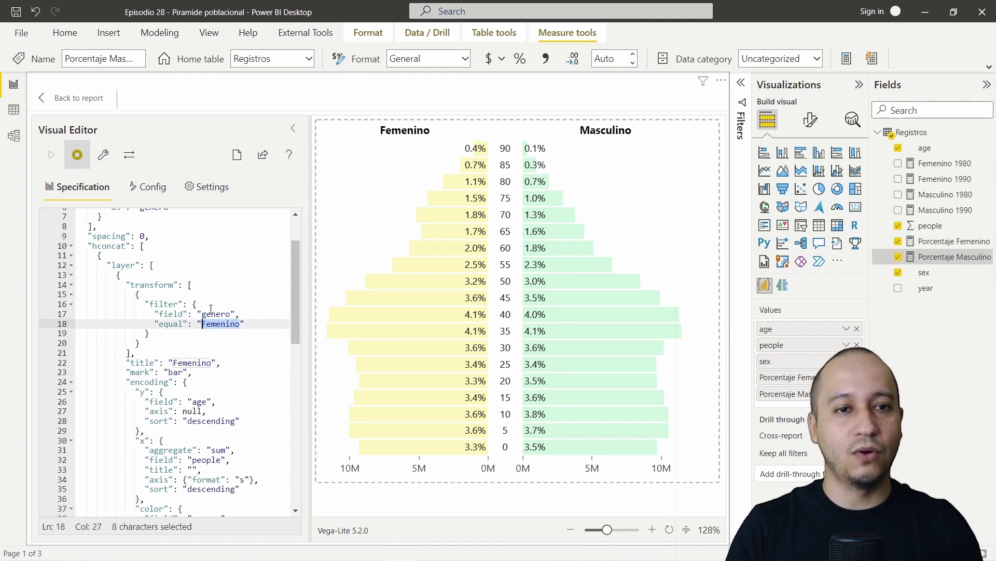
text(Masculno)
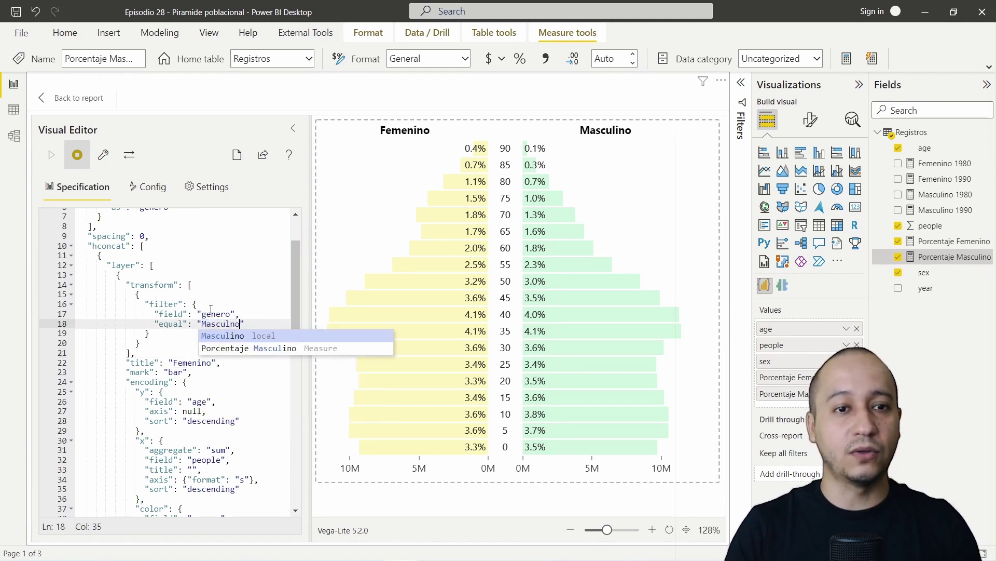
text(o)
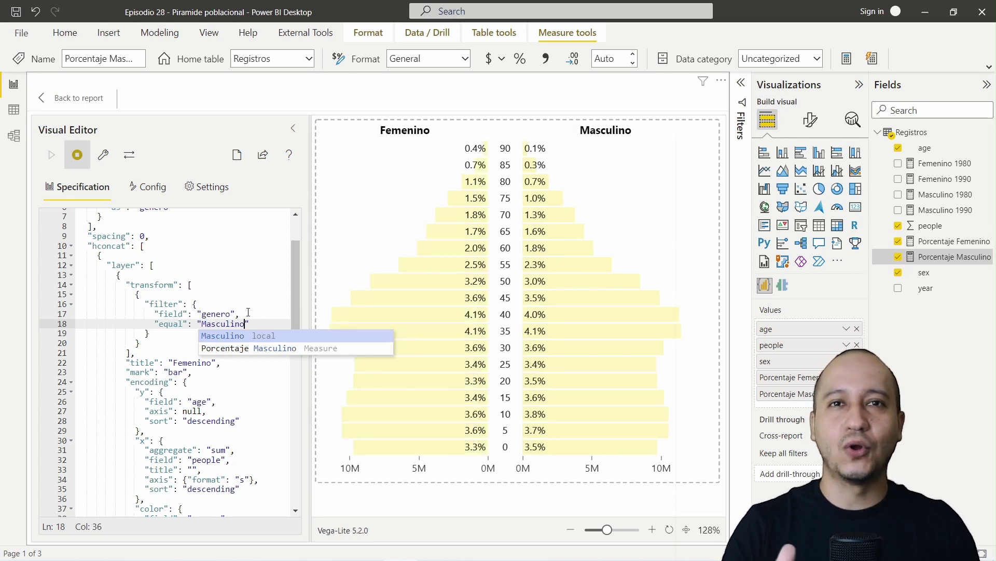
Set the first layer's genero filter back to Femenino.
key(ctrl+shift+Left)
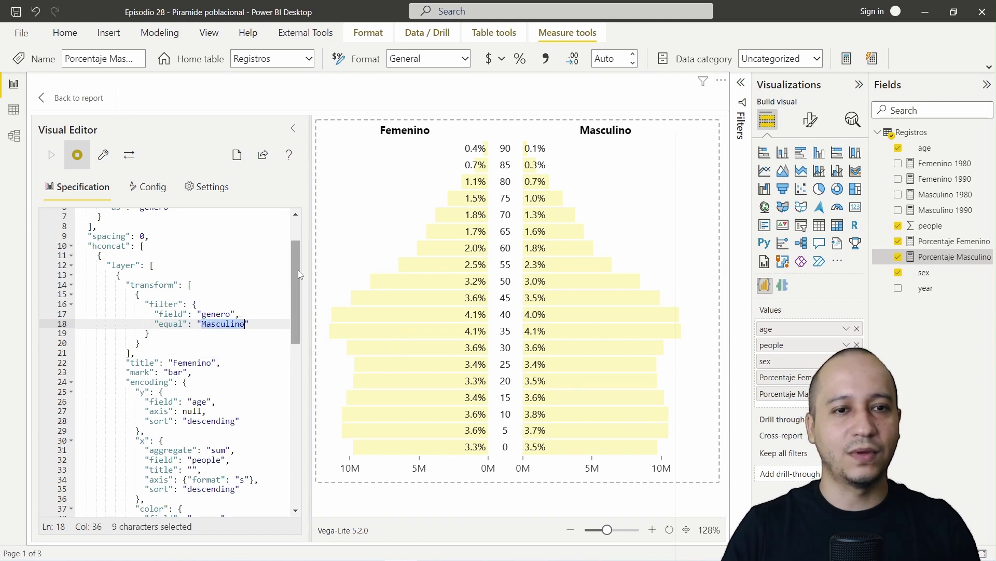
text(fe)
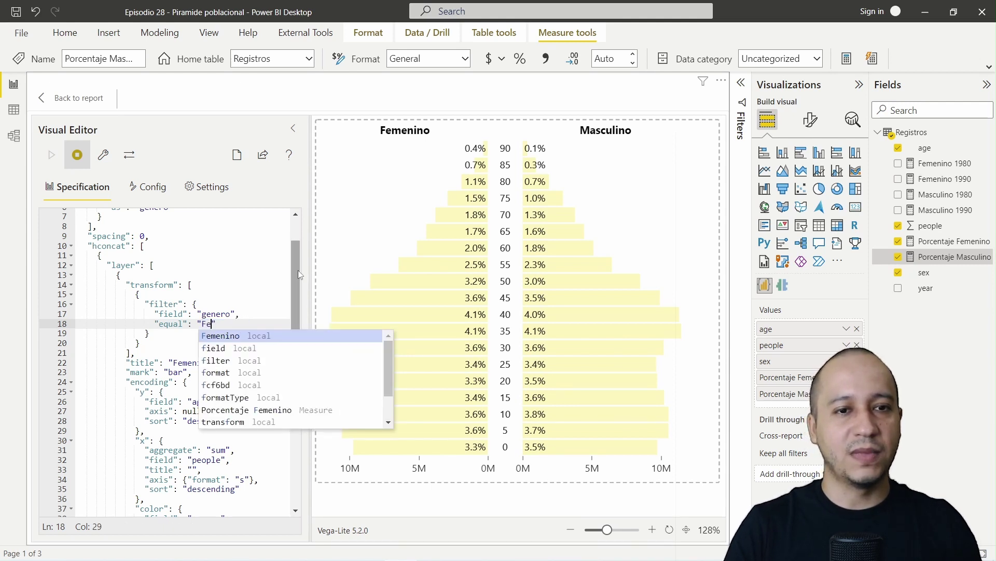
text(menino)
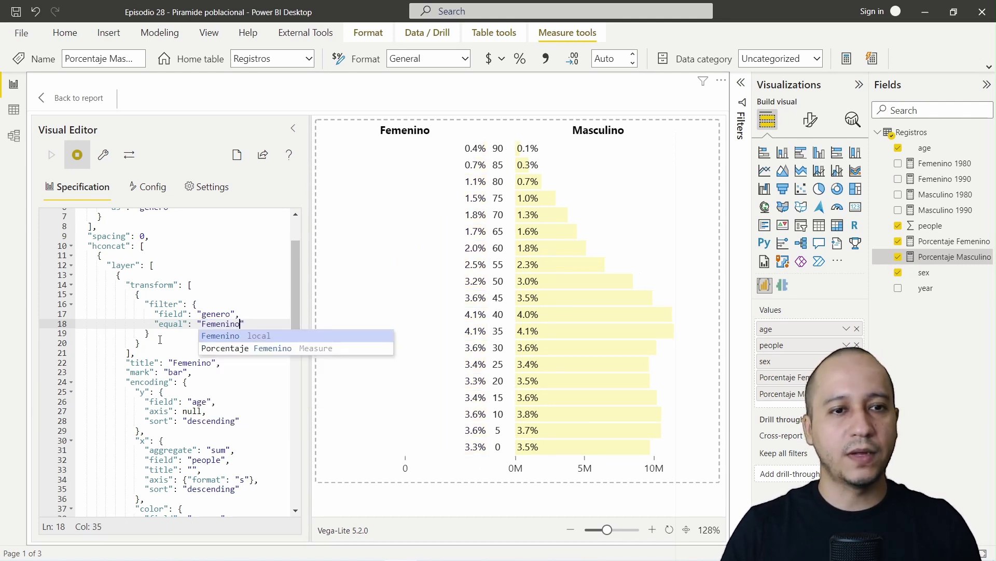
click(158, 343)
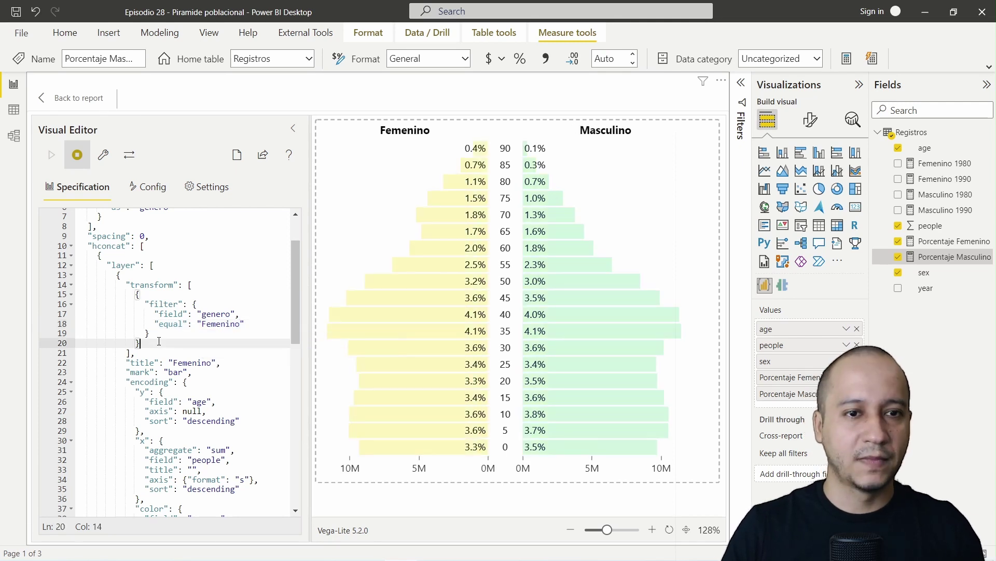
Try "Hola" as the title of the first bar layer and undo the change.
double_click(181, 362)
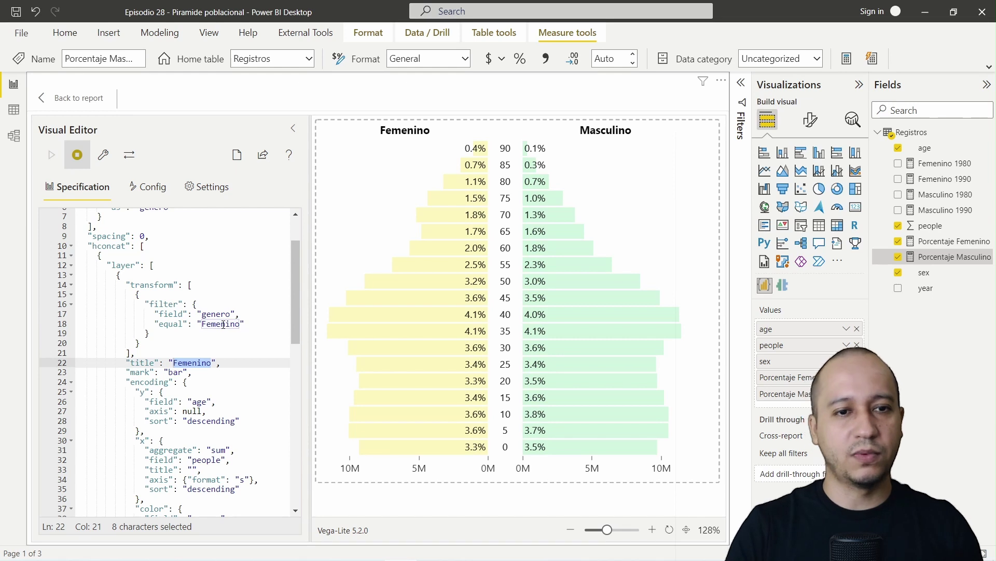
text(Hola)
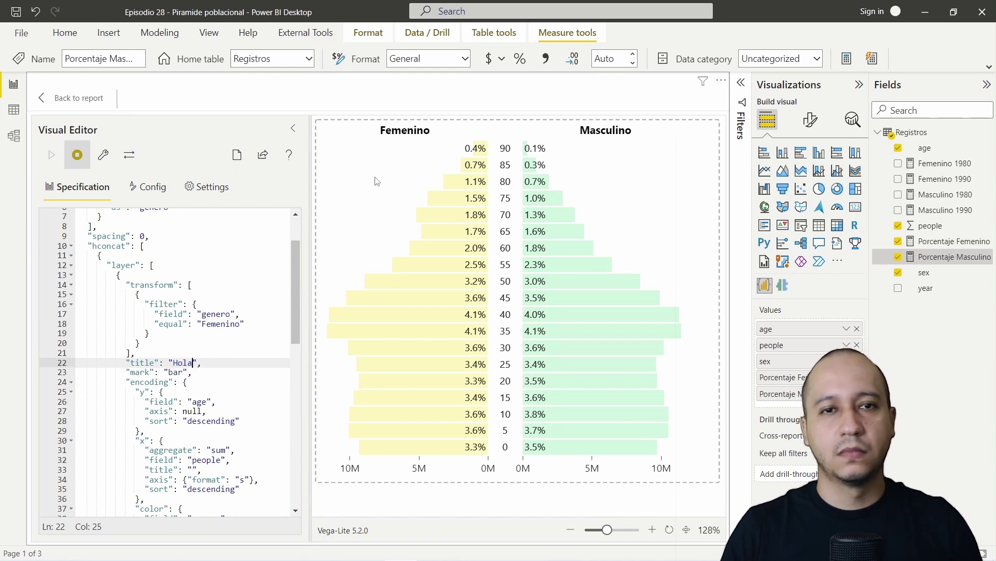
key(ctrl+z)
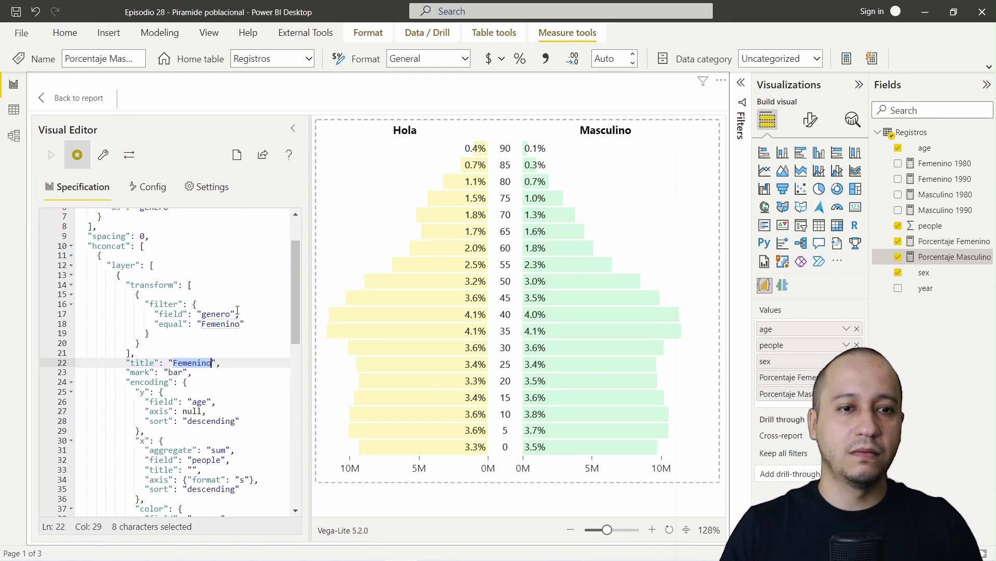
Highlight the first layer's bar mark and the age field in its y encoding.
key(Down)
key(Left)
key(Left)
key(Left)
key(shift+Left)
key(shift+Left)
key(shift+Left)
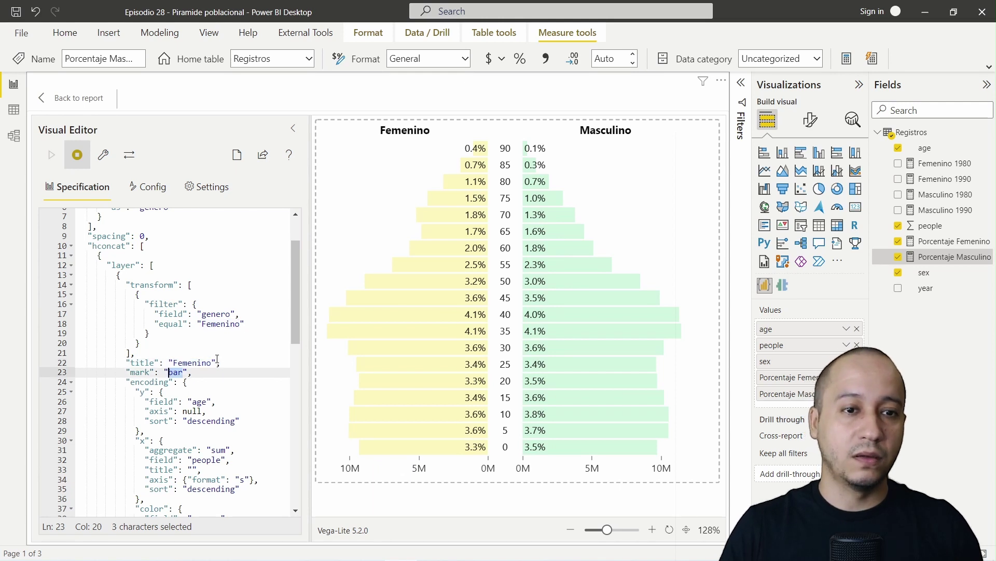
scroll(208, 348, down, 3)
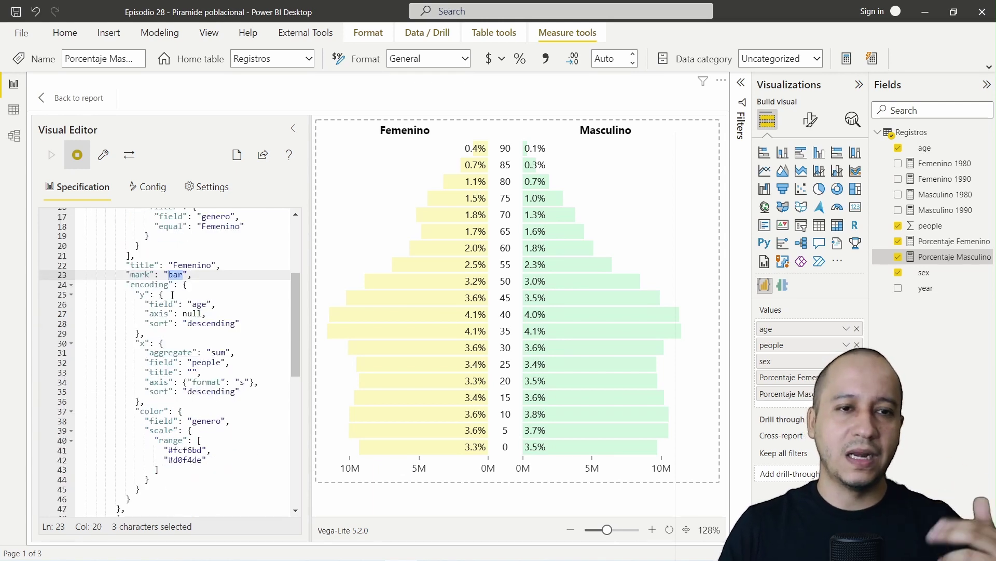
double_click(197, 303)
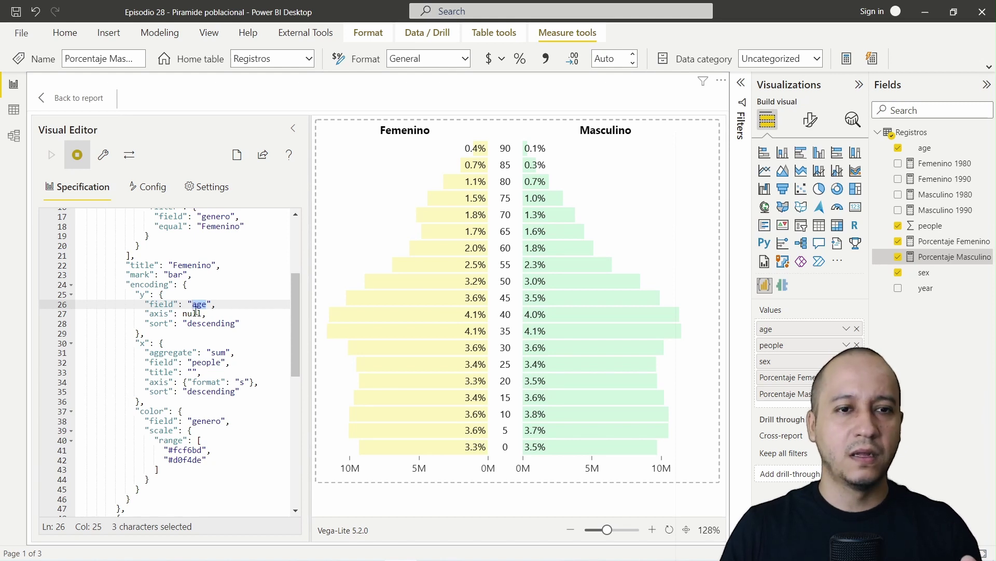
Try ascending as the sort order of the y encoding and undo the change.
drag(236, 323, 187, 327)
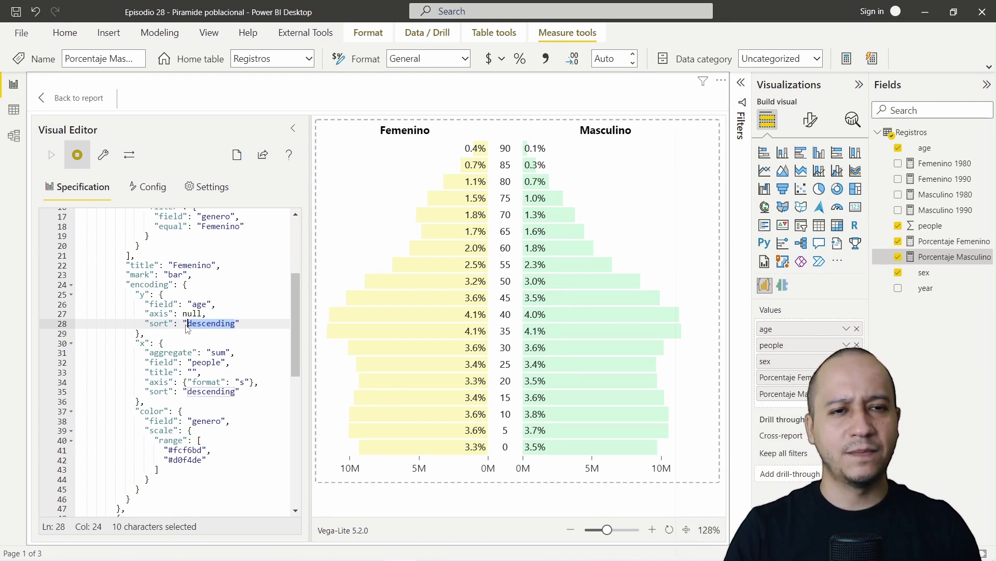
text(ascending)
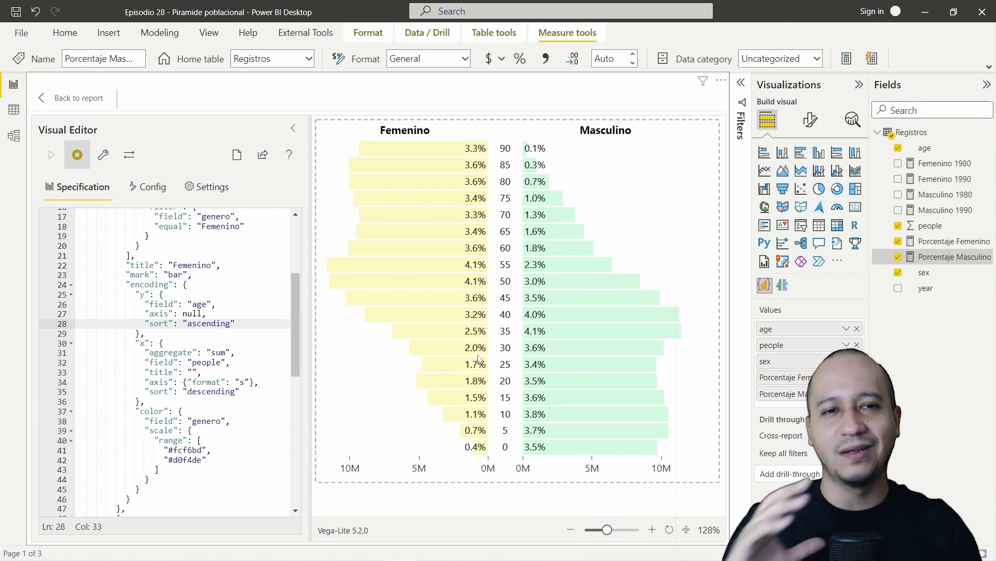
key(ctrl+z)
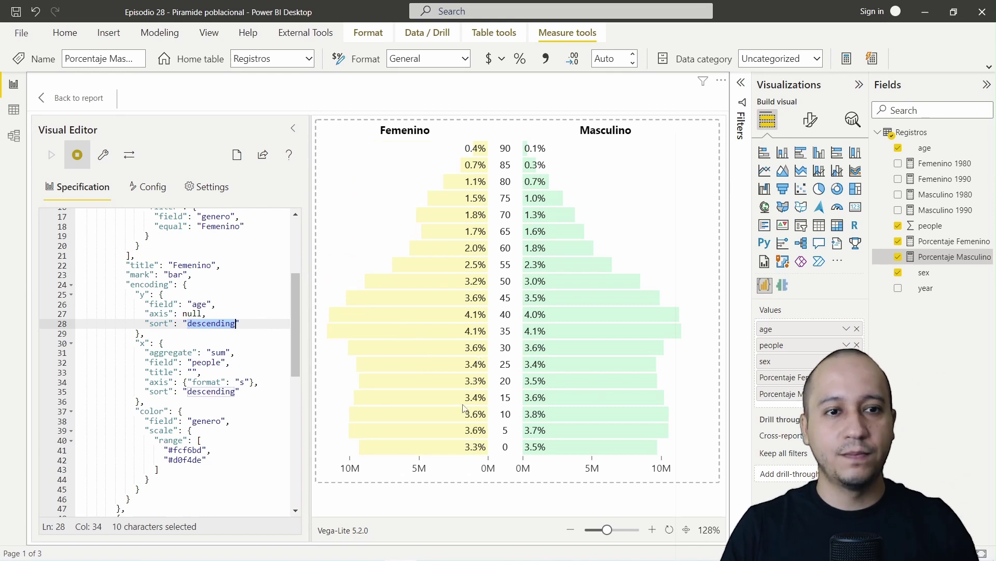
Highlight the y and x encoding blocks, and point out the x encoding's sum aggregate and people field.
click(140, 334)
key(shift+alt+Right)
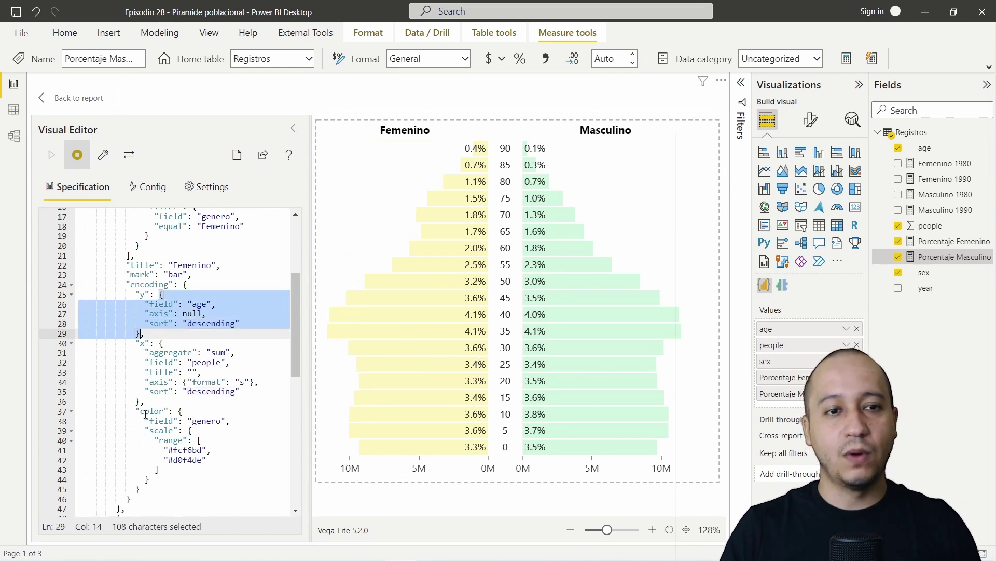
click(140, 403)
key(shift+alt+Right)
click(231, 354)
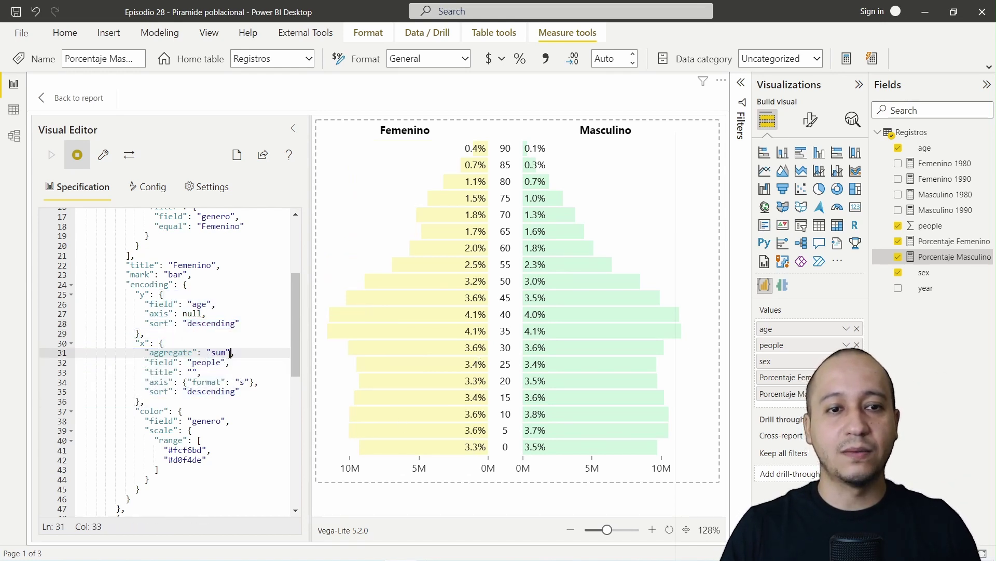
double_click(208, 362)
click(238, 363)
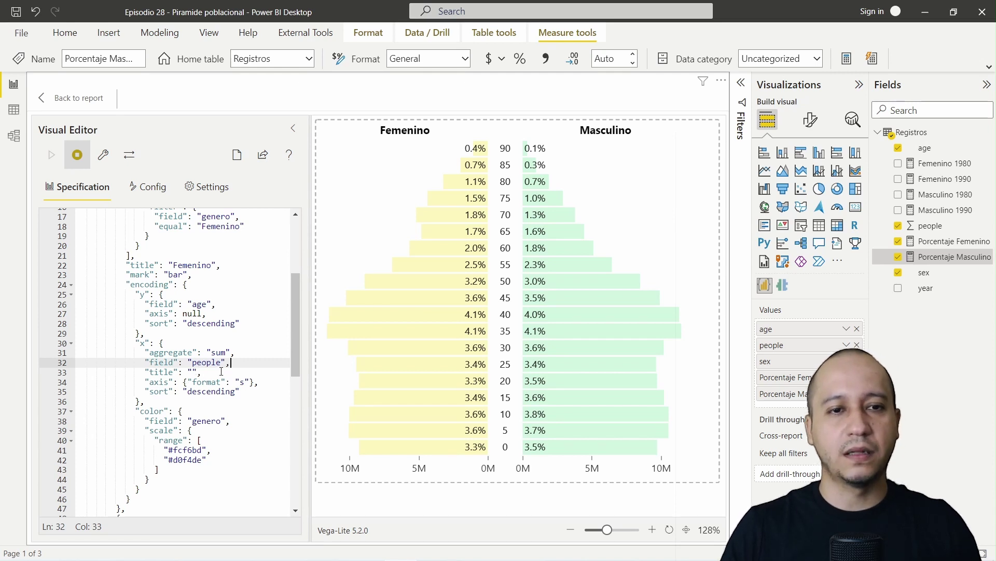
Try removing the empty title line from the x encoding and undo the deletion.
drag(219, 372, 231, 362)
key(BackSpace)
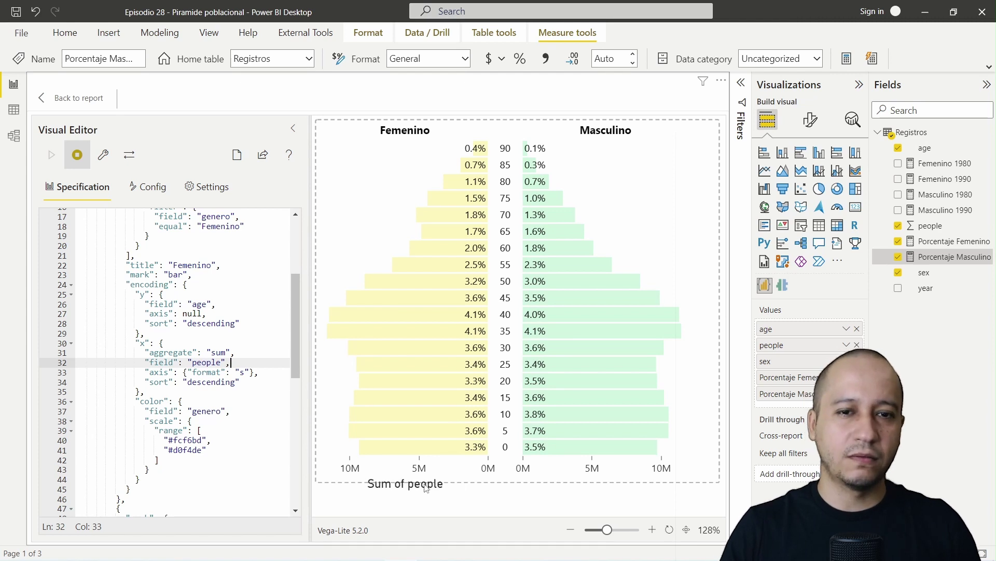
key(ctrl+z)
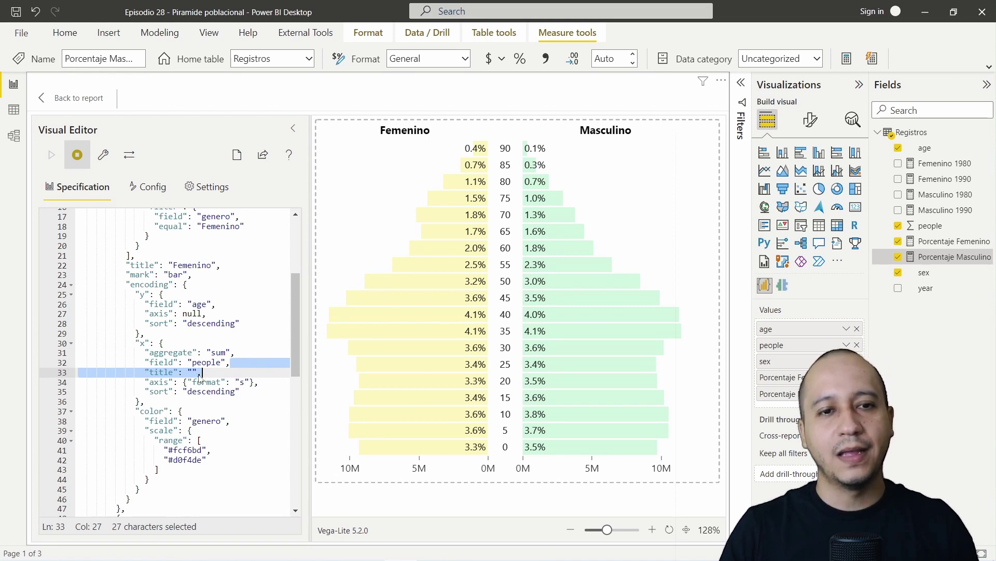
Point out the x axis format, try ascending as the x encoding's sort order, and undo the sort change.
click(239, 381)
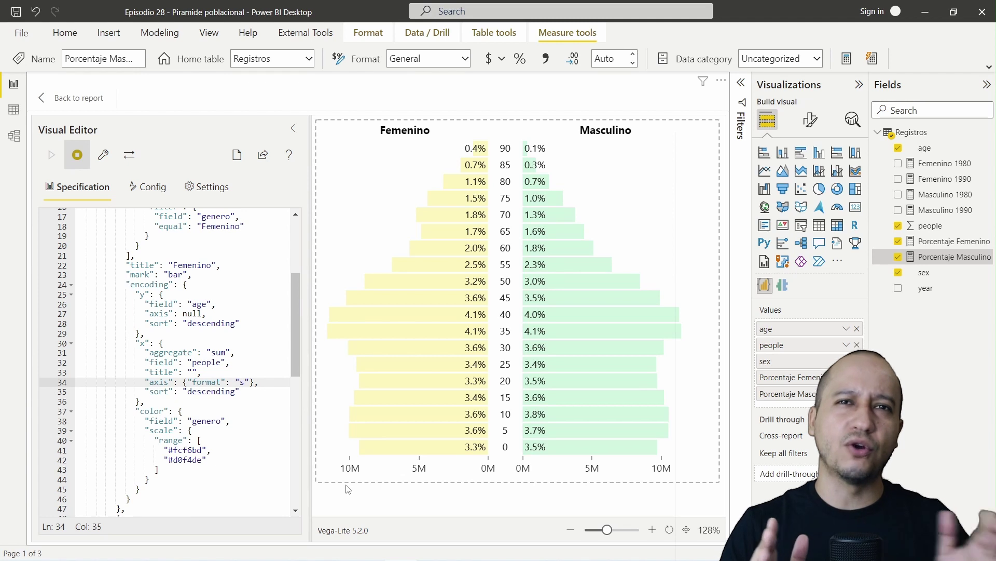
double_click(210, 391)
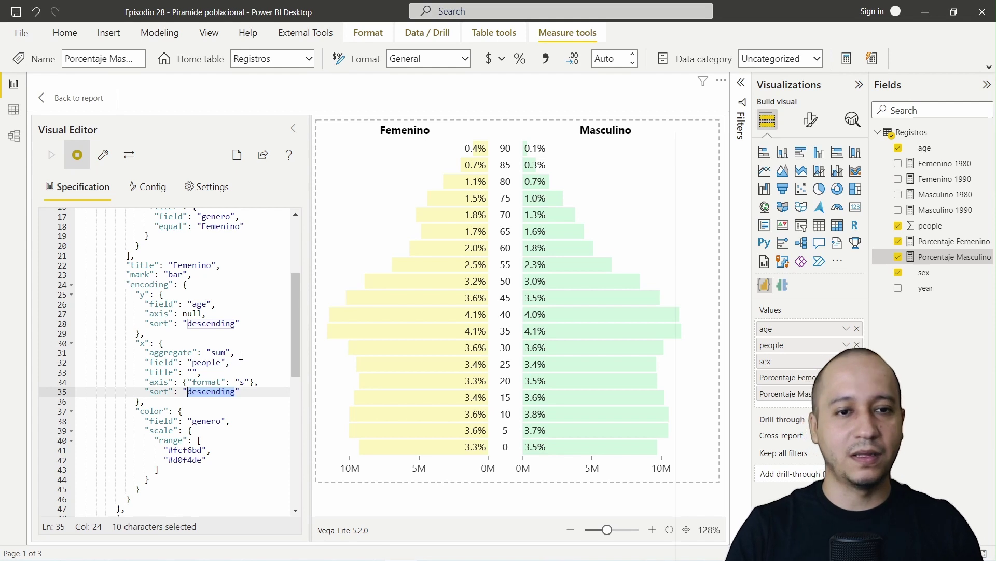
text(ascend)
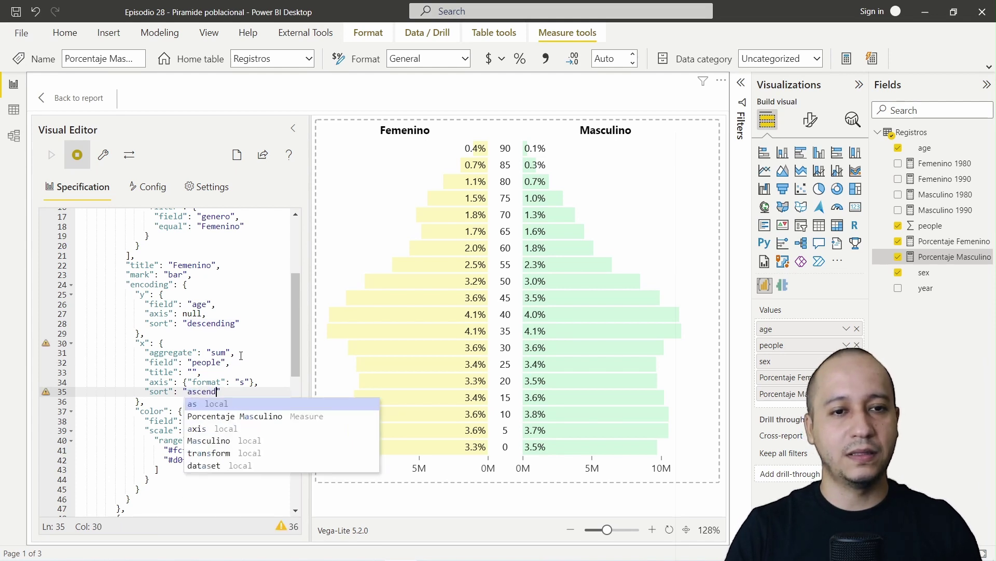
text(ing)
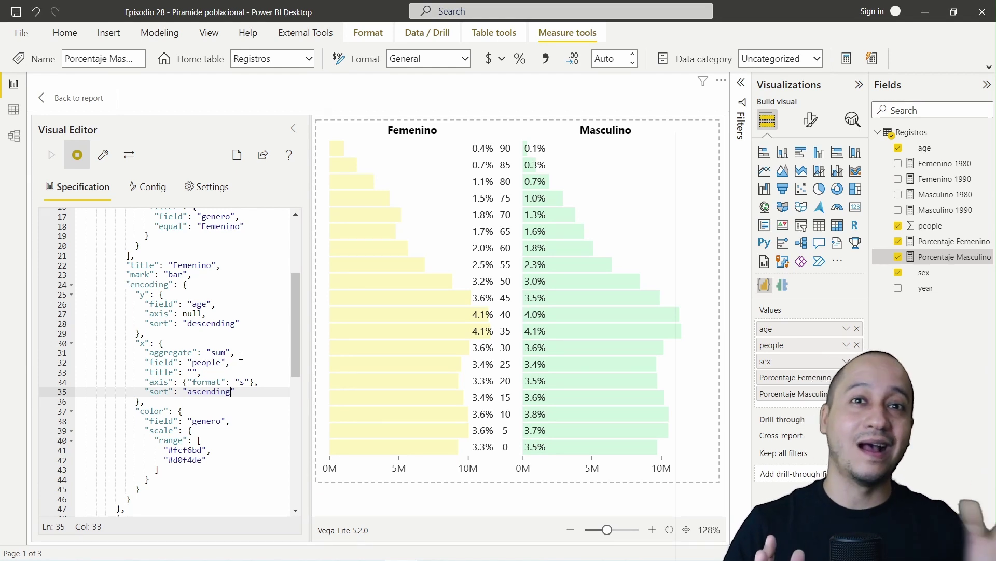
key(ctrl+z)
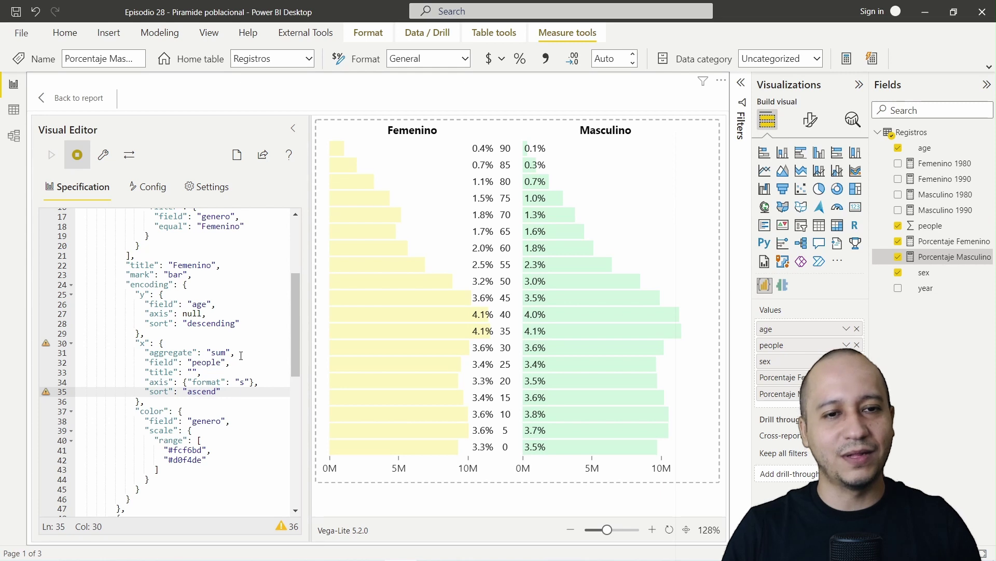
key(ctrl+z)
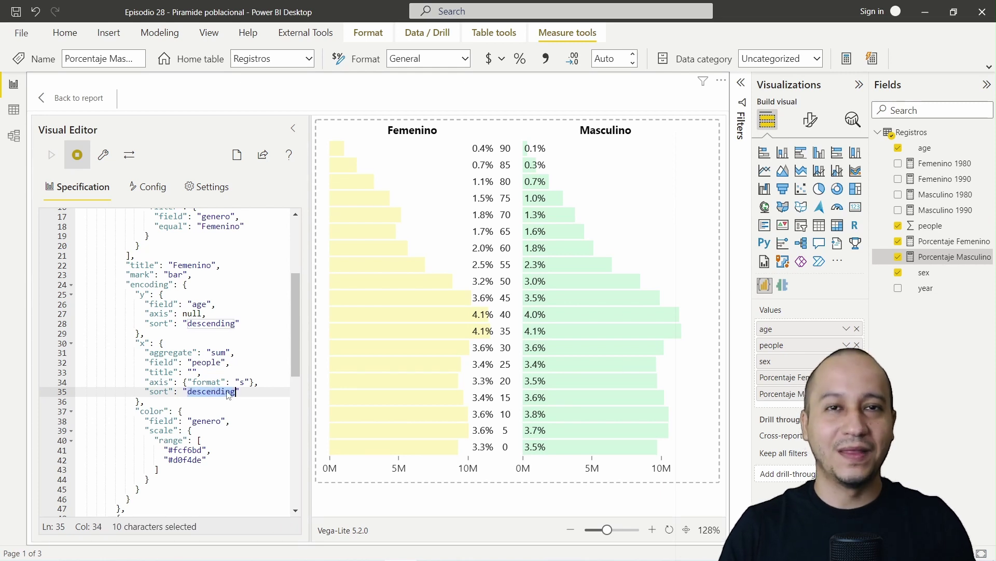
Highlight the color encoding block and set its range colors to yellow and green.
scroll(195, 363, down, 3)
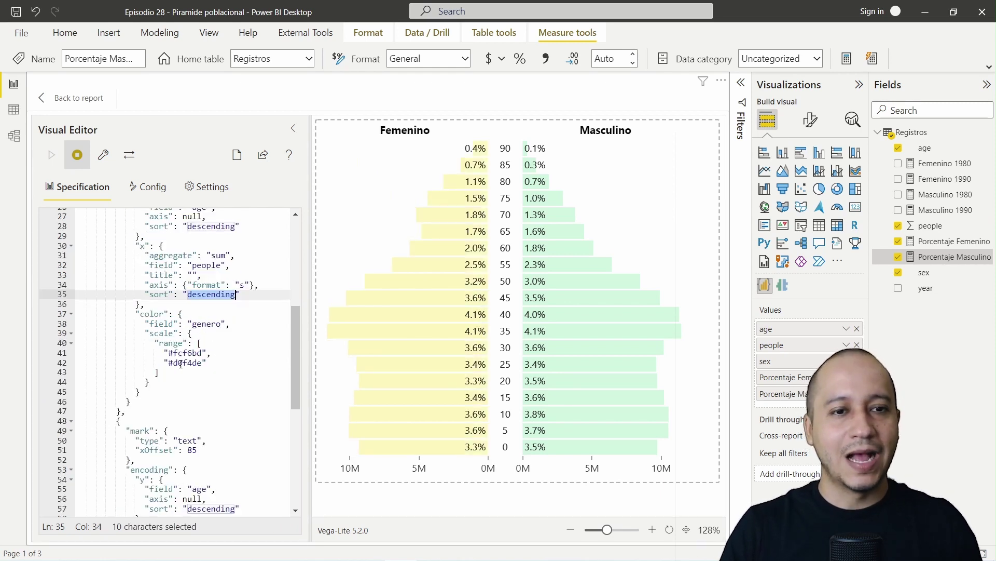
drag(179, 314, 143, 391)
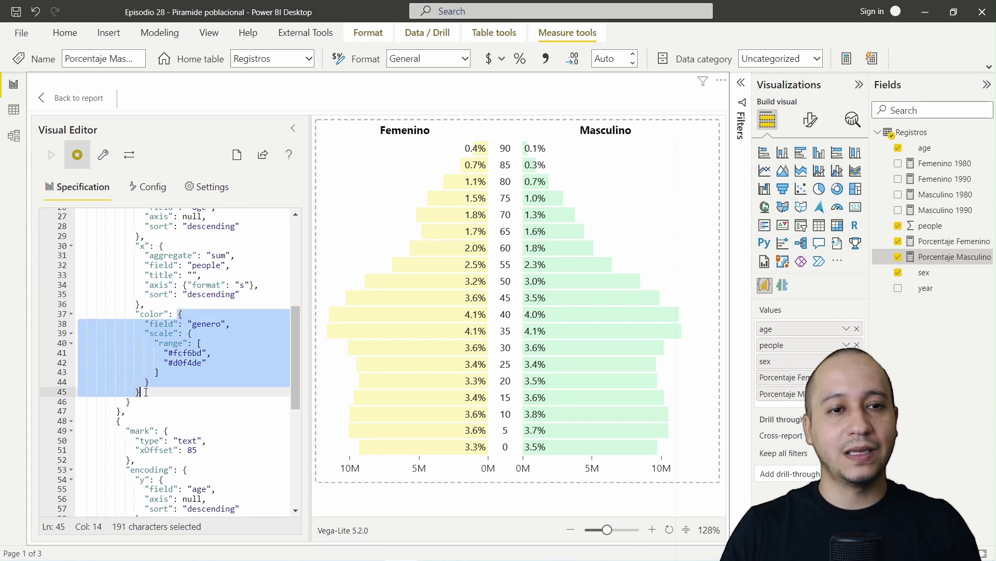
double_click(192, 352)
key(BackSpace)
key(BackSpace)
text(yellow)
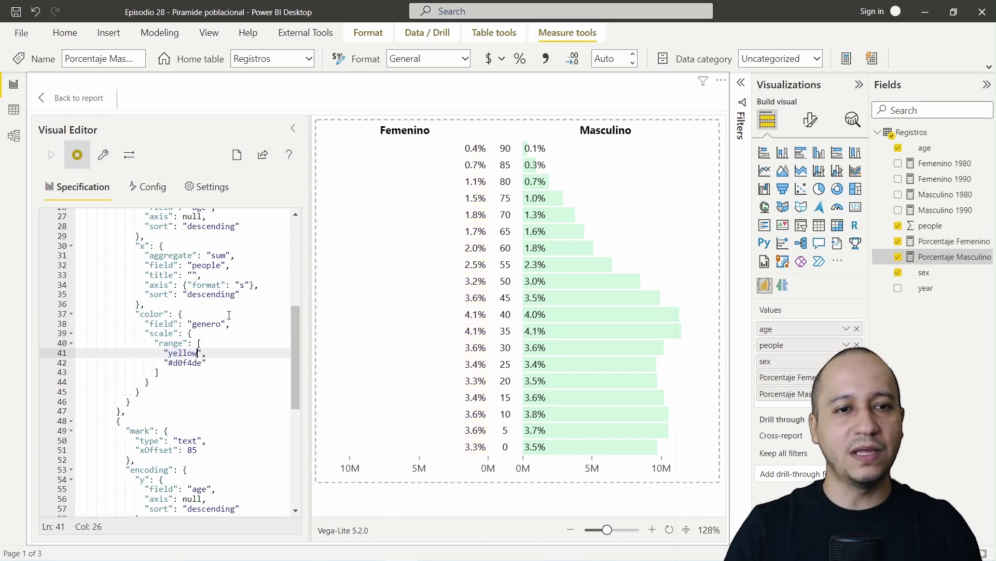
double_click(200, 362)
key(BackSpace)
key(BackSpace)
text(g)
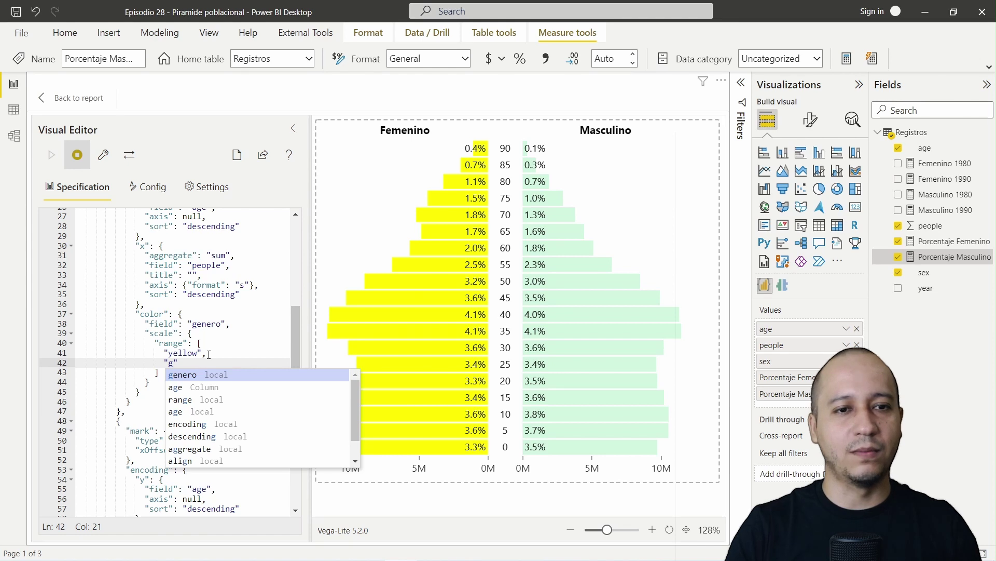
text(reen)
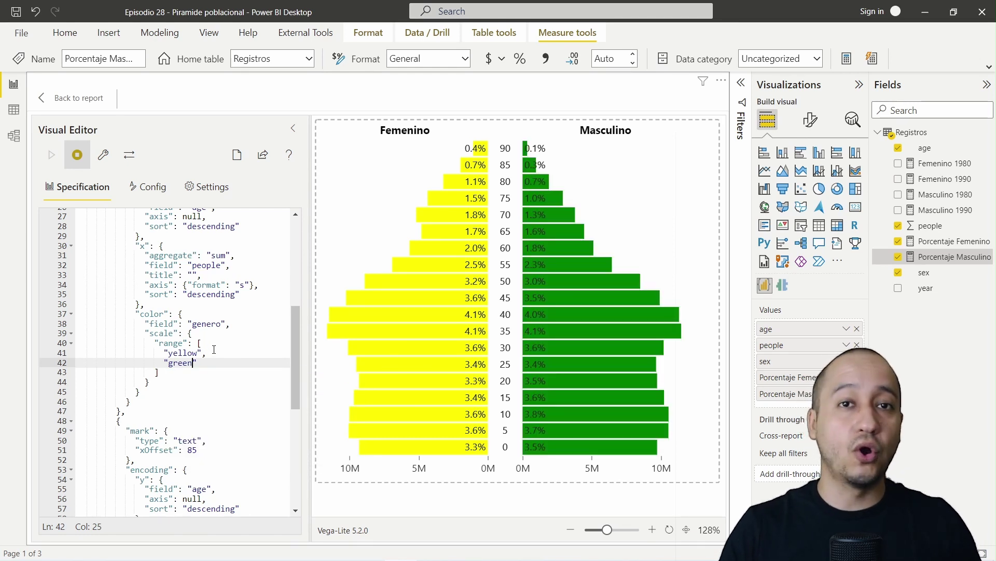
Restore the color range, setting the second color to #d0f4de and the first to #fcf6bd.
key(BackSpace)
key(BackSpace)
key(BackSpace)
key(BackSpace)
key(BackSpace)
text(#d0f4de)
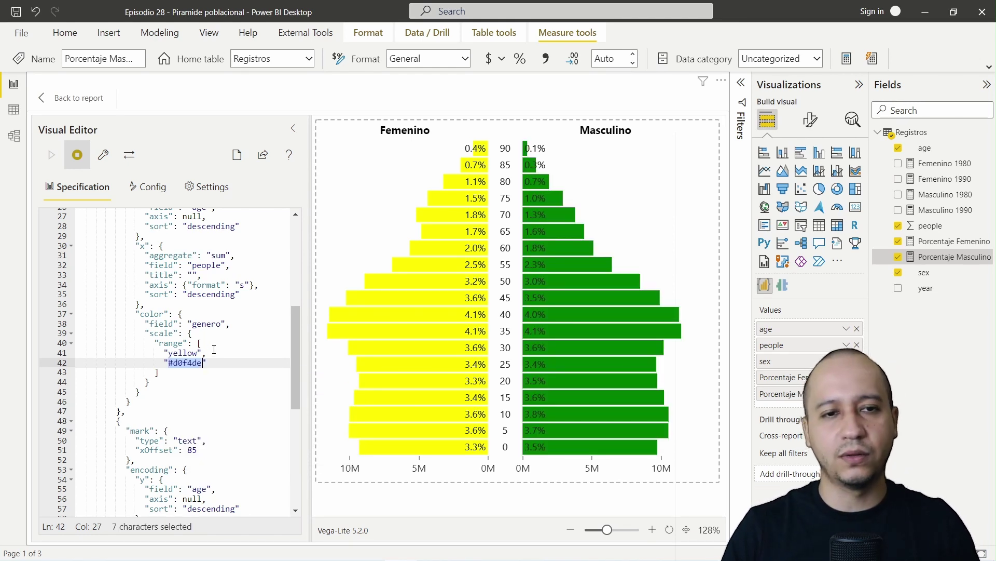
key(Up)
key(BackSpace)
key(BackSpace)
key(BackSpace)
key(BackSpace)
key(BackSpace)
key(BackSpace)
text(#fcf6bd)
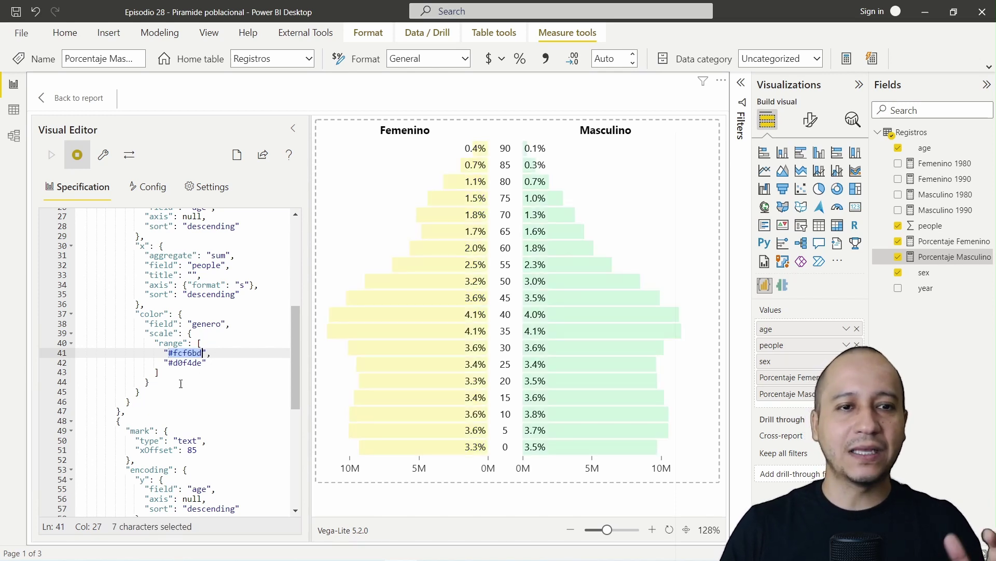
Highlight the first bar layer's block in the specification and outline the Femenino half of the chart.
drag(122, 410, 117, 323)
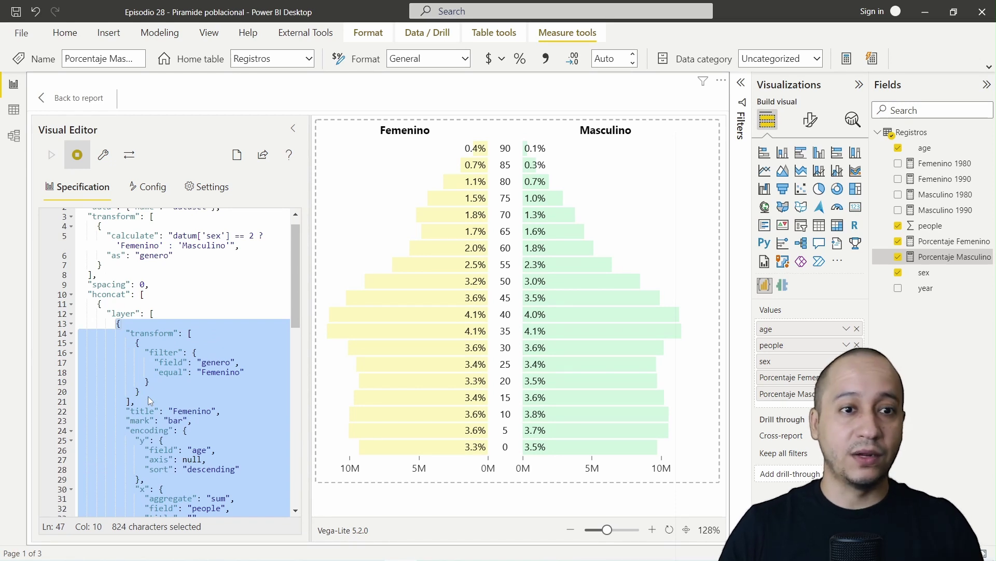
mouse_move(317, 120)
mouse_down()
mouse_move(472, 457)
mouse_move(490, 458)
mouse_up()
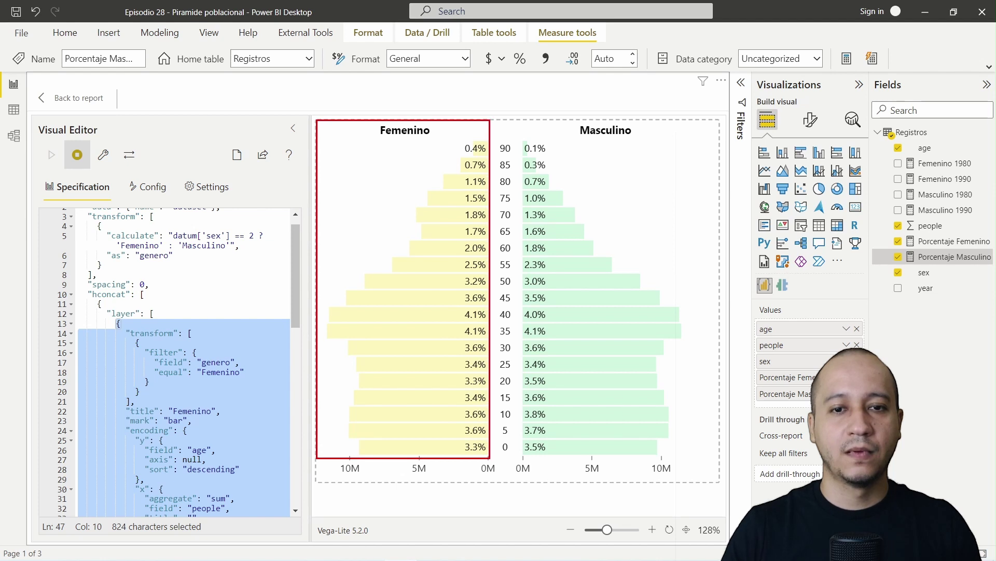
key(Escape)
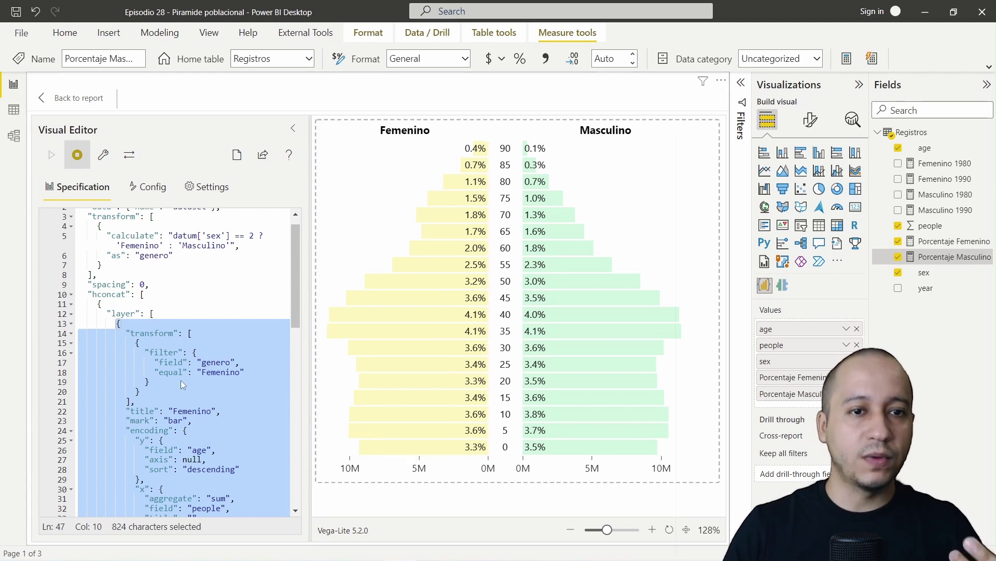
Highlight the text mark block with the Porcentaje Femenino encoding that follows the Femenino bar layer.
click(227, 401)
scroll(227, 403, down, 5)
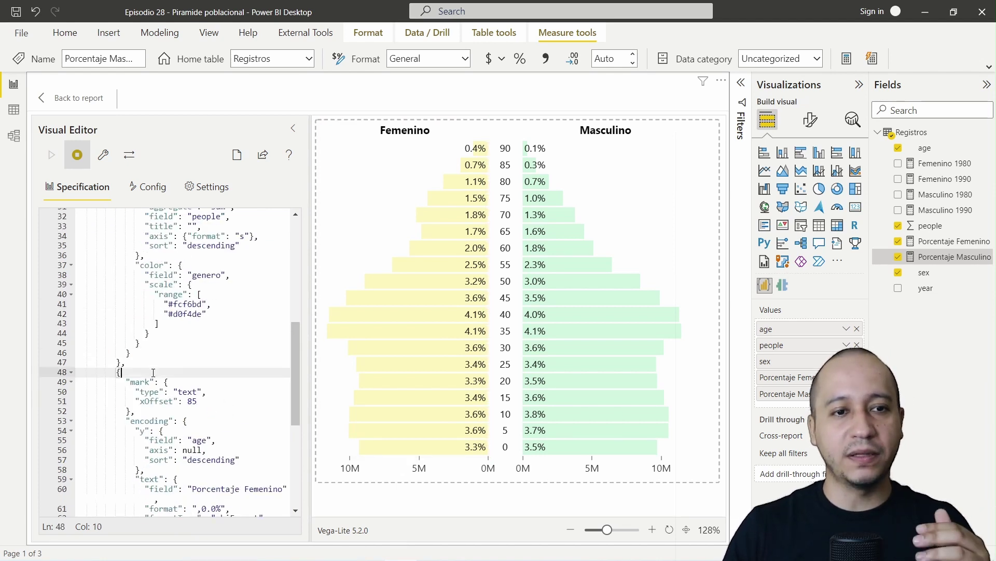
drag(121, 372, 118, 517)
scroll(153, 372, down, 3)
scroll(153, 373, up, 7)
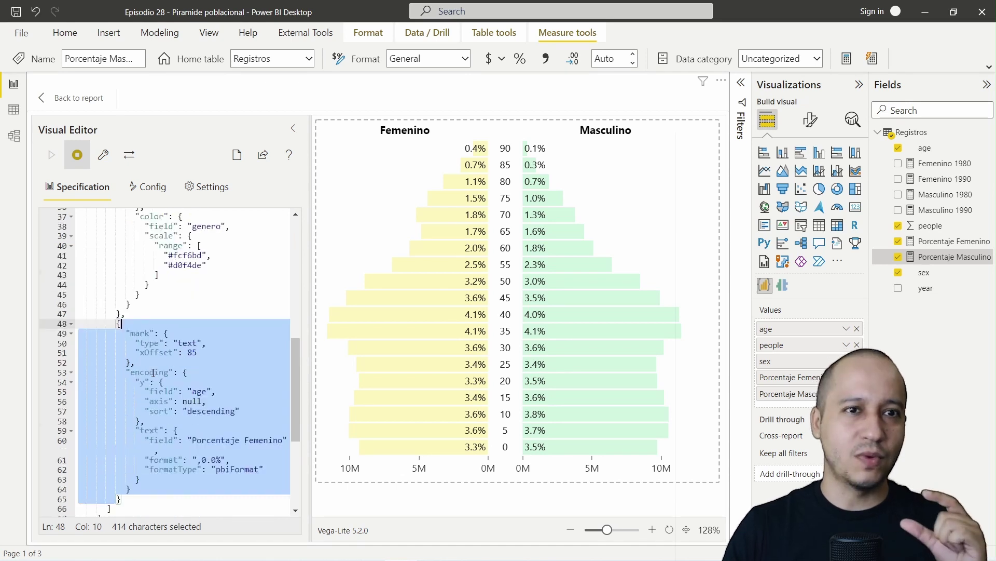
Collapse the first layer array, then highlight the central age text block and outline its column in the chart.
click(71, 265)
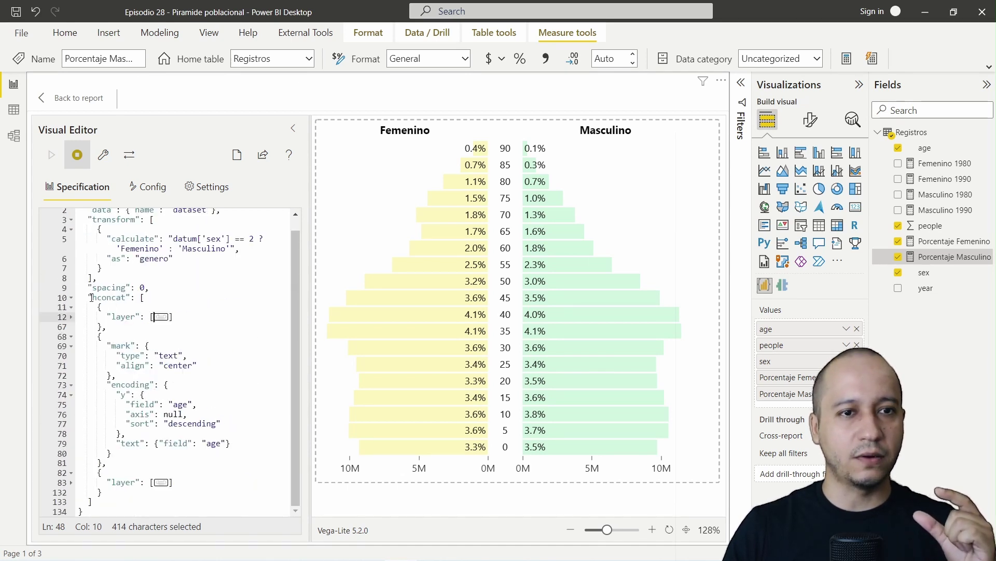
drag(174, 317, 62, 319)
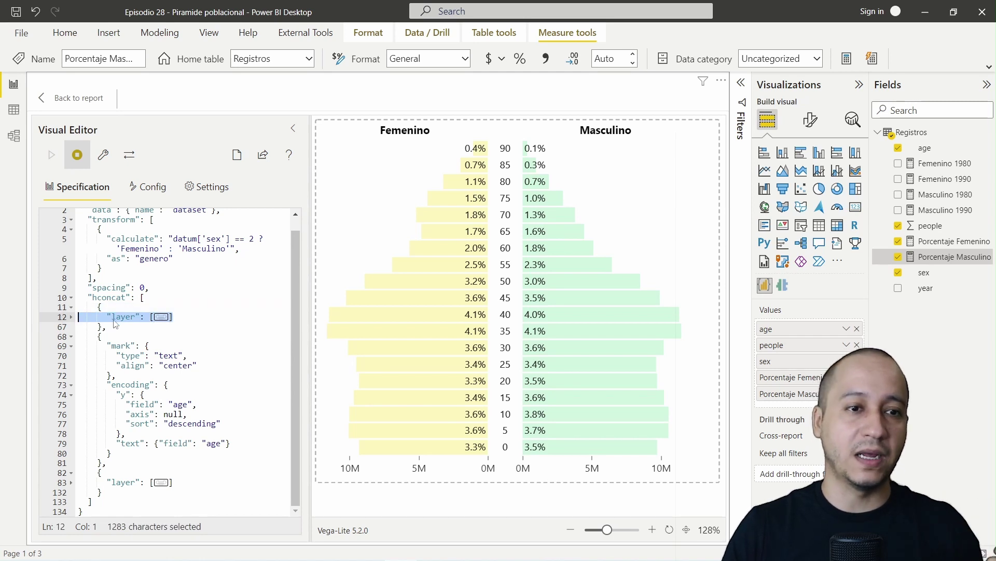
double_click(108, 338)
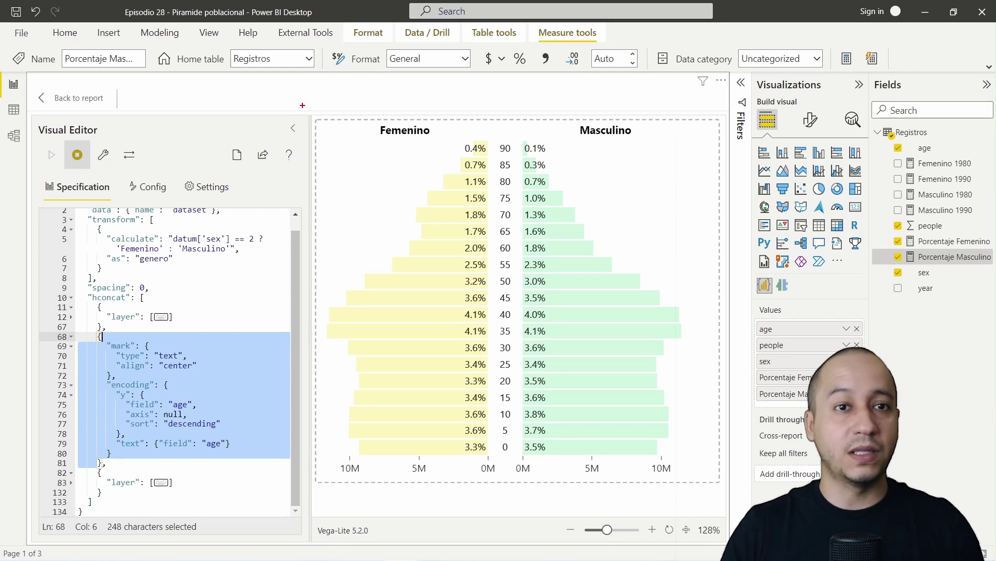
drag(487, 121, 521, 457)
Mark the age text block's type, alignment, y field, axis, sort and text field, and clear the annotations.
drag(192, 351, 245, 301)
drag(208, 361, 267, 317)
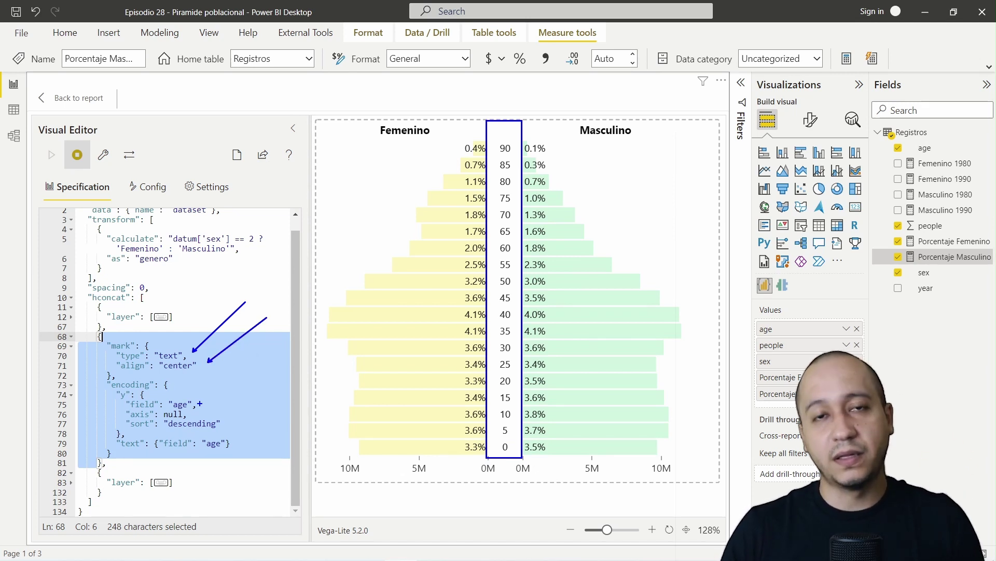
drag(204, 400, 265, 355)
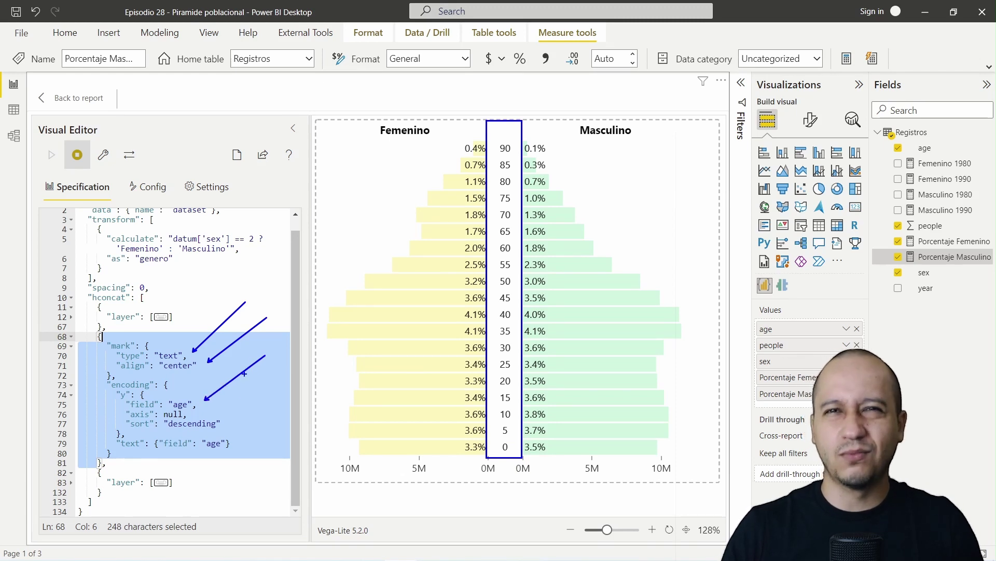
drag(205, 412, 276, 384)
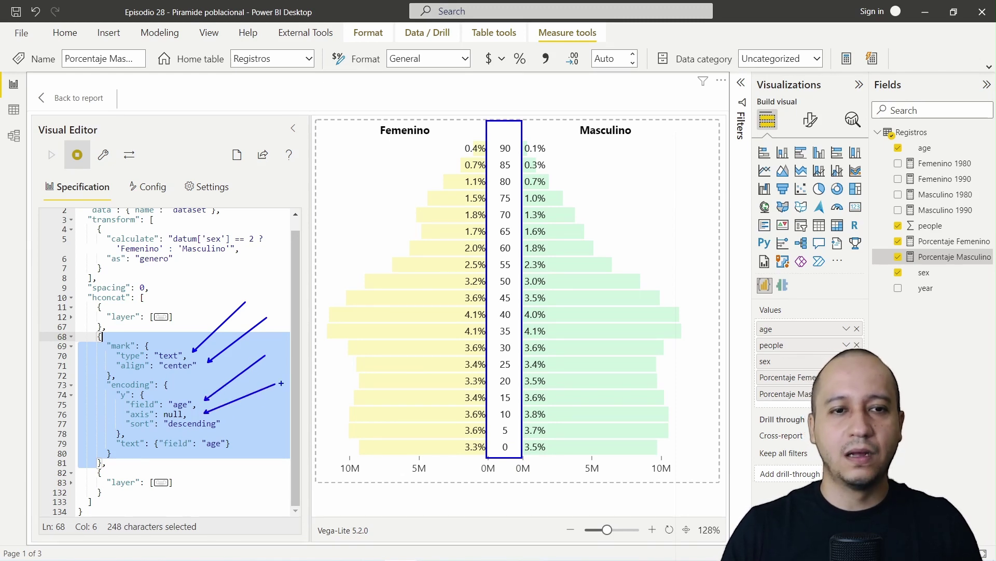
drag(228, 420, 289, 393)
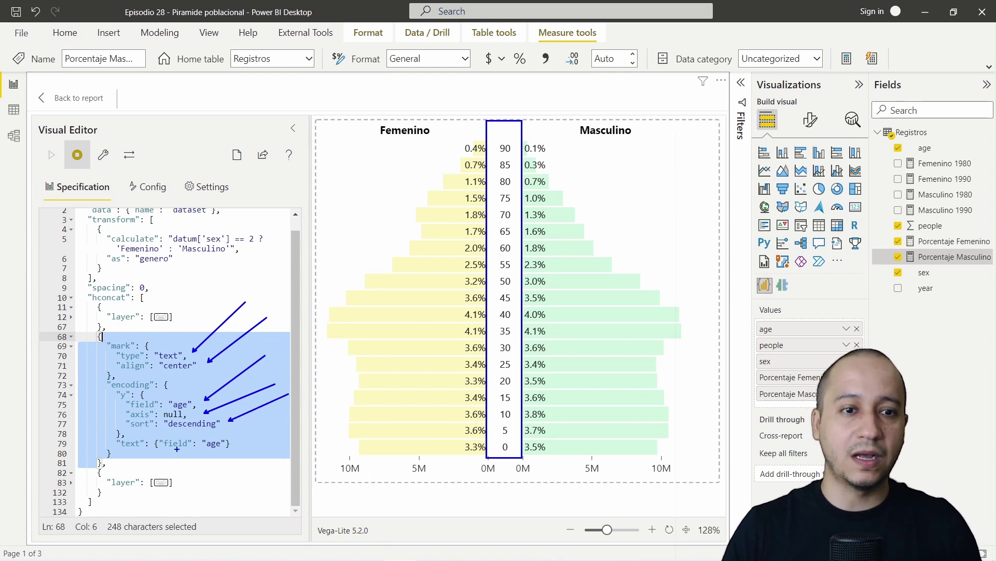
drag(231, 455, 197, 453)
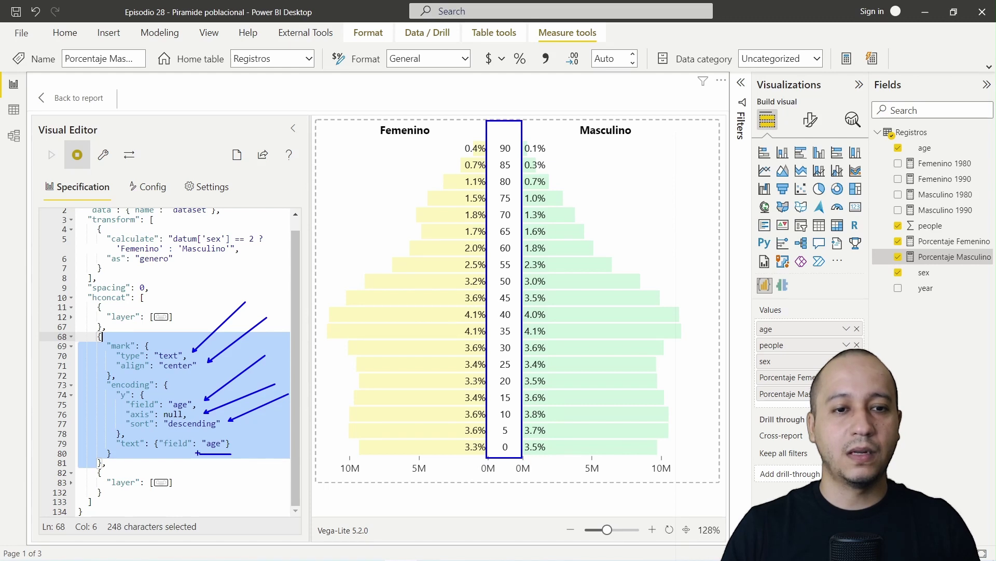
key(e)
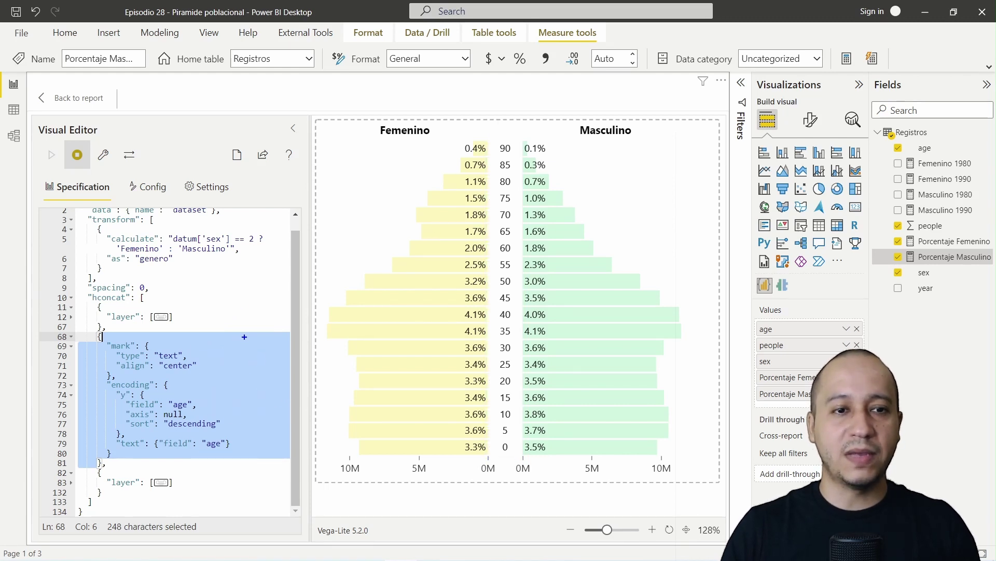
key(Escape)
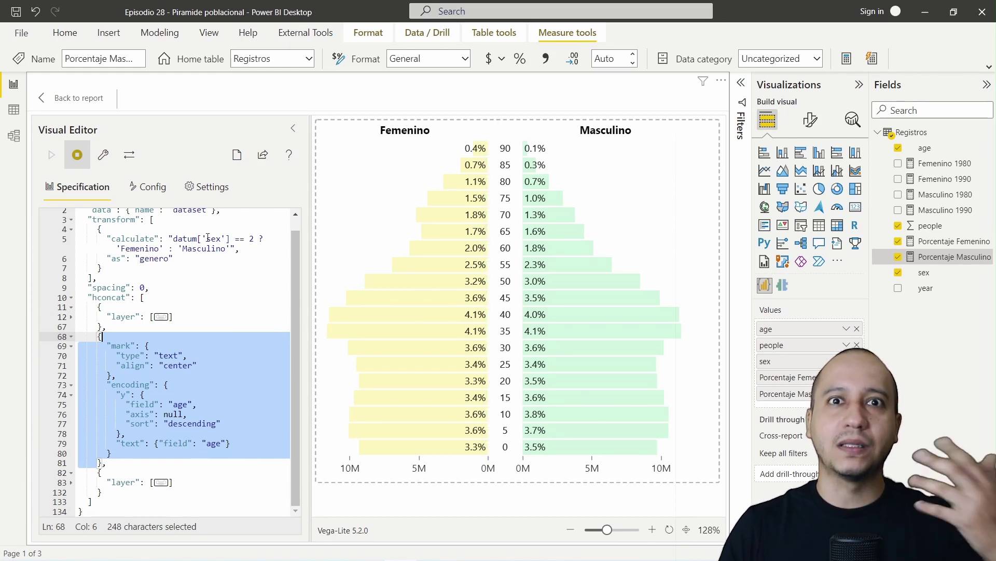
Expand the second layer array, highlight its filter transform, and outline the Masculino half of the chart.
click(136, 394)
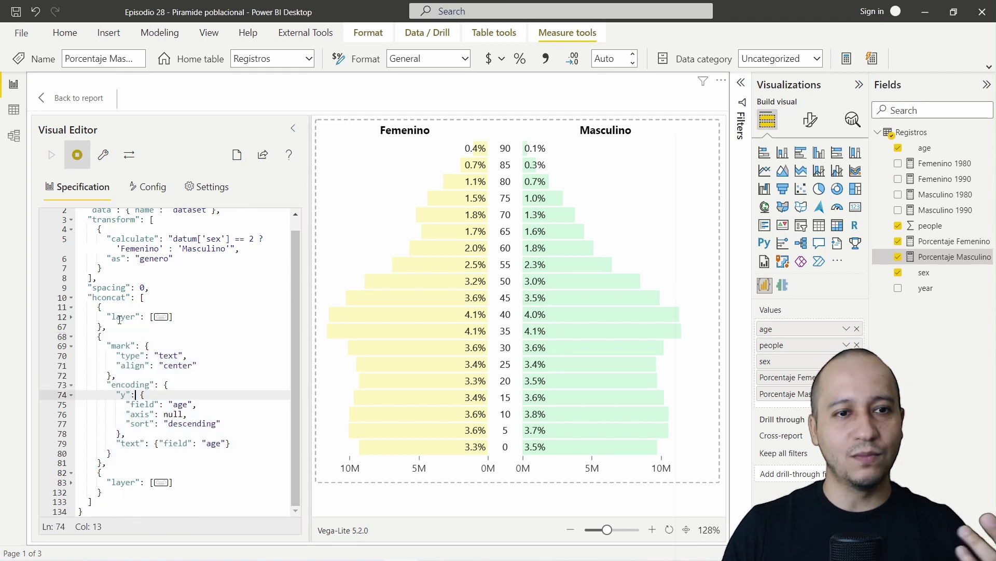
click(71, 482)
scroll(156, 415, down, 5)
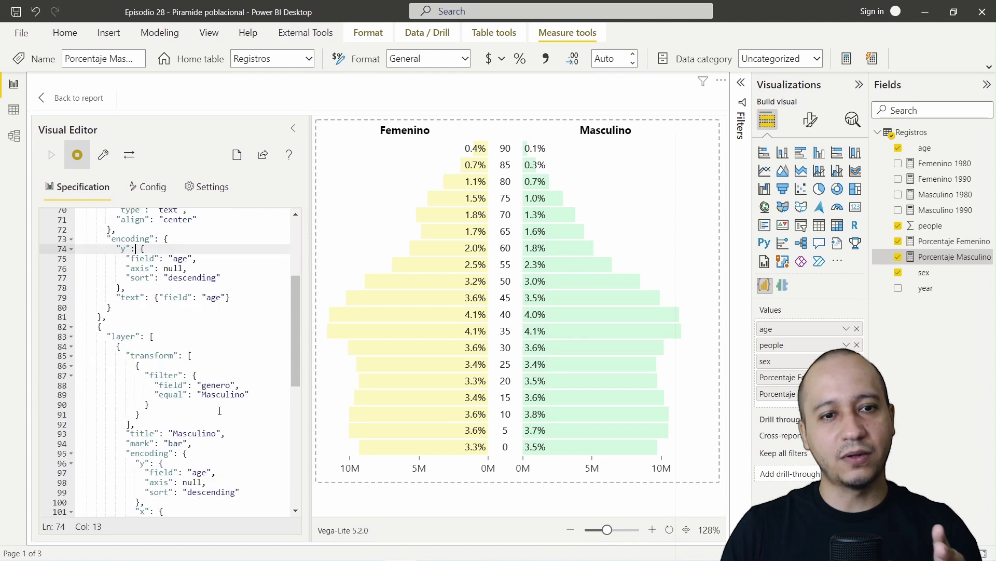
double_click(130, 424)
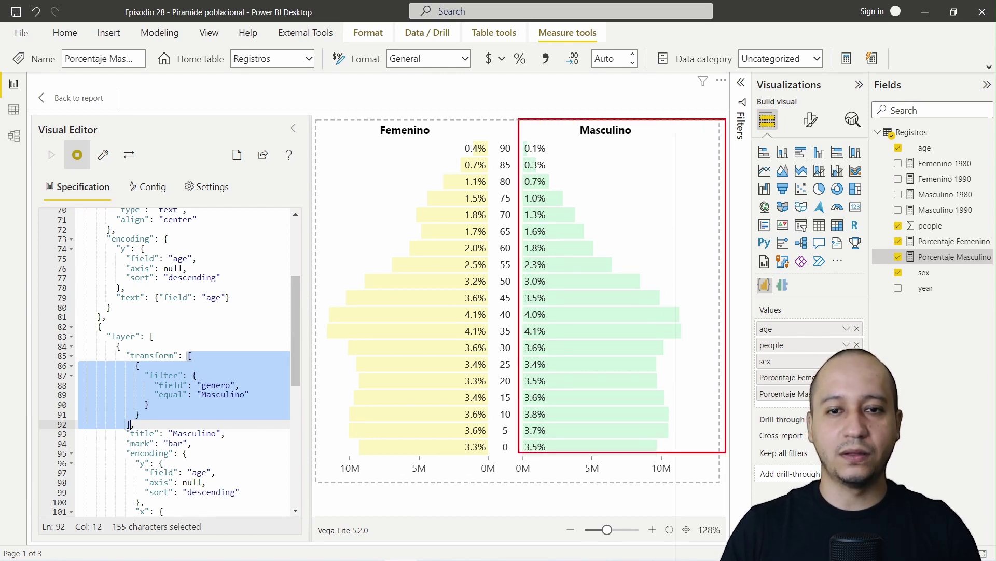
drag(578, 145, 642, 150)
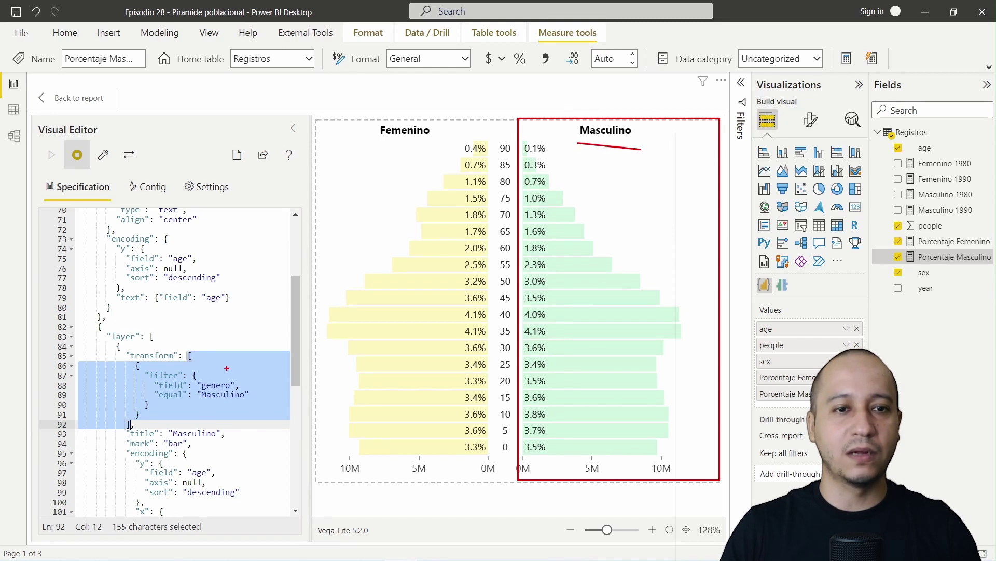
drag(240, 384, 302, 330)
key(Escape)
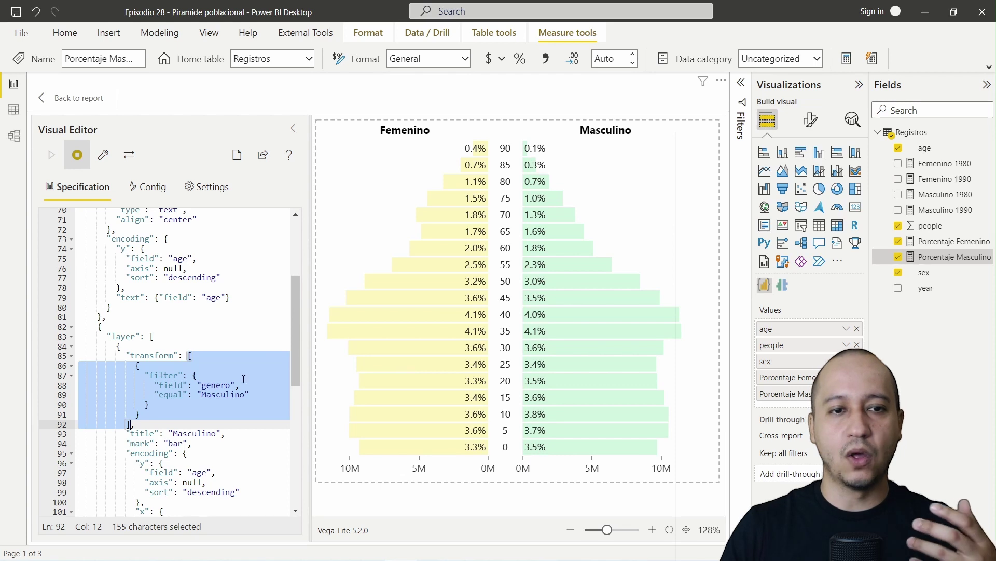
Point out the filter's genero field and its equal value Masculino in the second layer array.
double_click(220, 385)
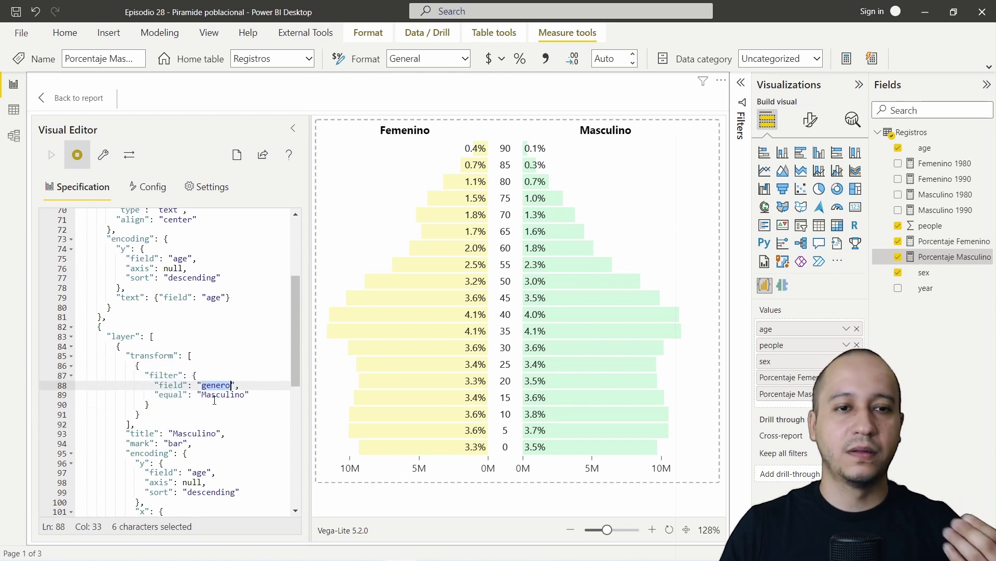
double_click(213, 396)
scroll(215, 399, down, 2)
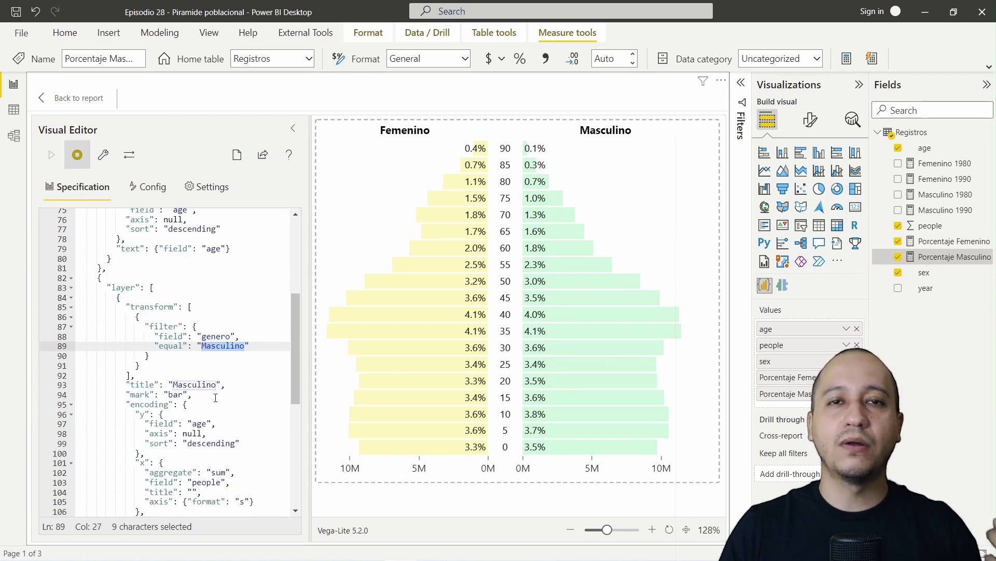
Review the Masculino layer's encodings and highlight its text mark's xOffset line.
scroll(215, 397, down, 3)
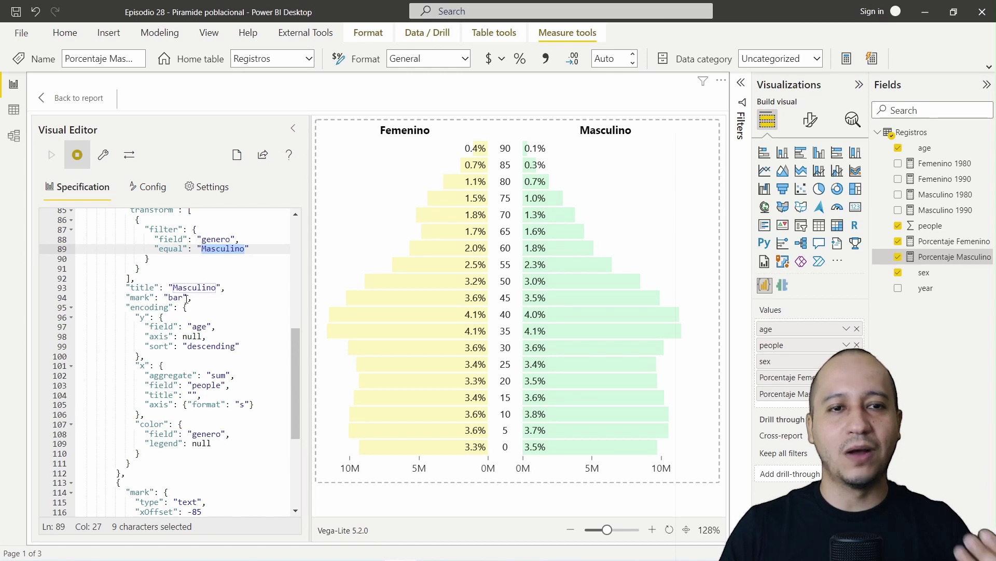
scroll(187, 298, down, 3)
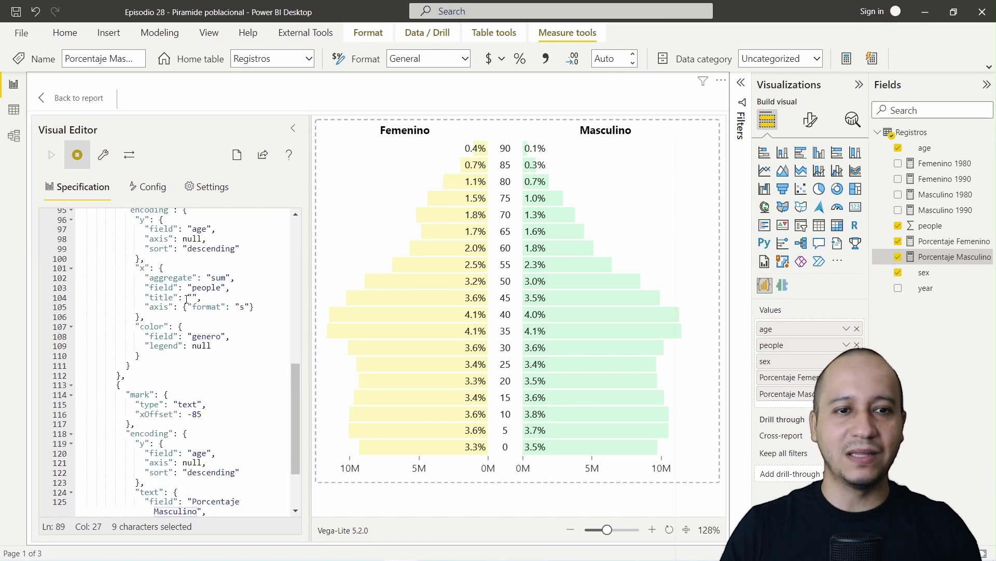
scroll(187, 299, down, 2)
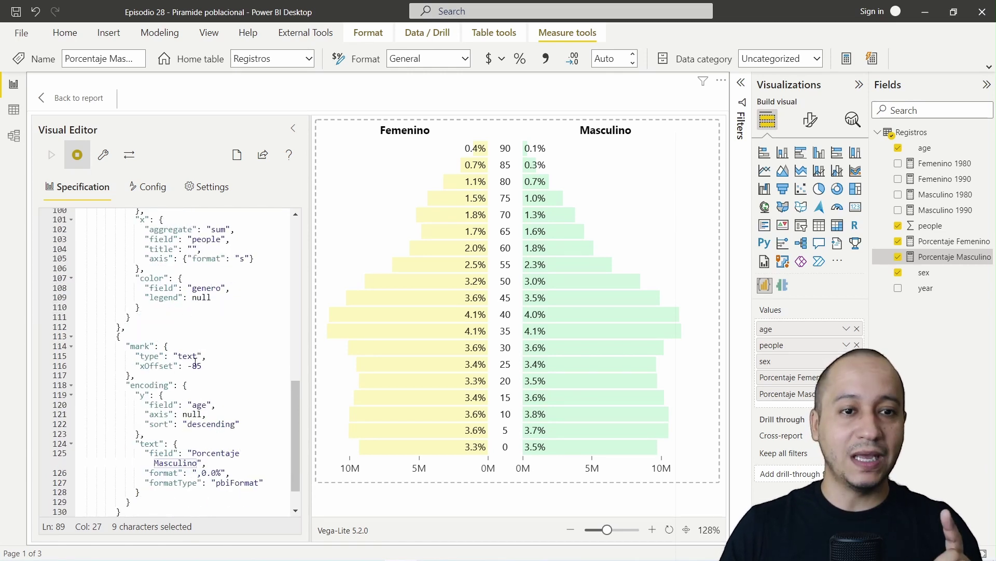
drag(202, 365, 140, 366)
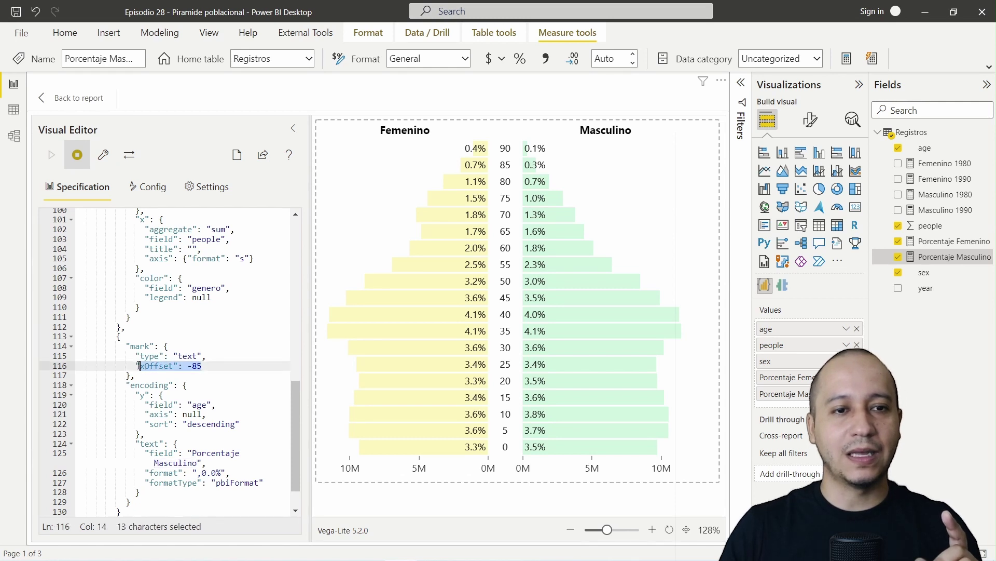
Expand the first layer array and set the Femenino text mark's xOffset to 0.
scroll(222, 362, up, 10)
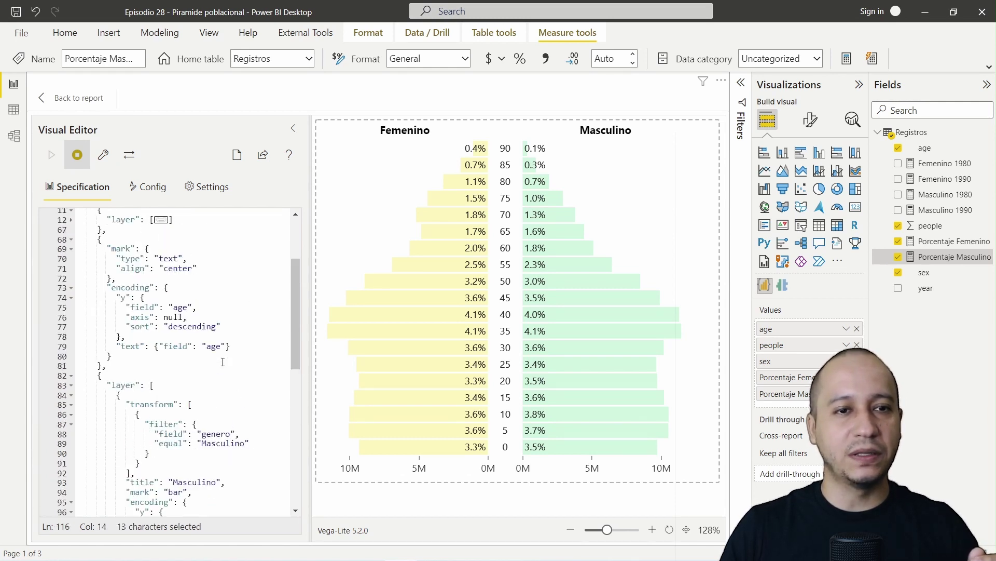
click(71, 219)
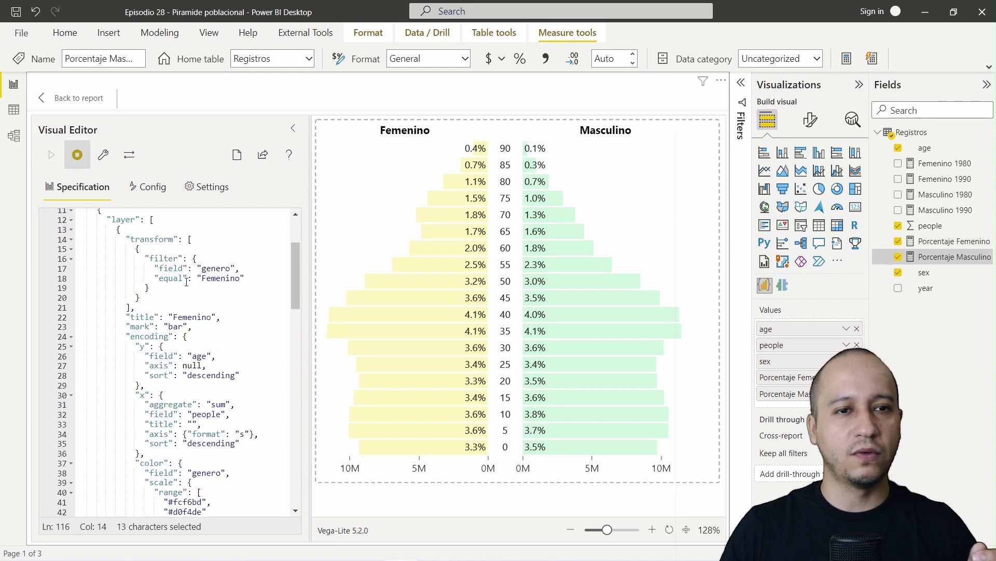
scroll(207, 315, down, 5)
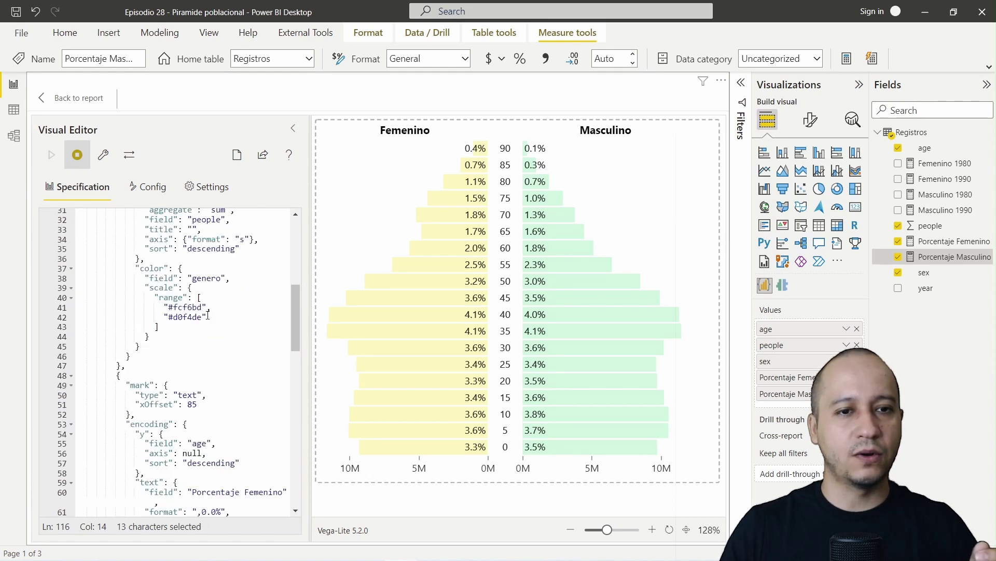
mouse_move(210, 310)
mouse_down()
mouse_move(136, 299)
mouse_move(190, 311)
mouse_up()
double_click(190, 307)
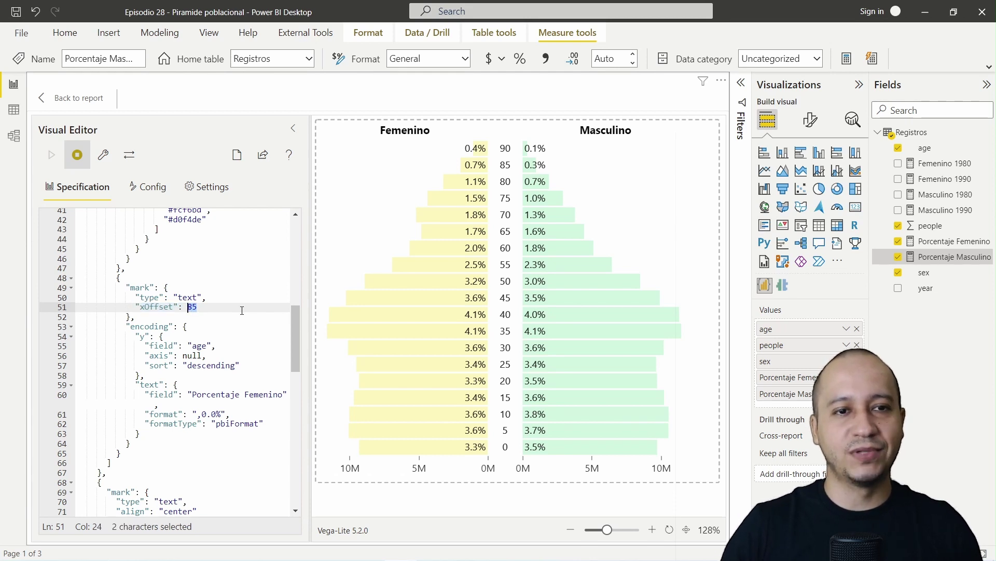
text(0)
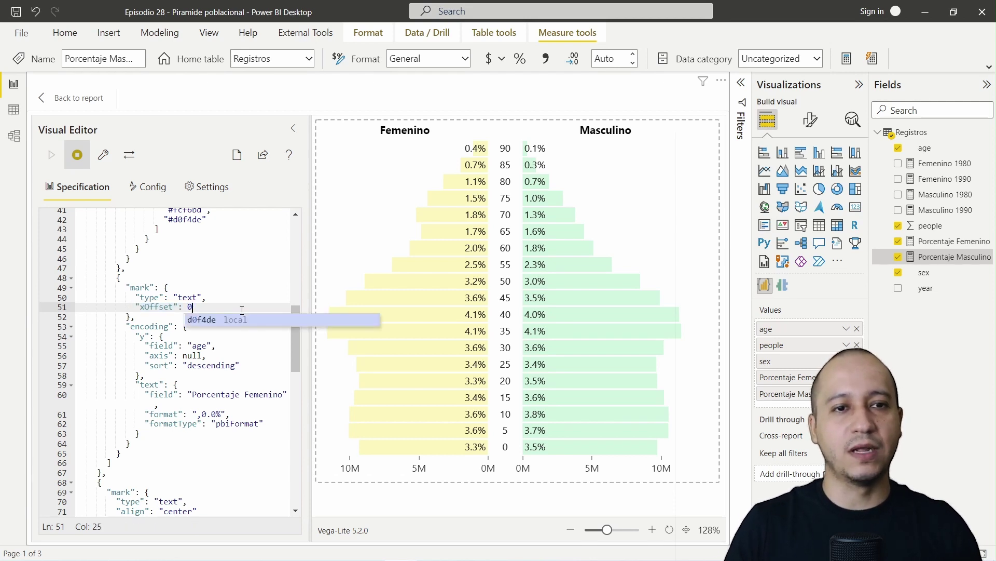
click(228, 288)
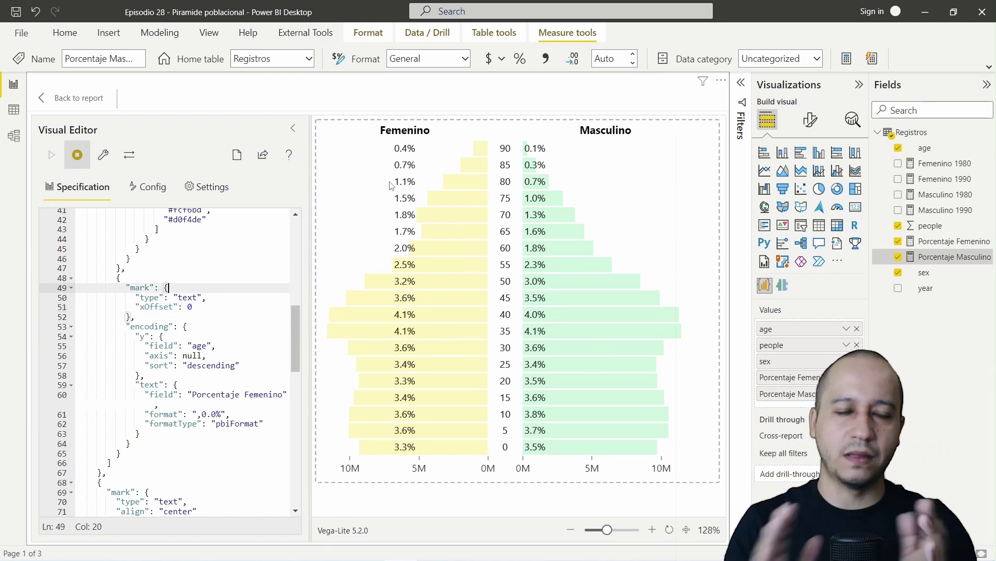
Restore the Femenino text mark's xOffset to 85.
double_click(192, 307)
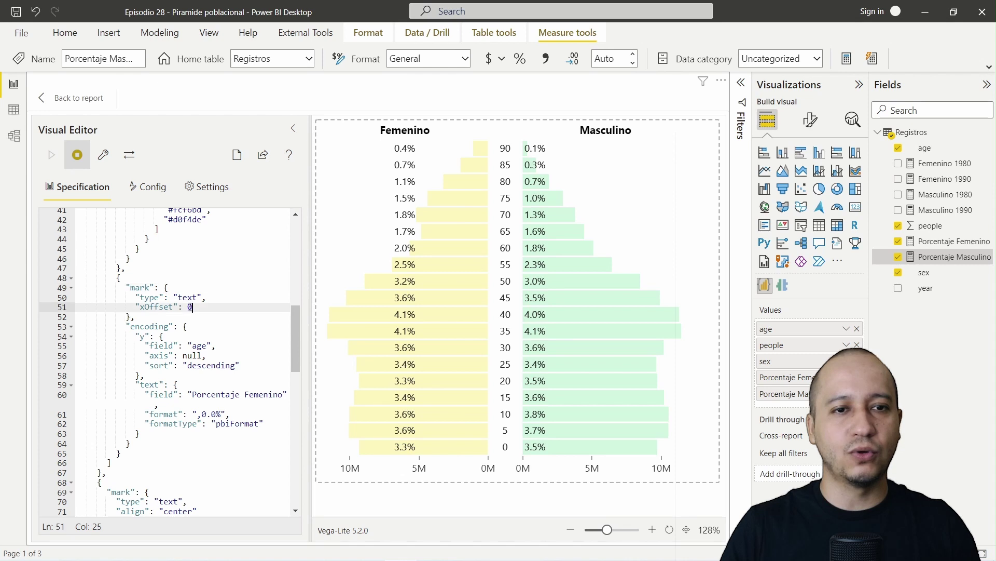
text(858)
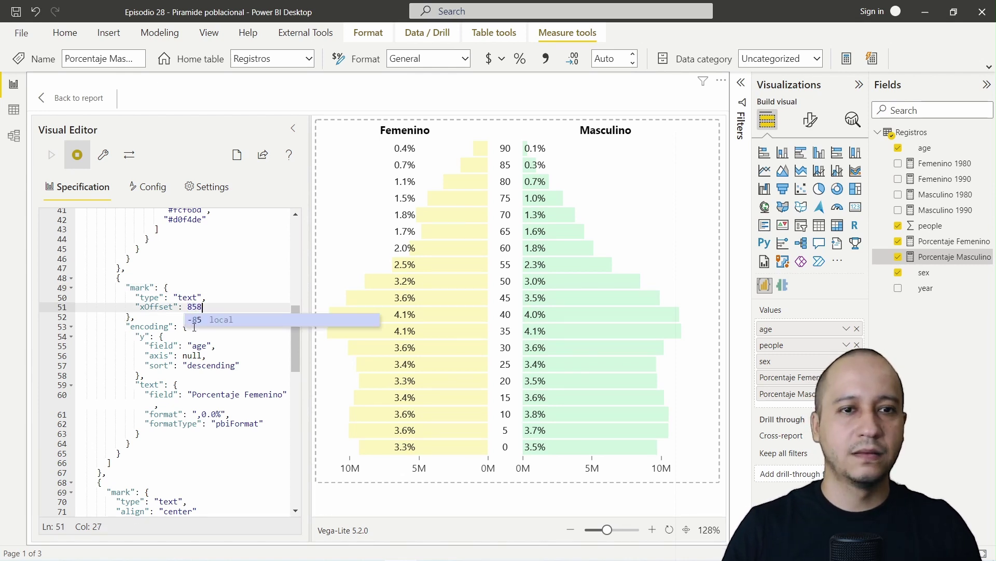
key(BackSpace)
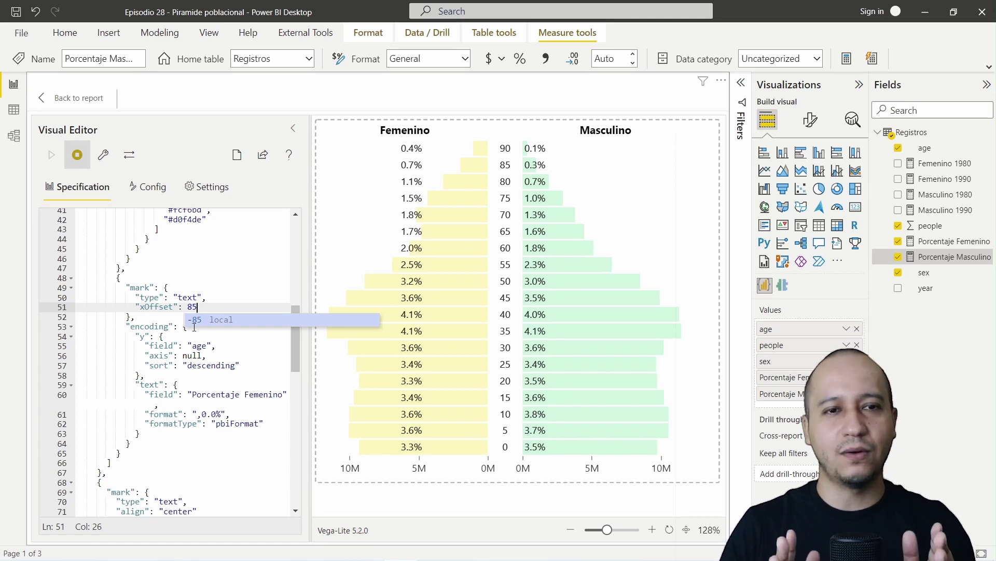
Highlight the Femenino text mark's xOffset value and compare it with the Masculino text mark's xOffset line.
click(193, 375)
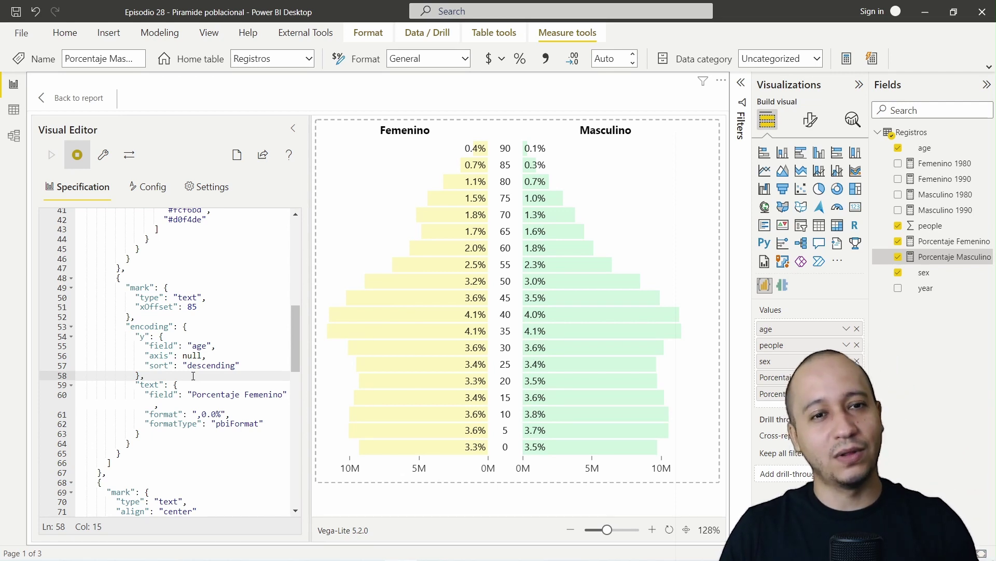
scroll(193, 374, up, 2)
double_click(192, 257)
scroll(211, 356, down, 8)
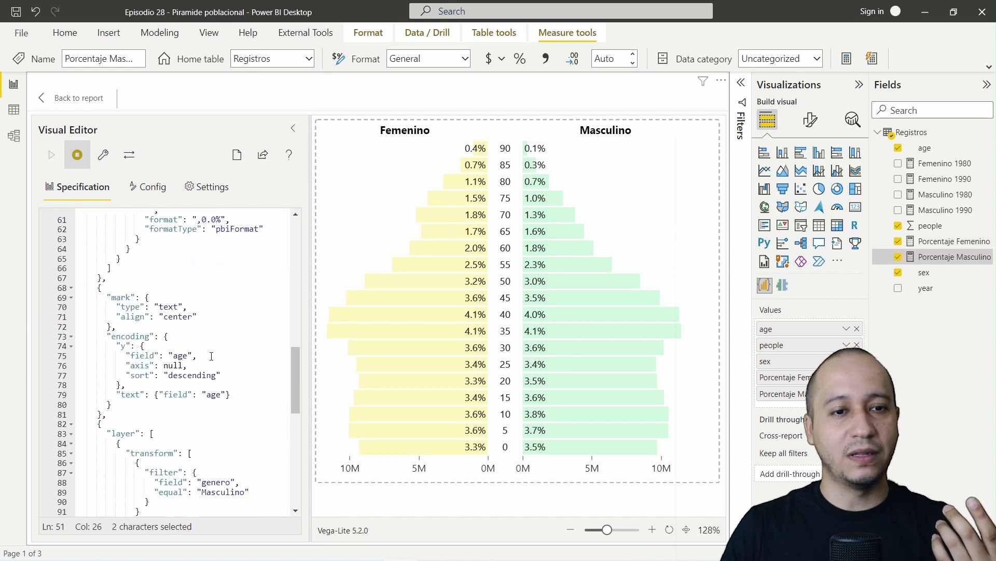
scroll(211, 356, down, 10)
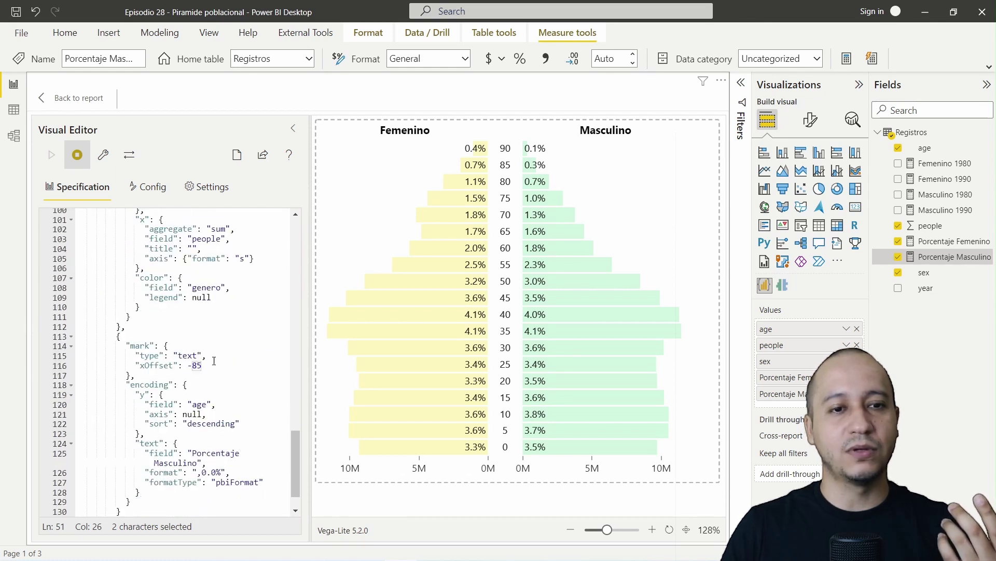
triple_click(210, 366)
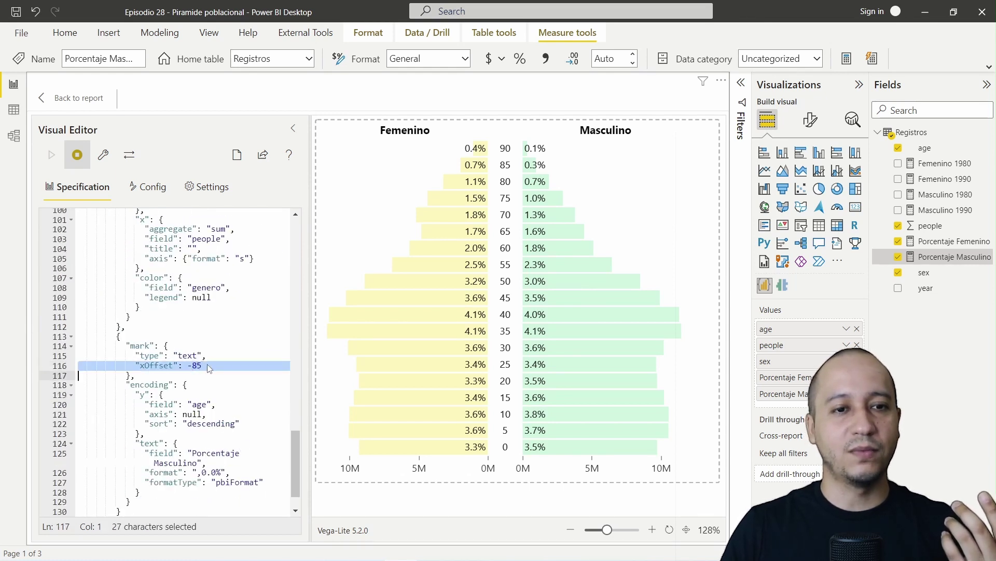
Set the Masculino text mark's xOffset to -0.
click(205, 366)
key(Return)
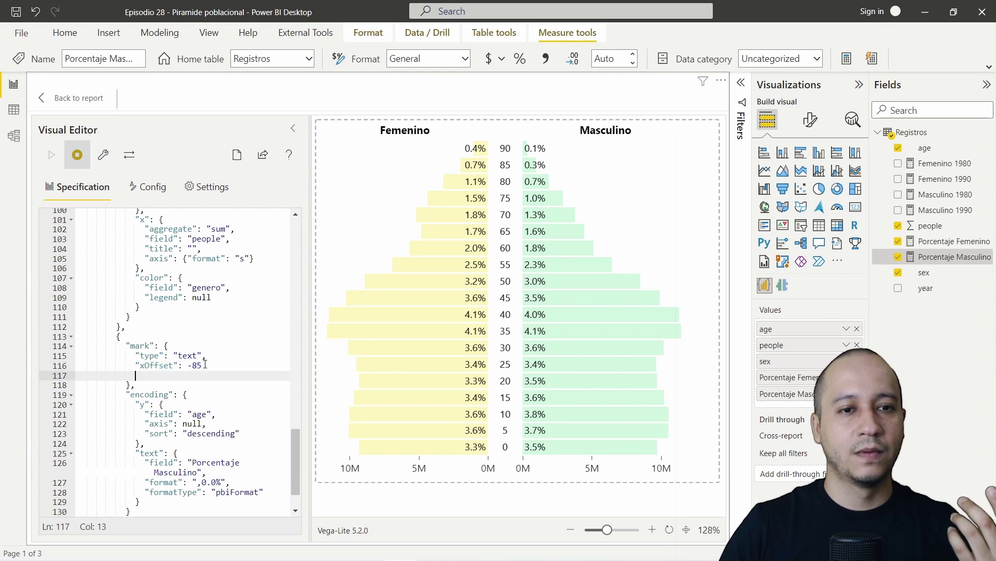
key(Return)
key(BackSpace)
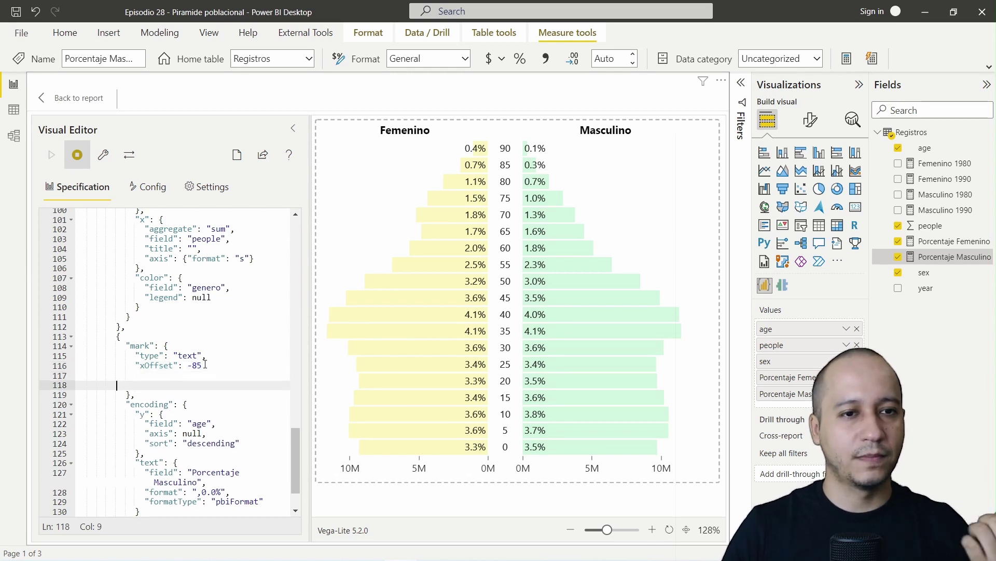
click(203, 365)
double_click(202, 366)
text(0)
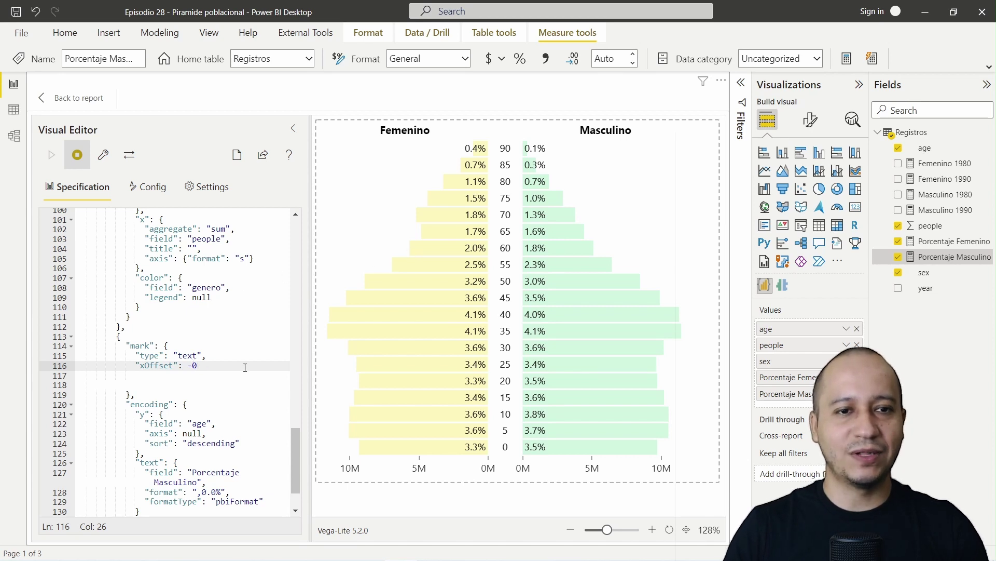
Restore the Masculino text mark's xOffset to -85 and reformat the JSON to remove the extra blank lines.
key(Left)
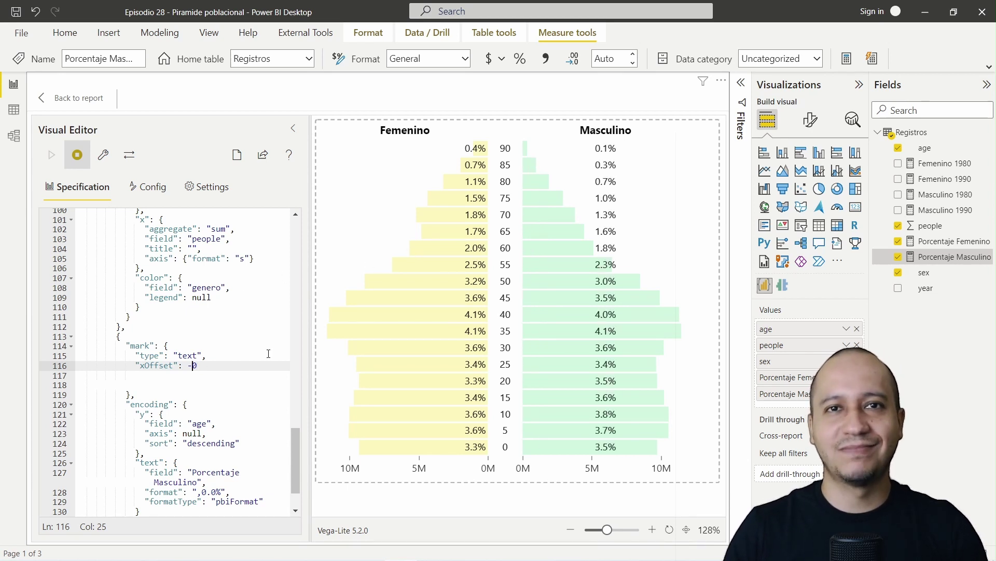
key(BackSpace)
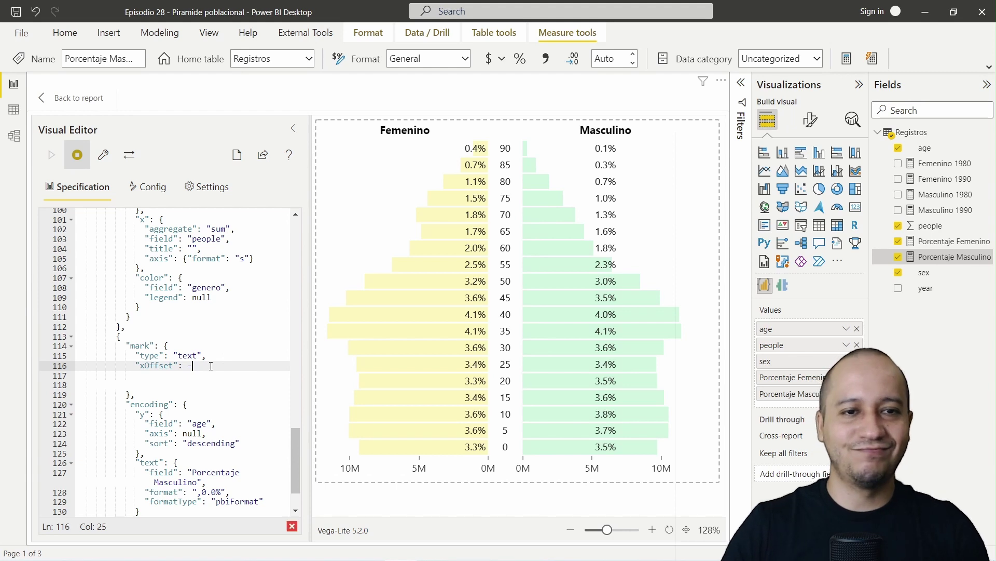
text(85)
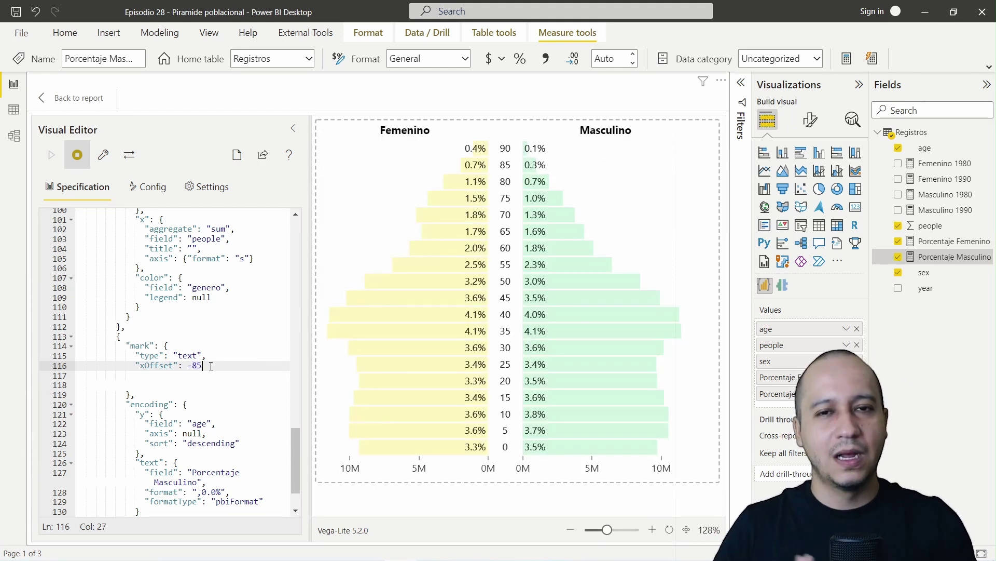
click(103, 155)
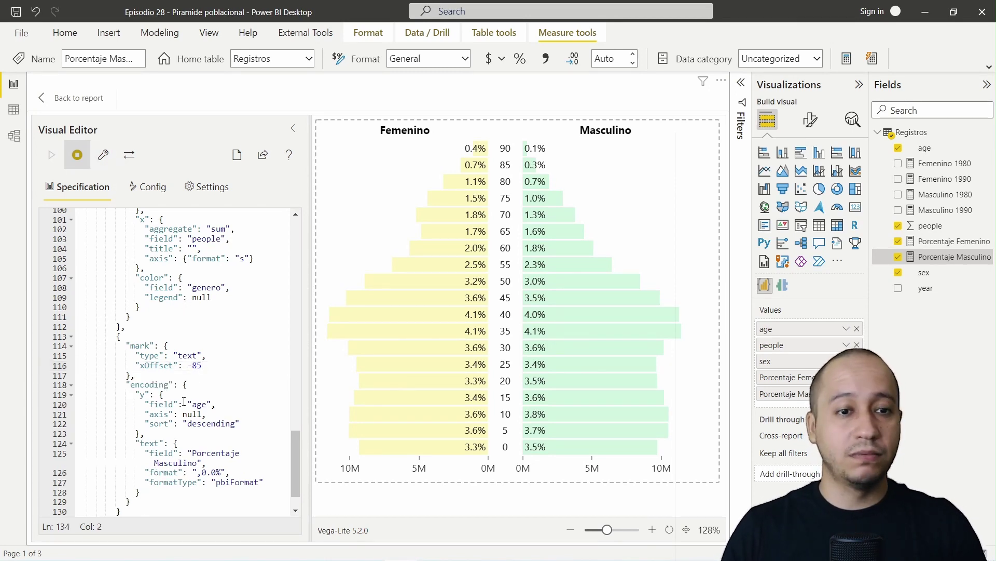
Point out the format ",0.0%" and the formatType pbiFormat in the Masculino text encoding.
scroll(197, 387, down, 2)
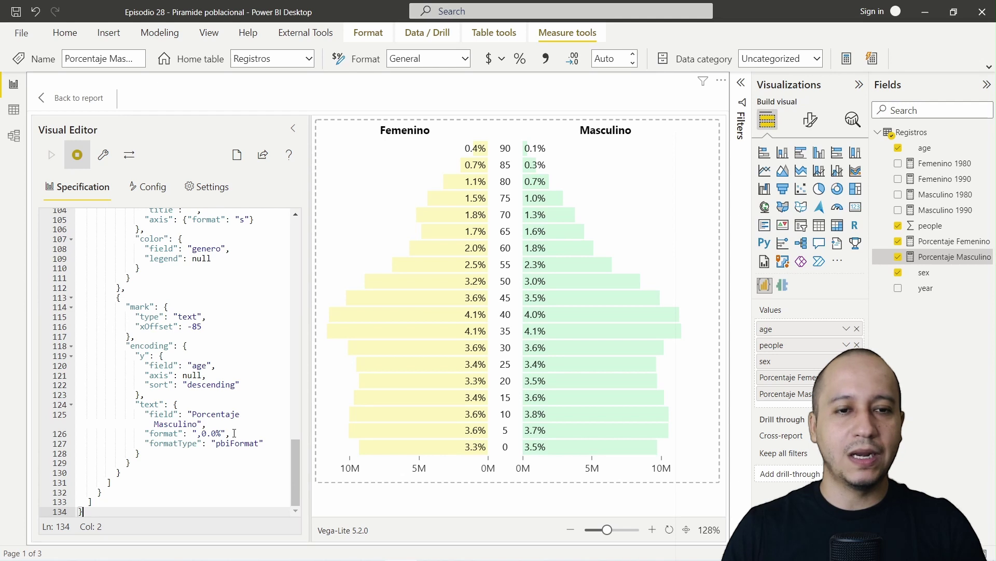
click(215, 433)
drag(222, 433, 184, 433)
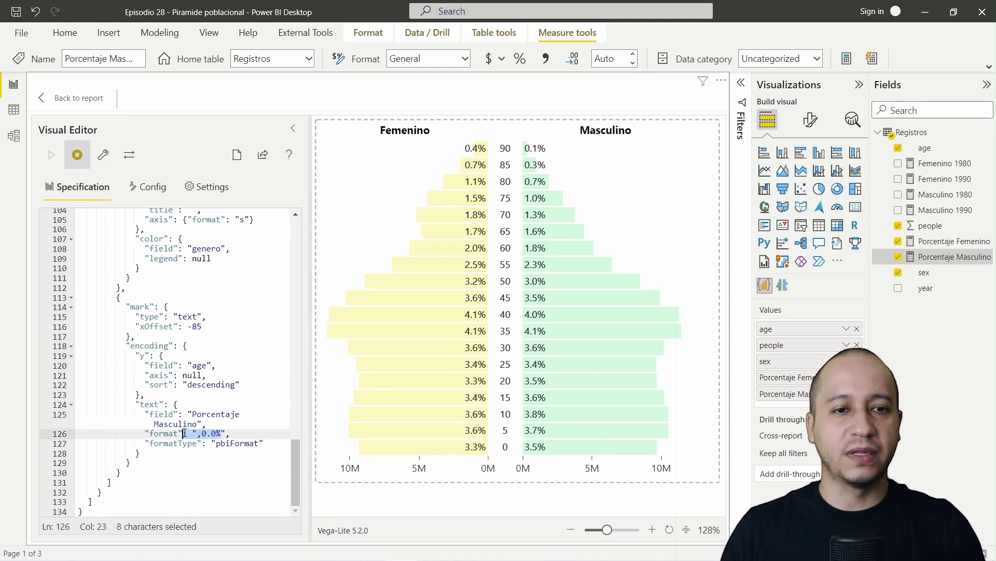
drag(264, 443, 231, 433)
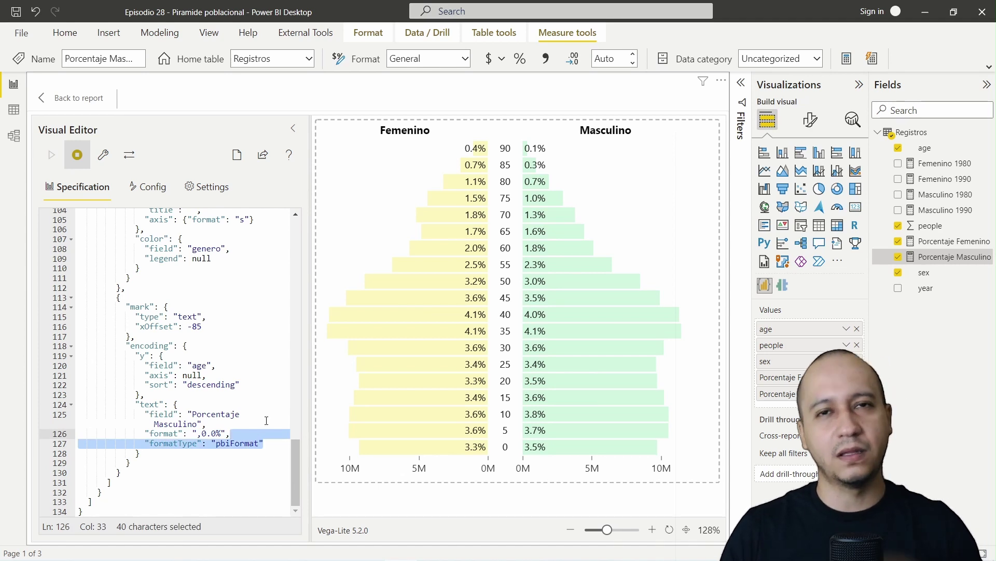
Review the visual's Config JSON and return to the report page.
click(154, 187)
scroll(193, 274, down, 4)
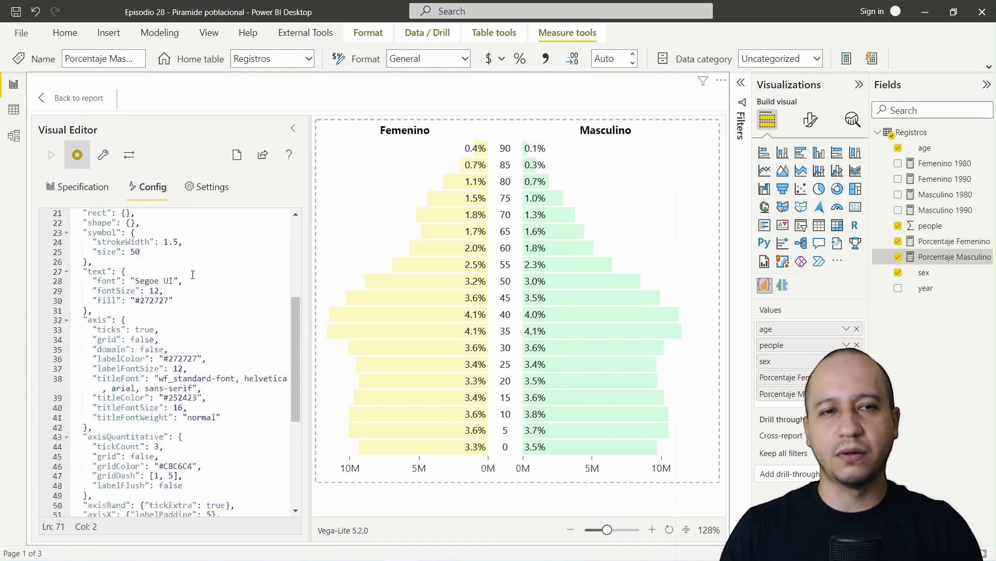
scroll(192, 274, up, 5)
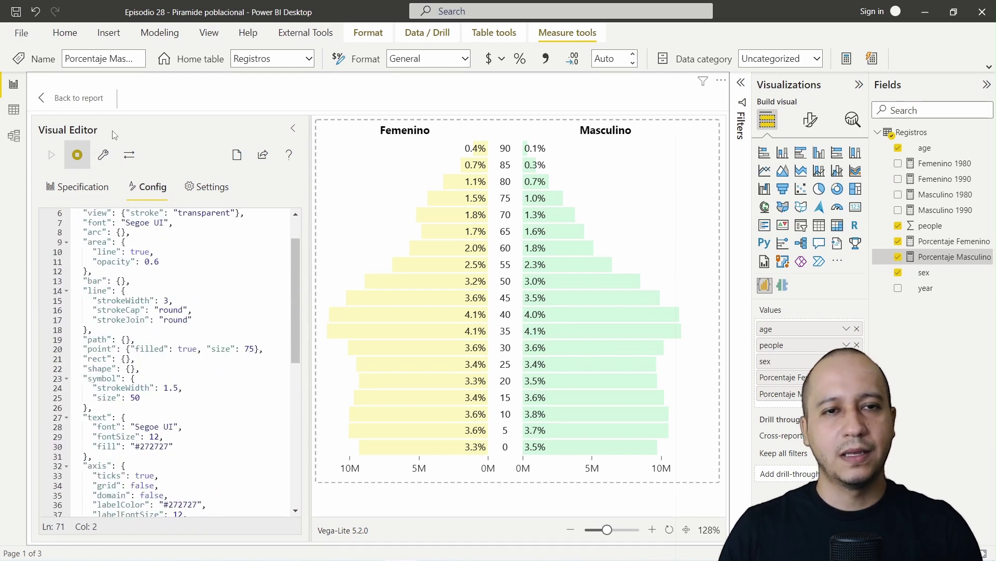
click(68, 98)
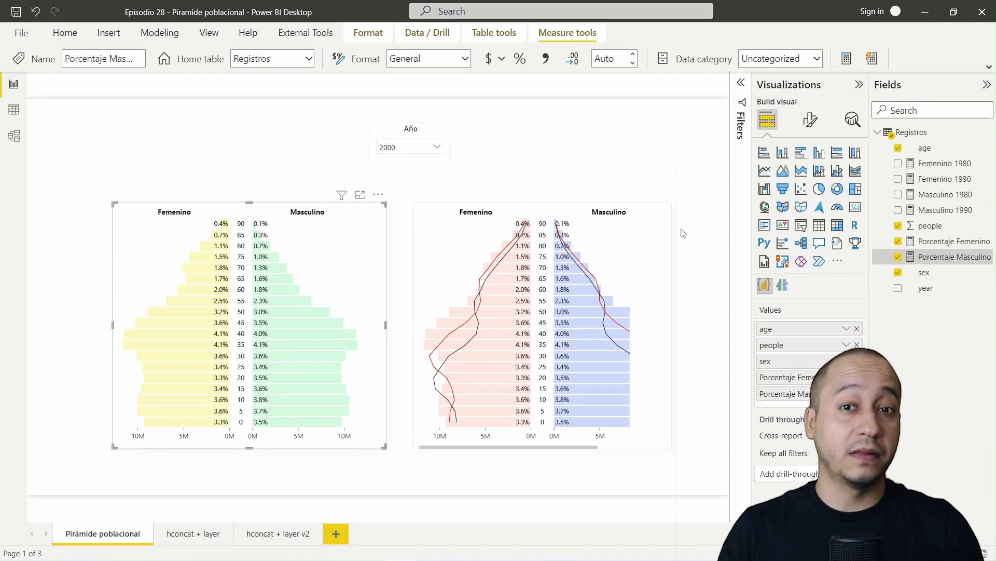
Examine the Femenino 1980 measure used by the pyramid with overlaid lines, highlighting its SUM expression, sex filter and year filter.
click(652, 208)
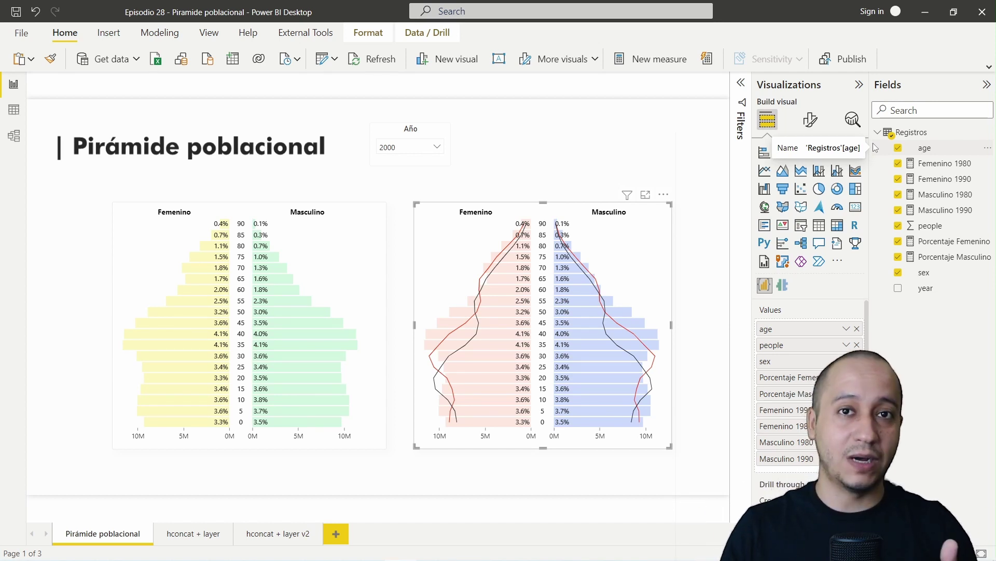
click(941, 168)
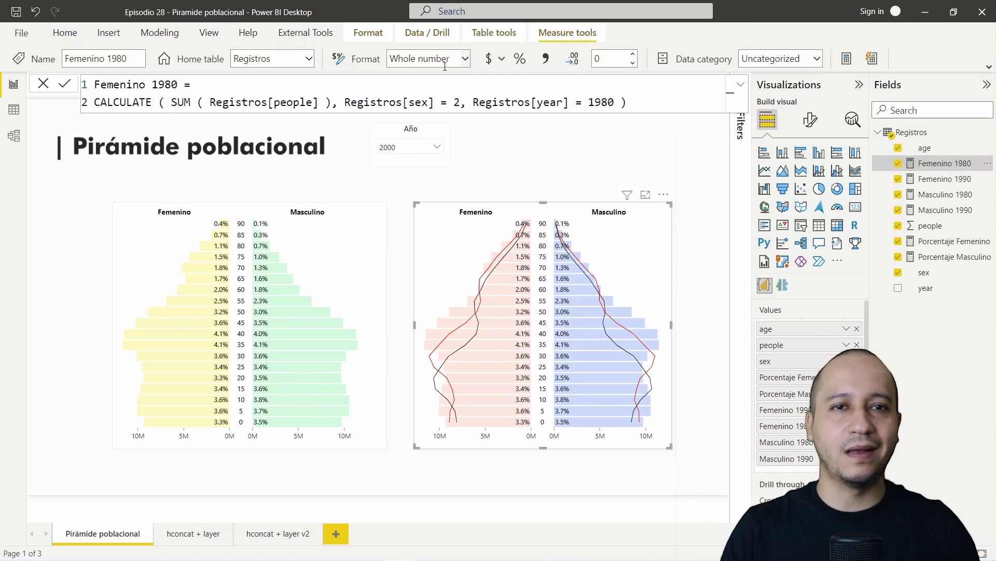
drag(420, 100, 420, 94)
click(419, 94)
double_click(180, 102)
shift+click(318, 101)
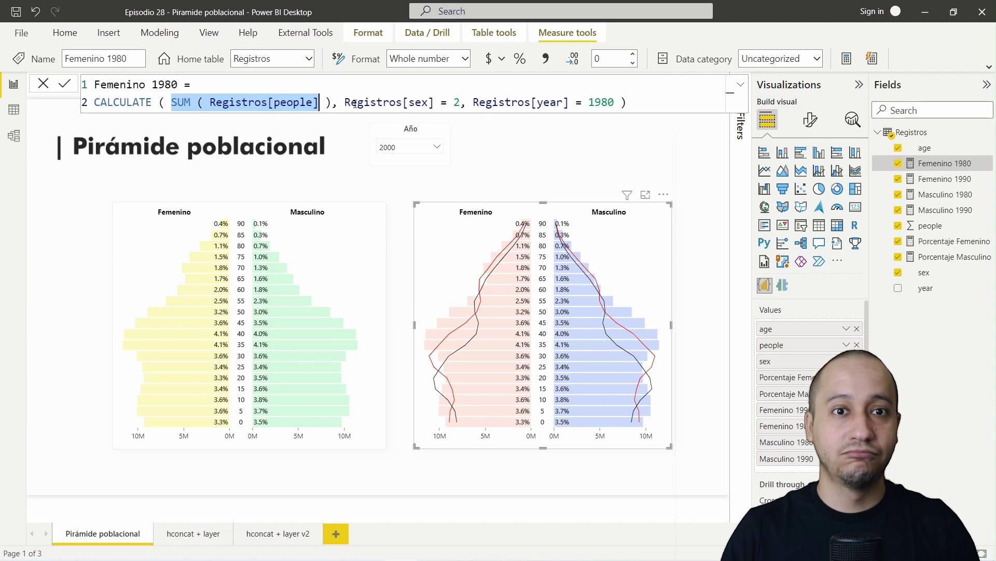
double_click(457, 102)
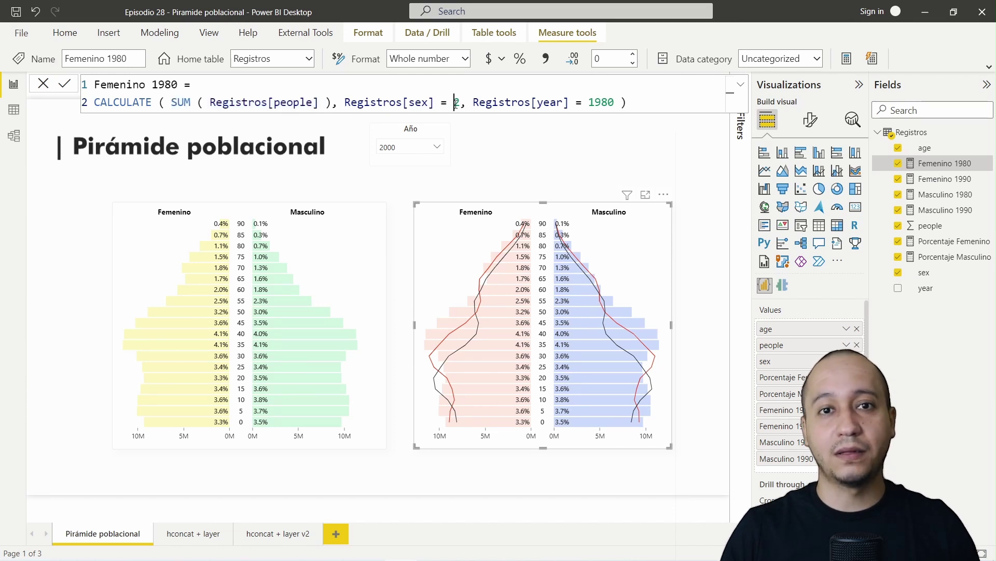
double_click(601, 102)
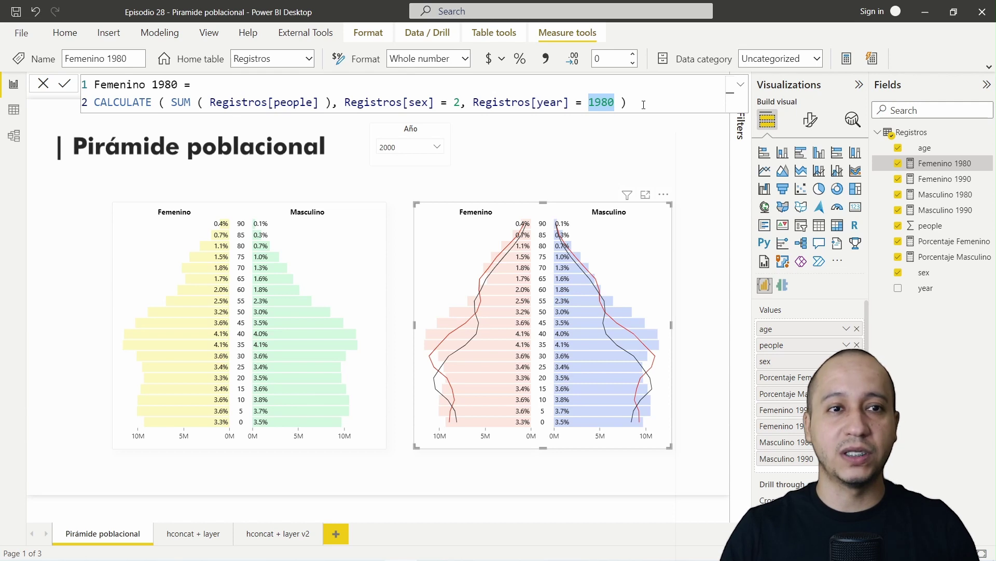
click(645, 99)
Examine the Femenino 1990 measure's formula, highlighting its year value, and close the formula.
click(932, 182)
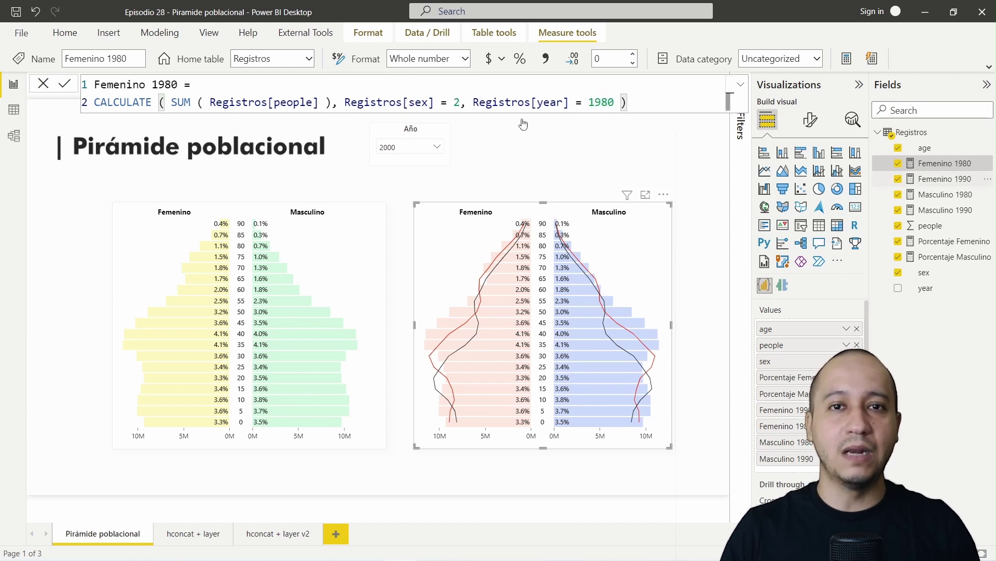
double_click(587, 103)
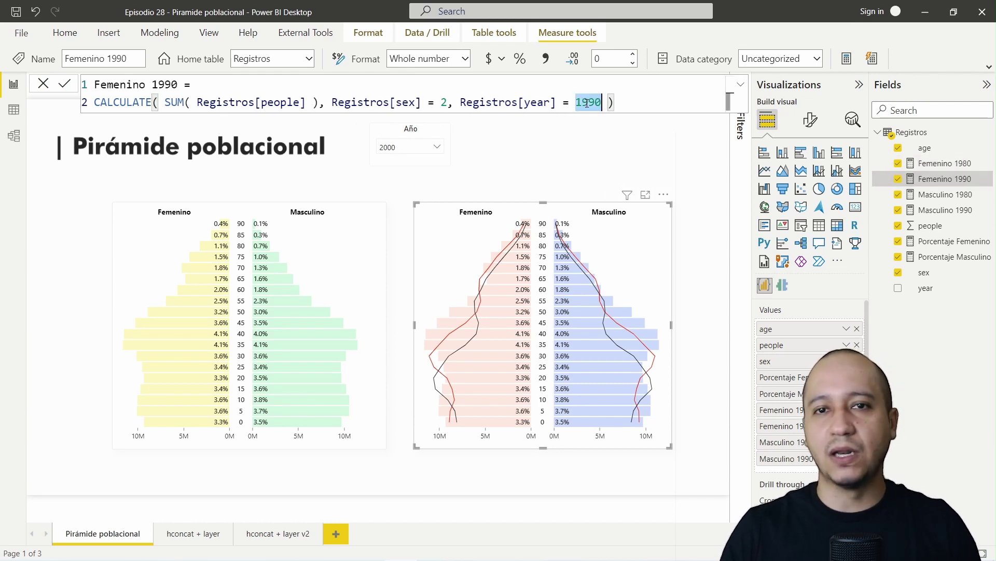
click(630, 101)
click(642, 162)
click(649, 174)
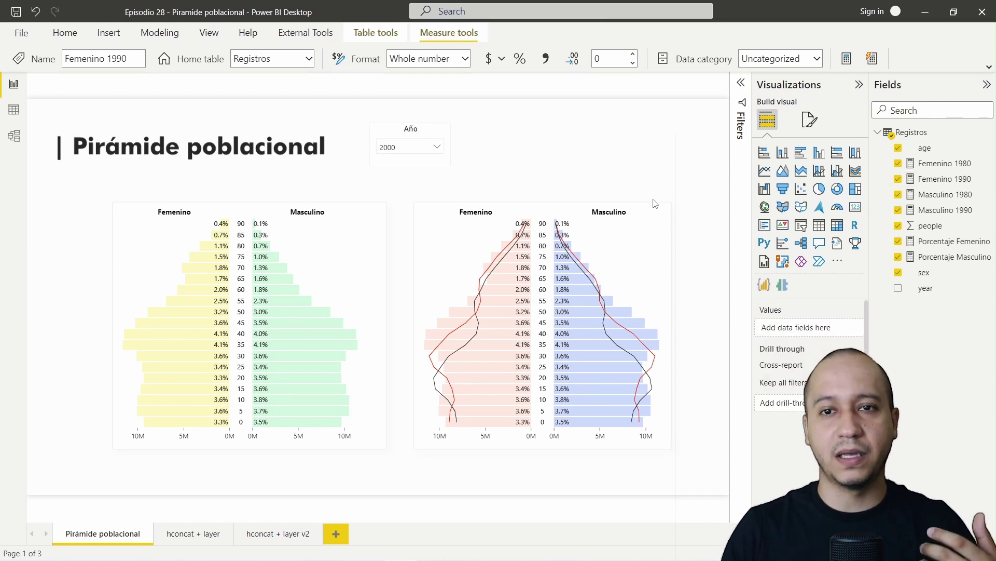
Open the pyramid with overlaid lines in the visual editor, with its preview fitted to the pane and automatic apply enabled.
click(664, 207)
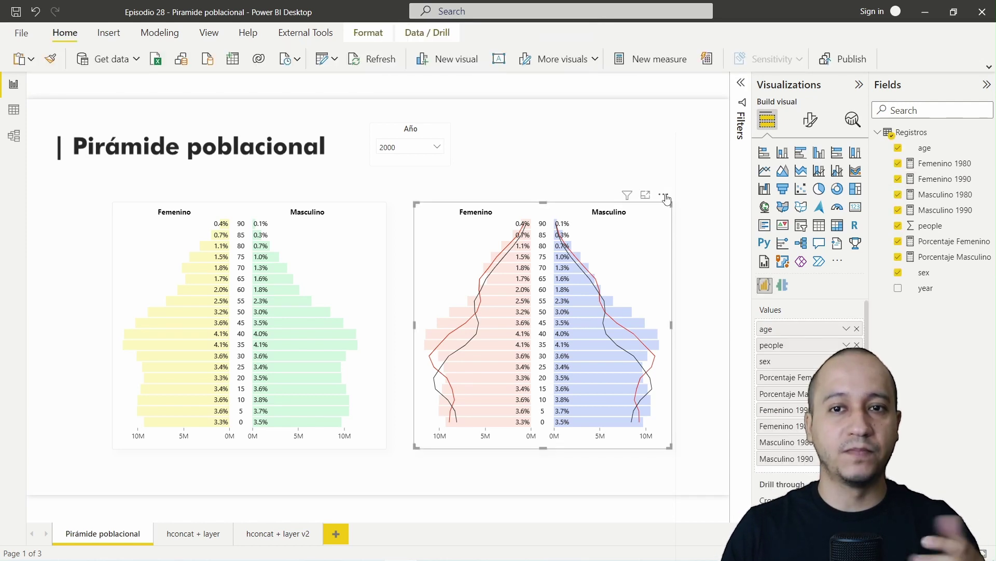
click(664, 196)
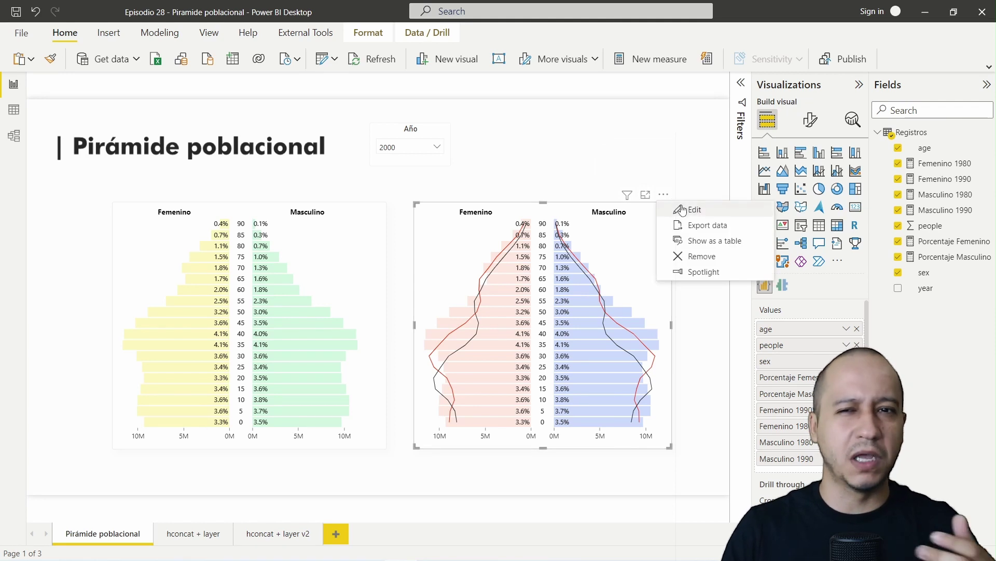
click(679, 208)
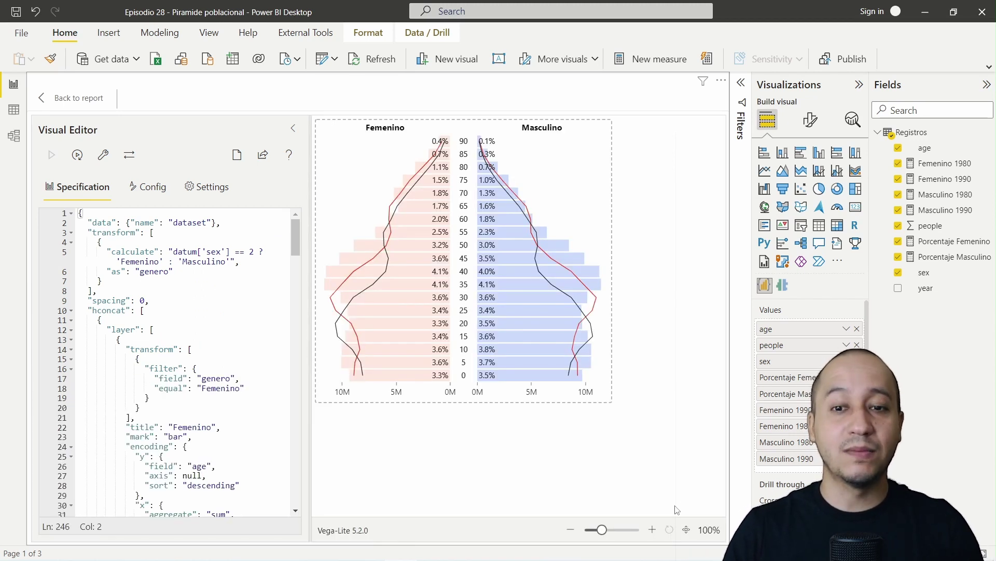
click(687, 529)
click(81, 158)
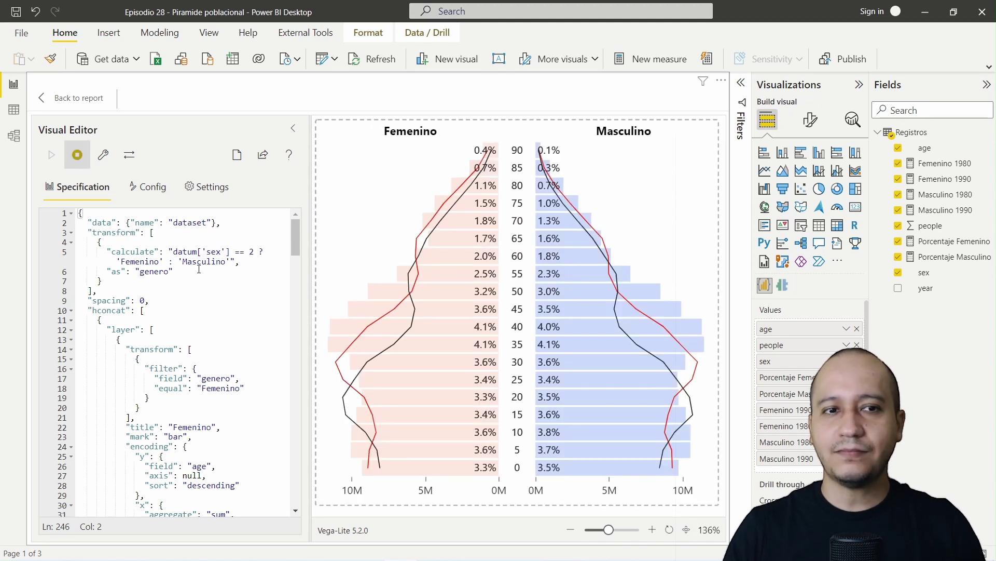
Highlight the contents of the hconcat array, then collapse and expand it again.
double_click(151, 310)
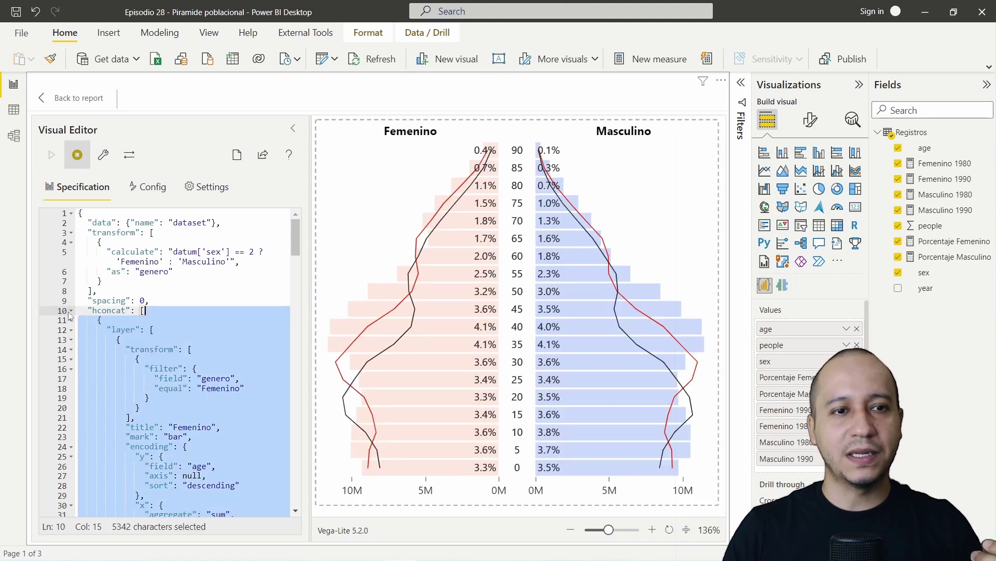
click(72, 311)
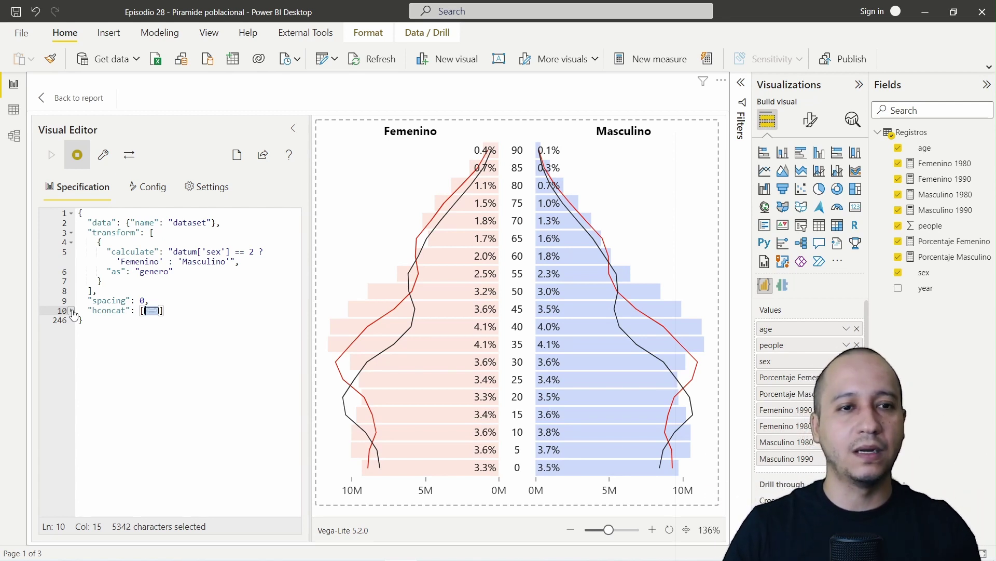
click(72, 311)
Collapse both layer arrays inside hconcat and highlight the age text block between them.
click(90, 329)
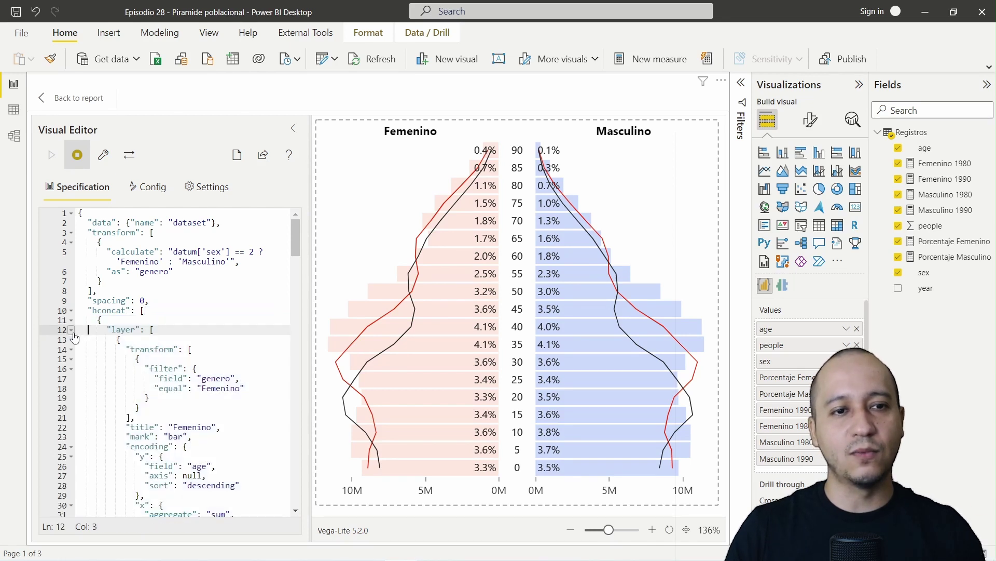
click(71, 329)
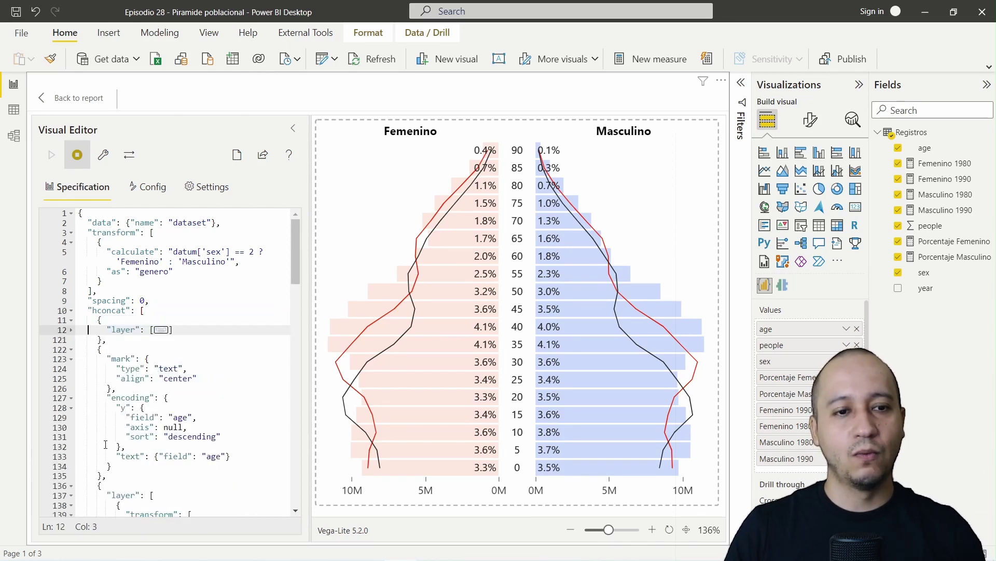
double_click(102, 476)
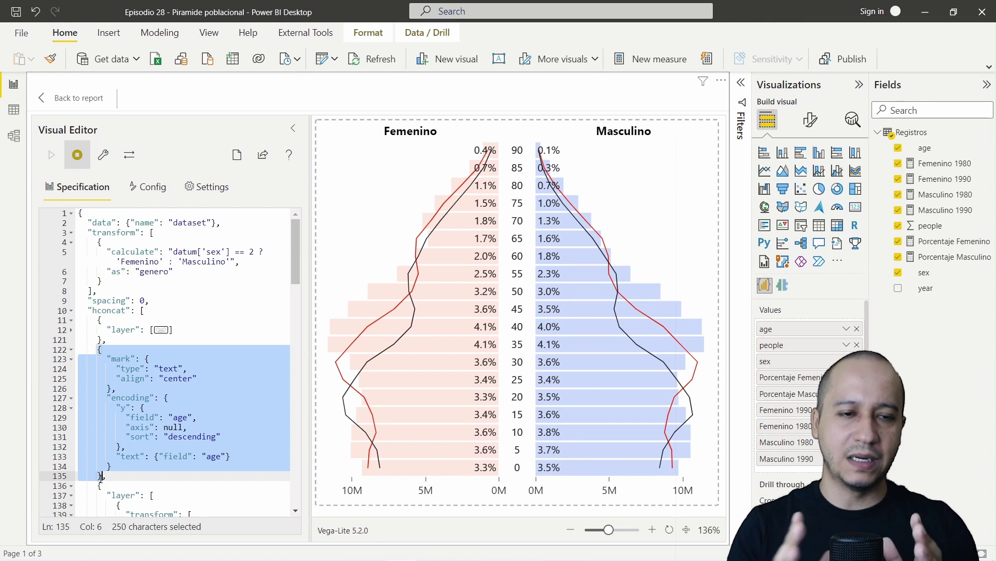
click(72, 496)
scroll(156, 363, down, 1)
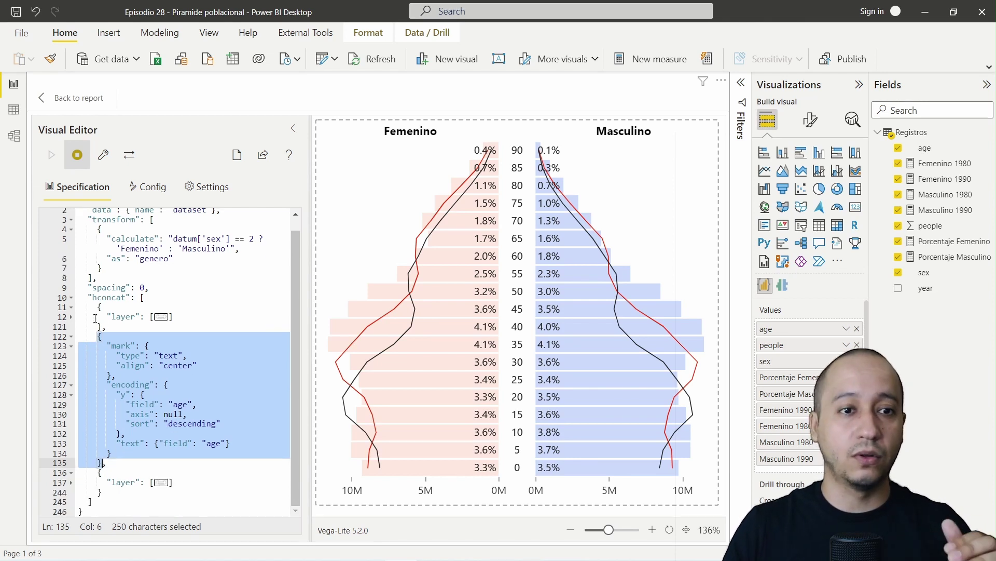
Mark the two collapsed layer blocks inside hconcat and the Femenino and Masculino charts they correspond to.
click(197, 317)
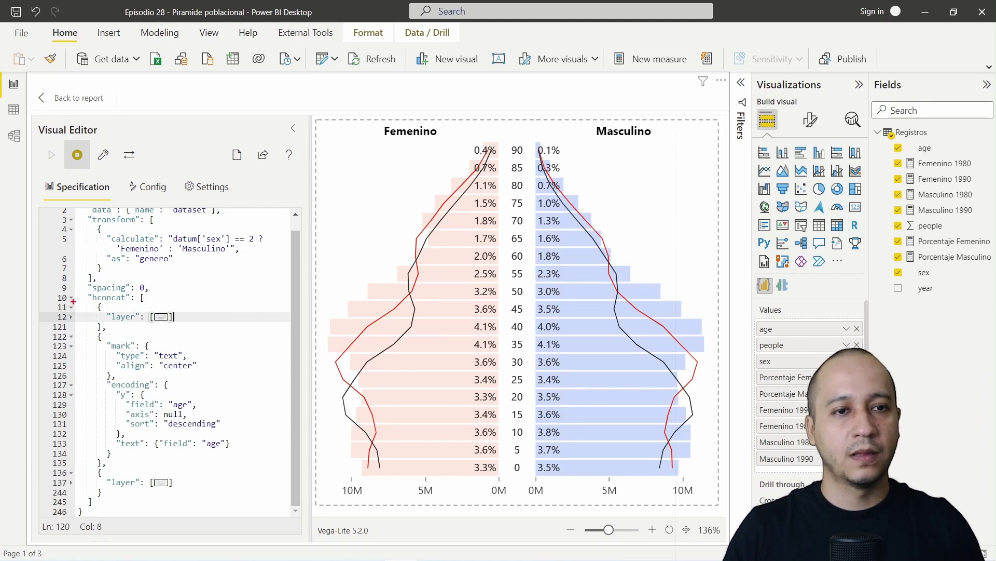
mouse_move(71, 297)
mouse_down()
mouse_move(213, 330)
mouse_move(190, 334)
mouse_up()
key(e)
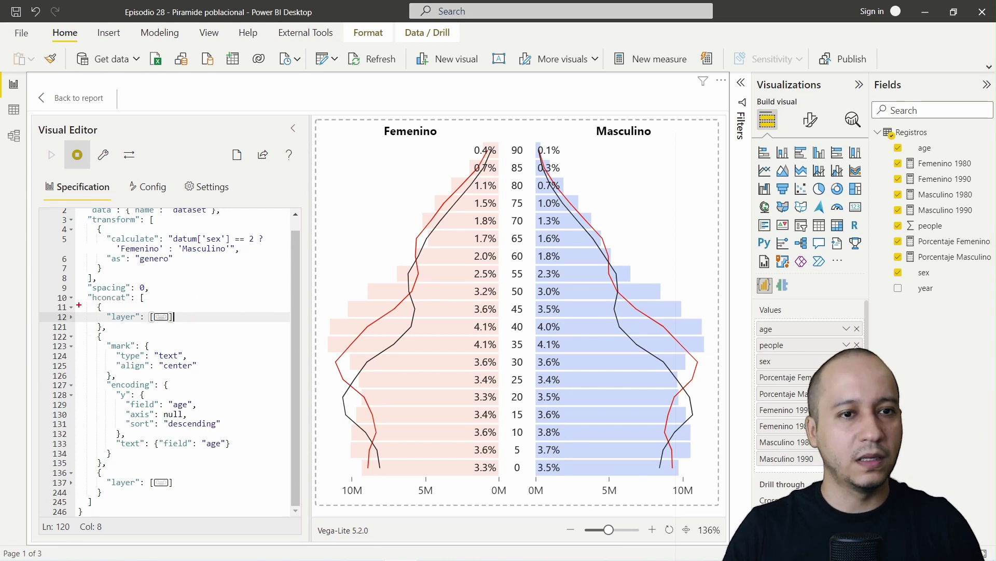
mouse_move(76, 301)
mouse_down()
mouse_move(199, 341)
mouse_move(182, 332)
mouse_up()
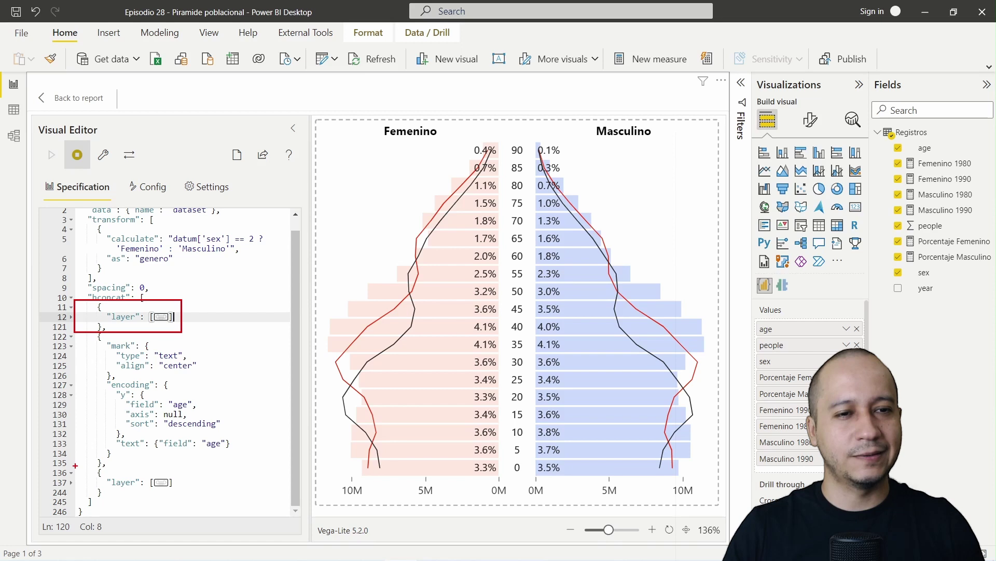
drag(75, 465, 169, 500)
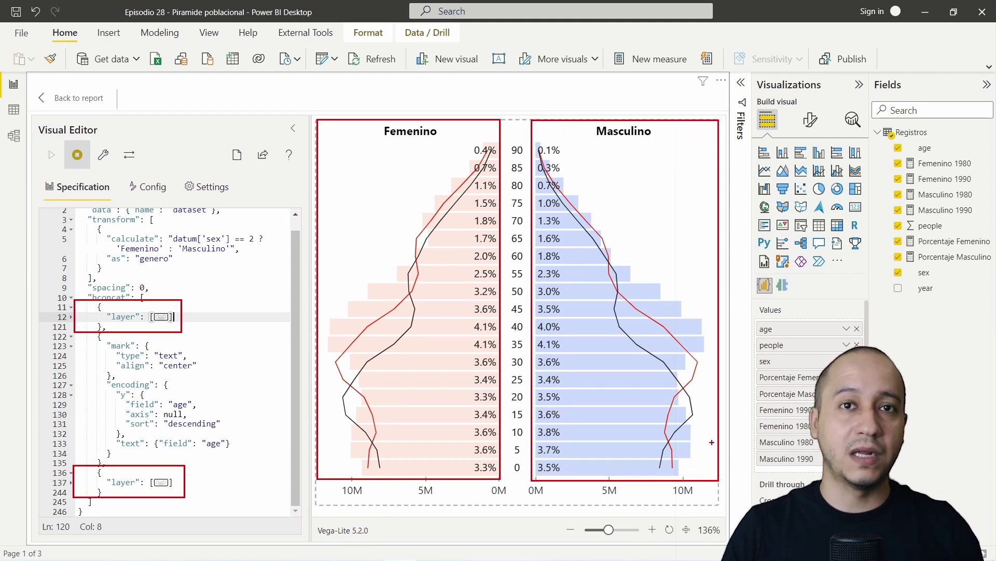
Expand the first layer array and highlight its Femenino bar block, including the bar mark value.
click(71, 318)
click(138, 327)
key(shift+alt+Right)
scroll(140, 328, down, 8)
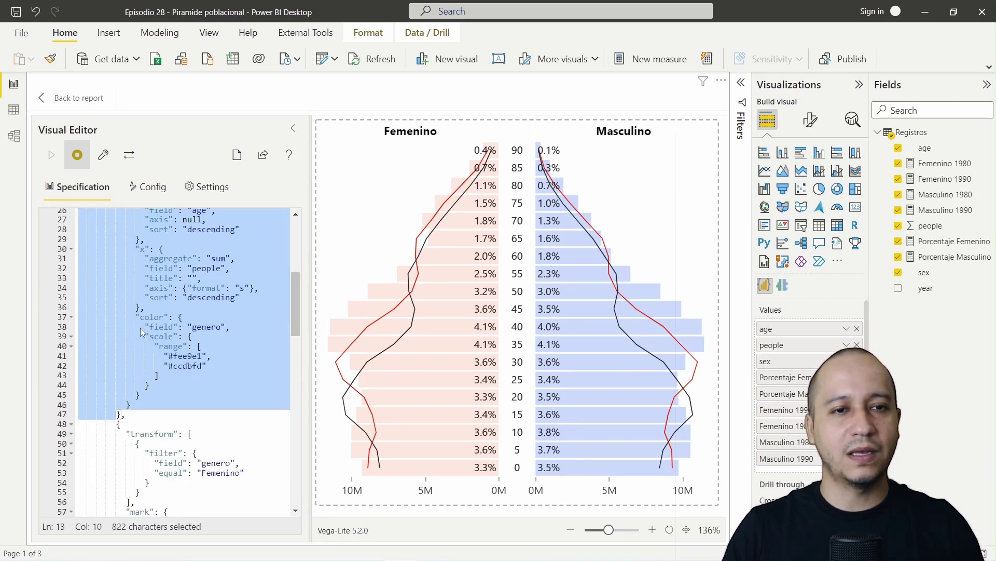
scroll(140, 328, up, 4)
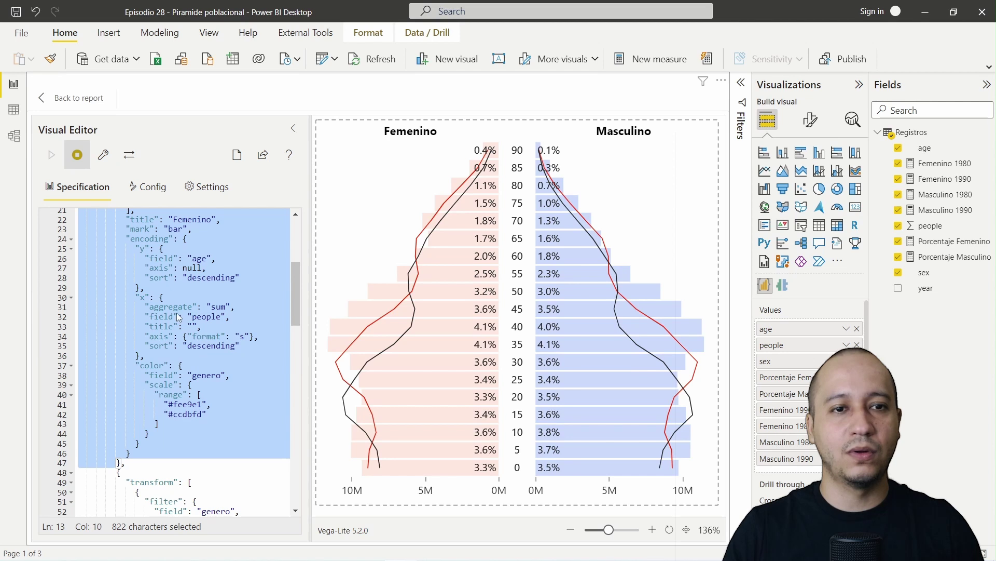
scroll(176, 313, up, 3)
double_click(177, 326)
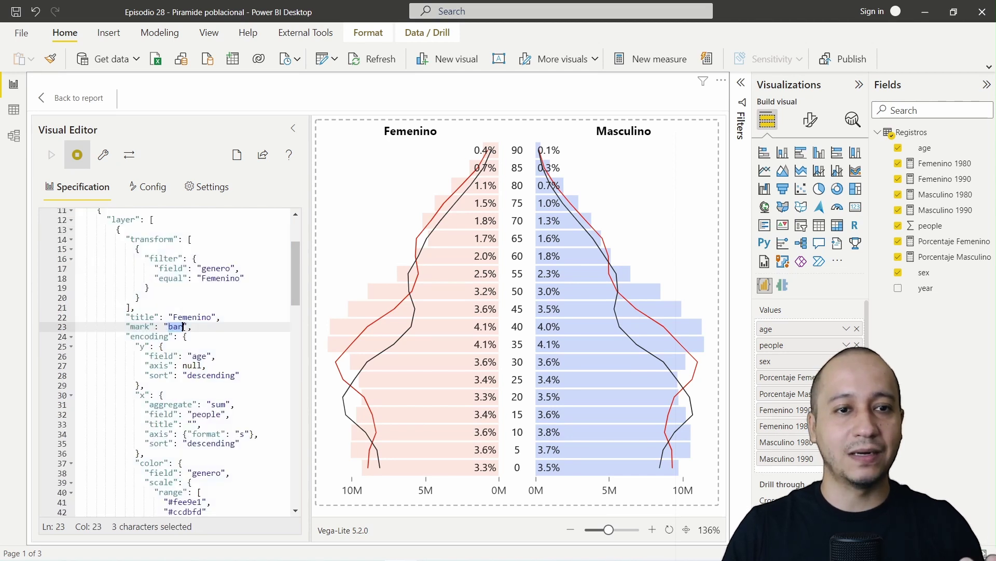
Highlight the Femenino 1990 line block and point out its #fd2600 color beside the matching line in the preview.
click(138, 303)
key(shift+alt+Right)
click(183, 337)
key(shift+alt+Right)
scroll(184, 337, down, 5)
double_click(186, 337)
key(shift+alt+Right)
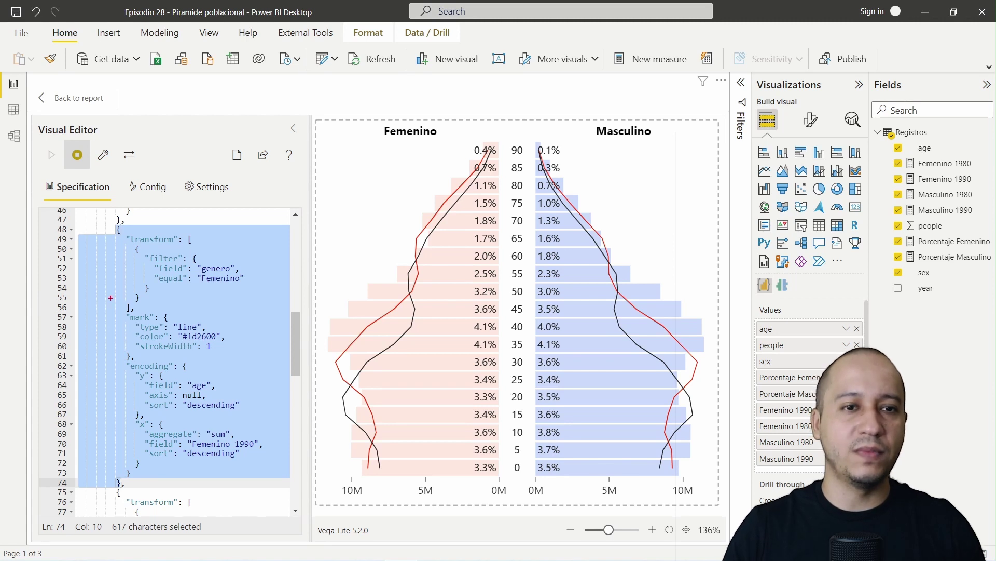
drag(436, 199, 370, 134)
drag(226, 332, 293, 249)
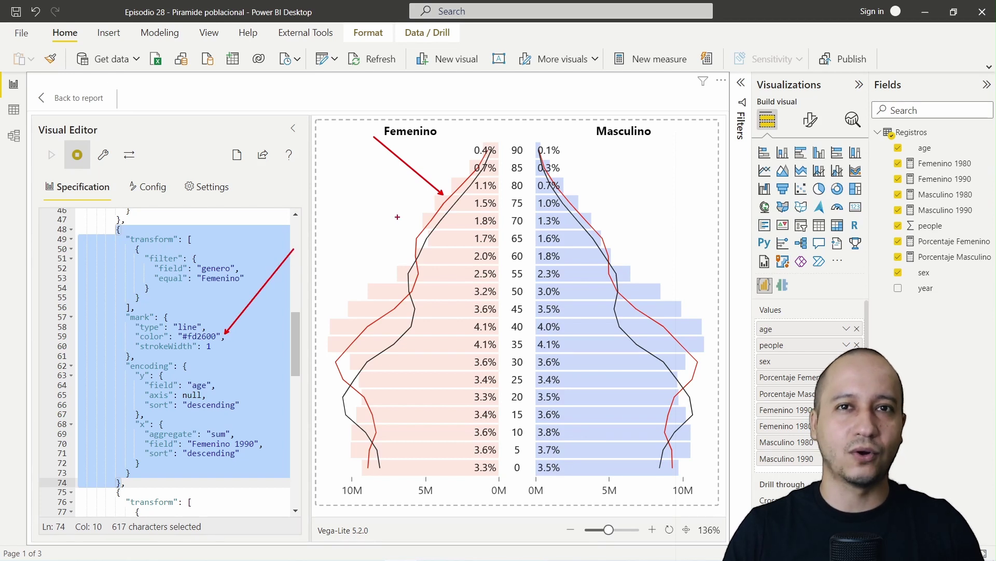
key(Escape)
Set the Femenino 1990 line's mark color to "blue".
click(202, 335)
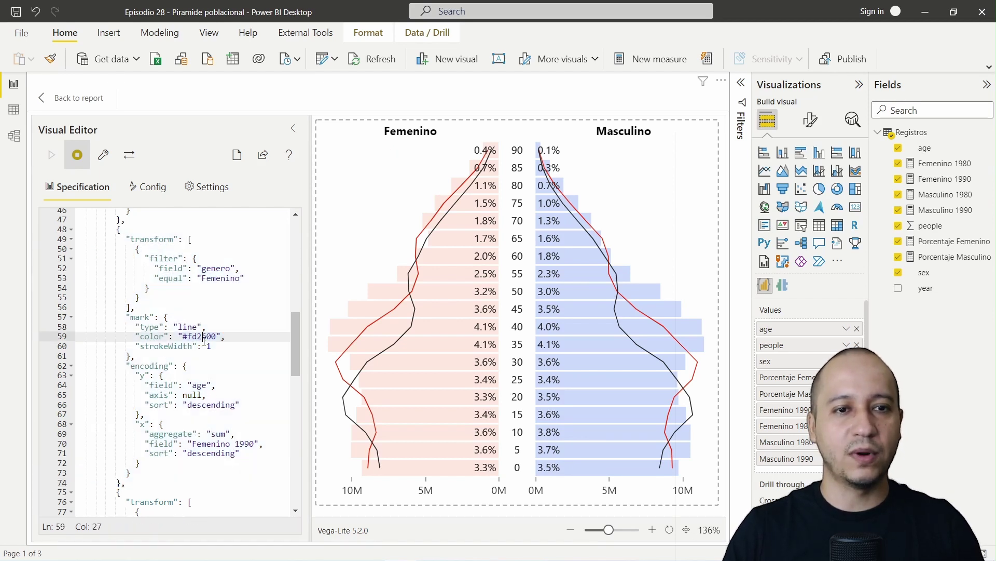
double_click(201, 336)
key(BackSpace)
key(BackSpace)
key(BackSpace)
key(Delete)
key(Delete)
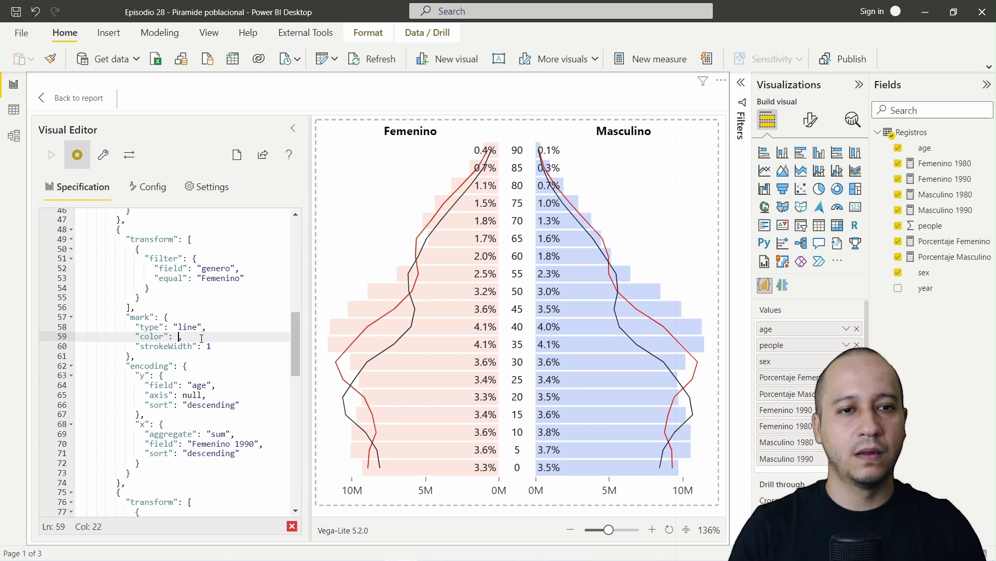
text("blue")
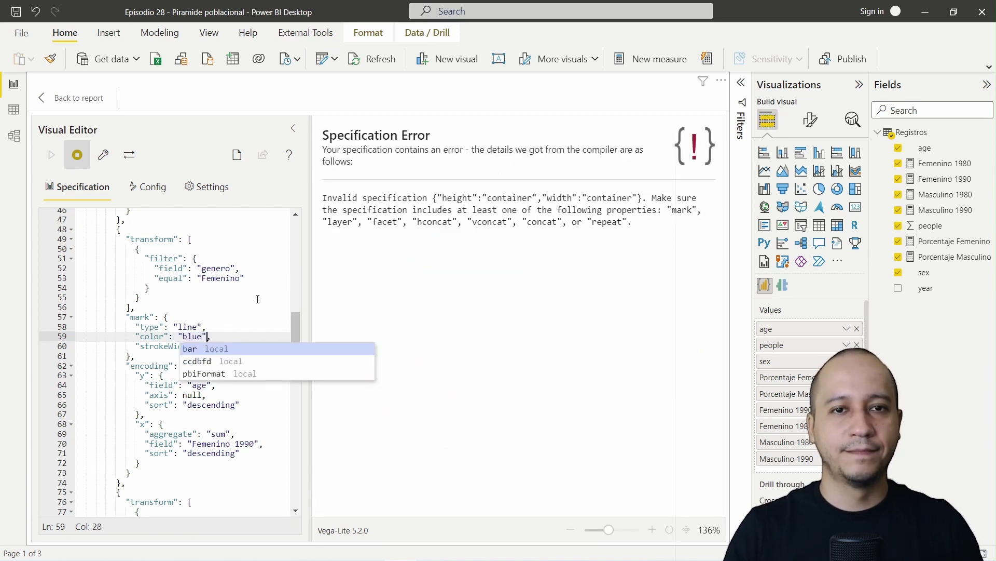
key(Escape)
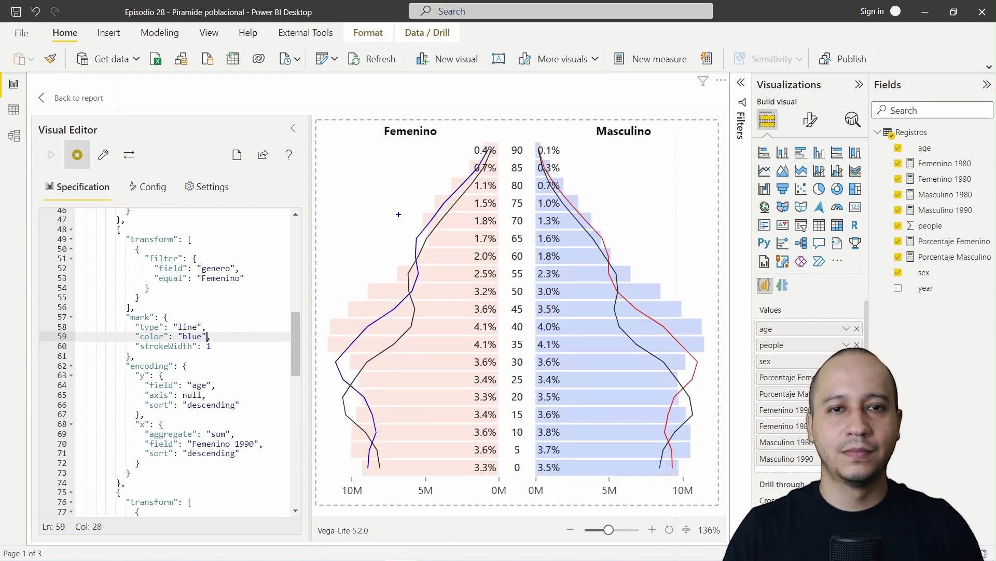
Point out the blue color in the code and preview, and highlight the line block's Femenino 1990 field and Femenino filter value.
drag(425, 208, 341, 101)
drag(224, 331, 286, 269)
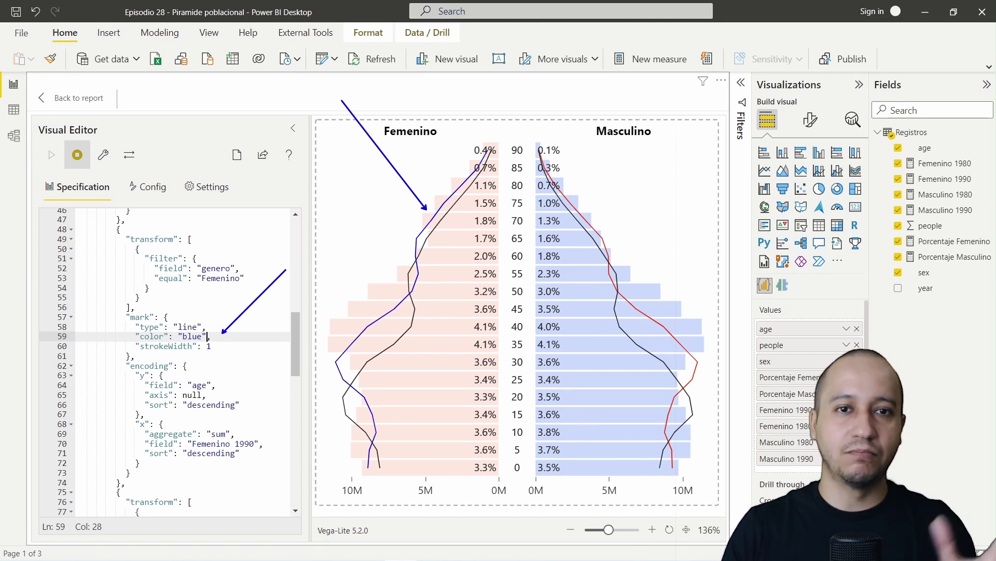
key(Escape)
drag(255, 444, 192, 442)
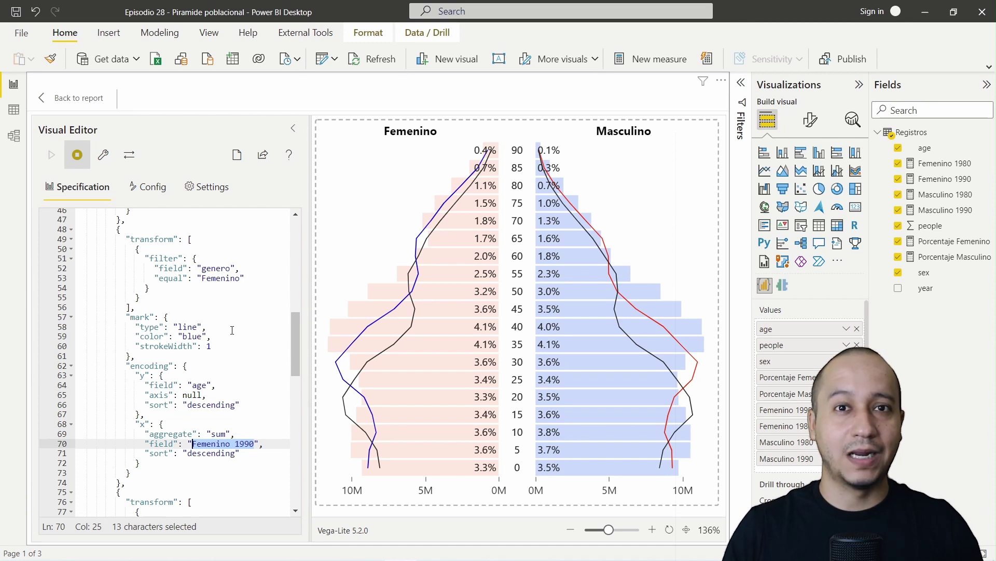
double_click(212, 281)
Set the Femenino 1990 line's mark color back to "#fd2600".
double_click(193, 336)
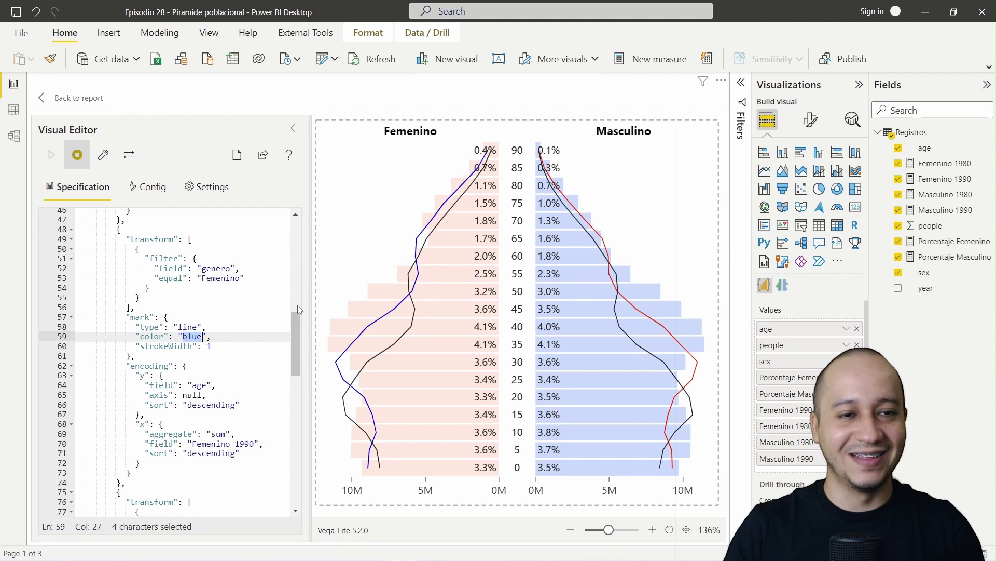
text(#)
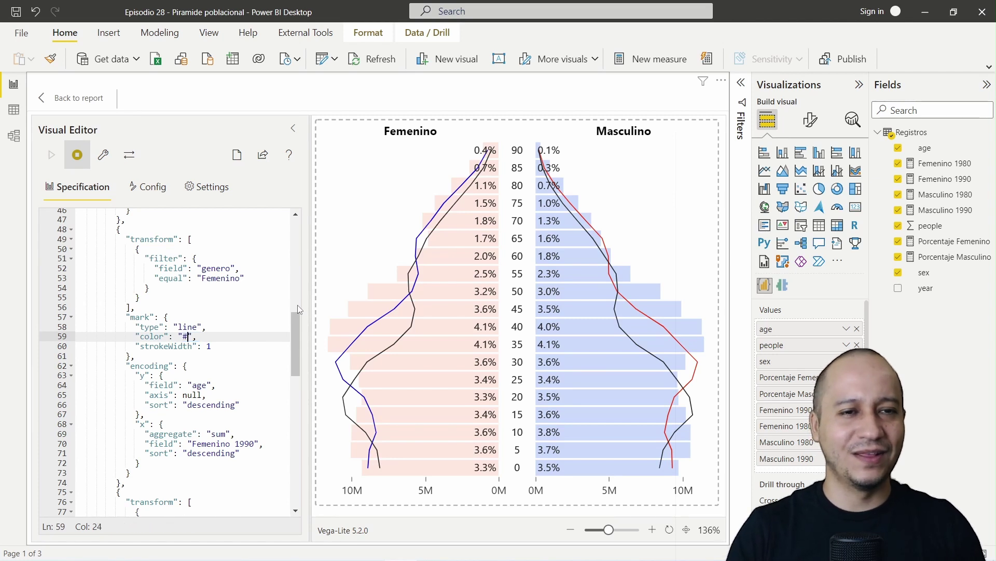
text(fd2600)
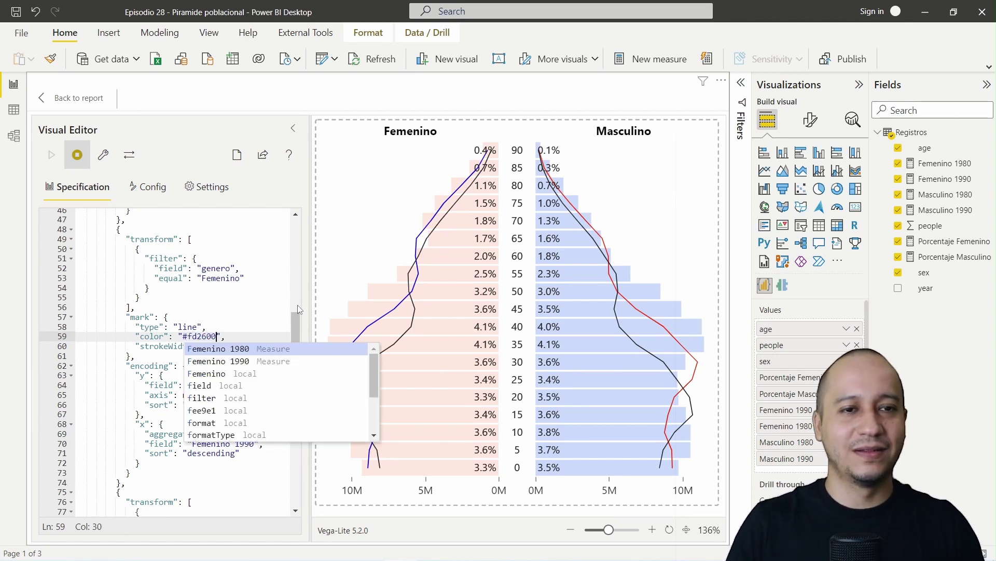
click(250, 319)
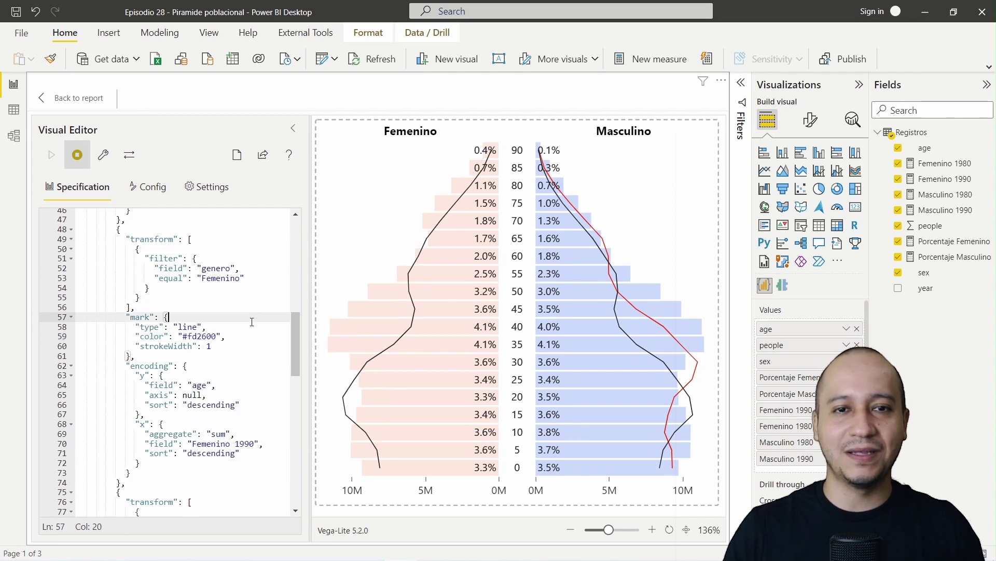
Leave the visual editor, return to the Pirámide poblacional report page and deselect the pyramid with lines.
scroll(249, 320, up, 4)
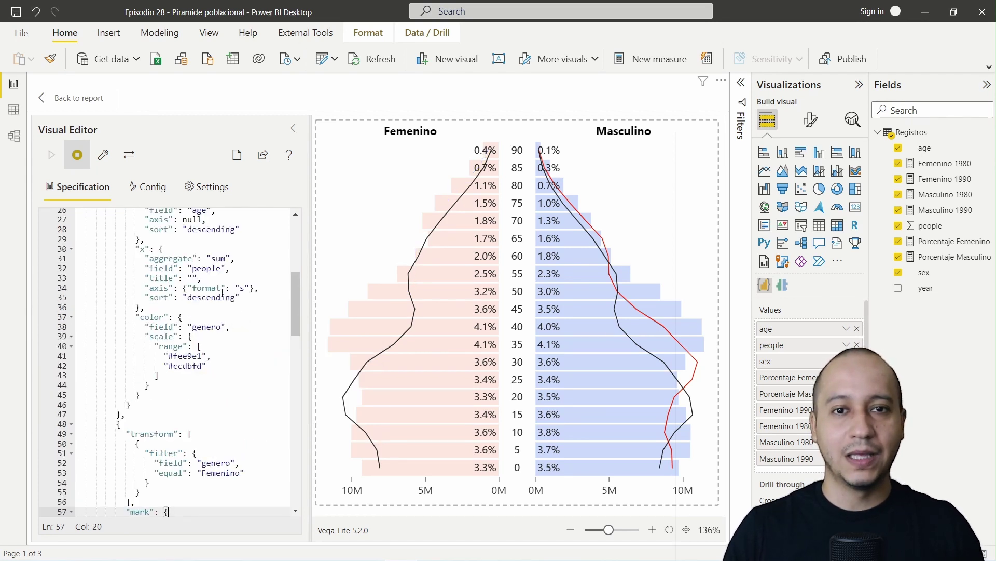
scroll(230, 304, up, 5)
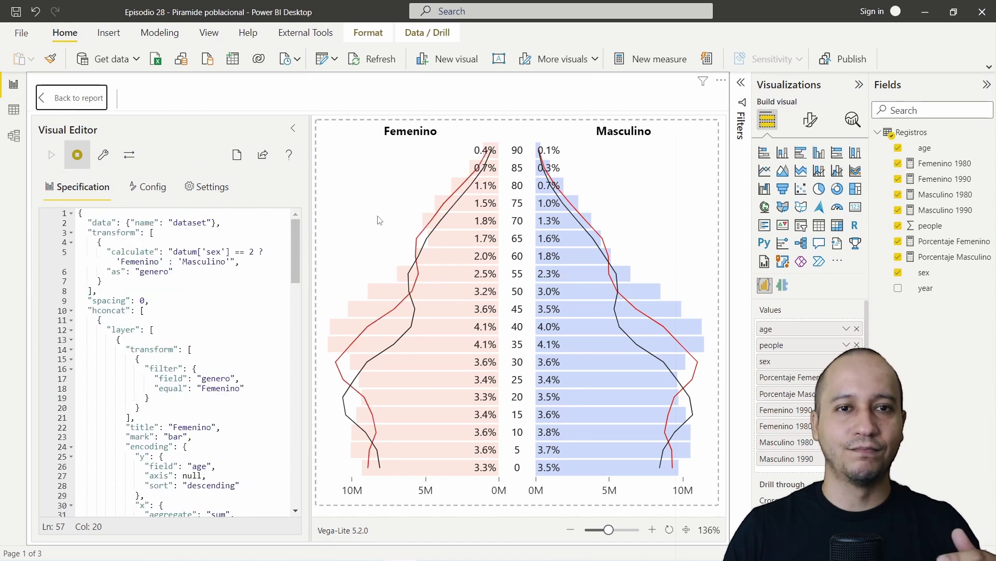
key(Escape)
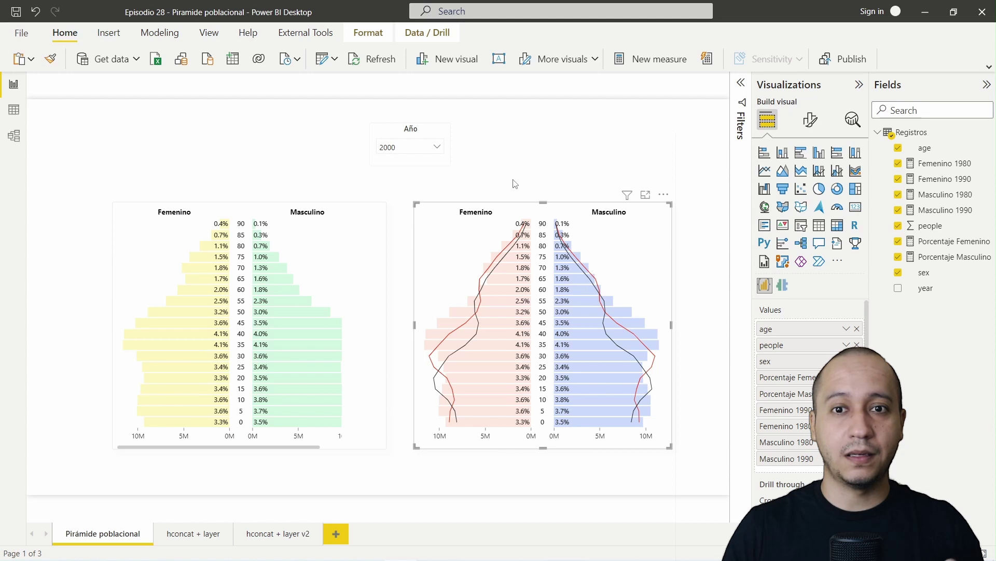
click(515, 184)
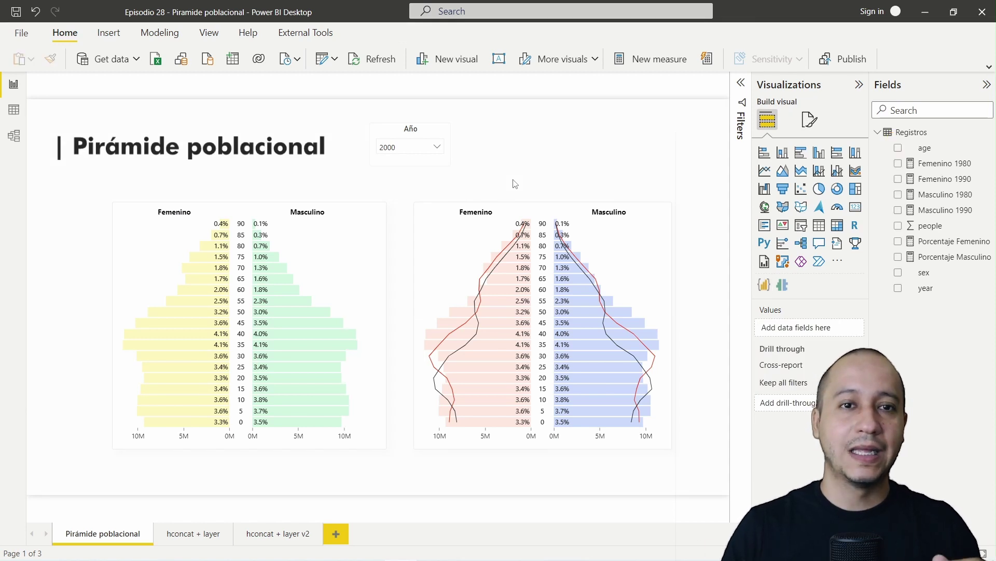
Select the basic pyramid and the one with lines in turn to compare their assigned fields, and clear the selection.
click(384, 237)
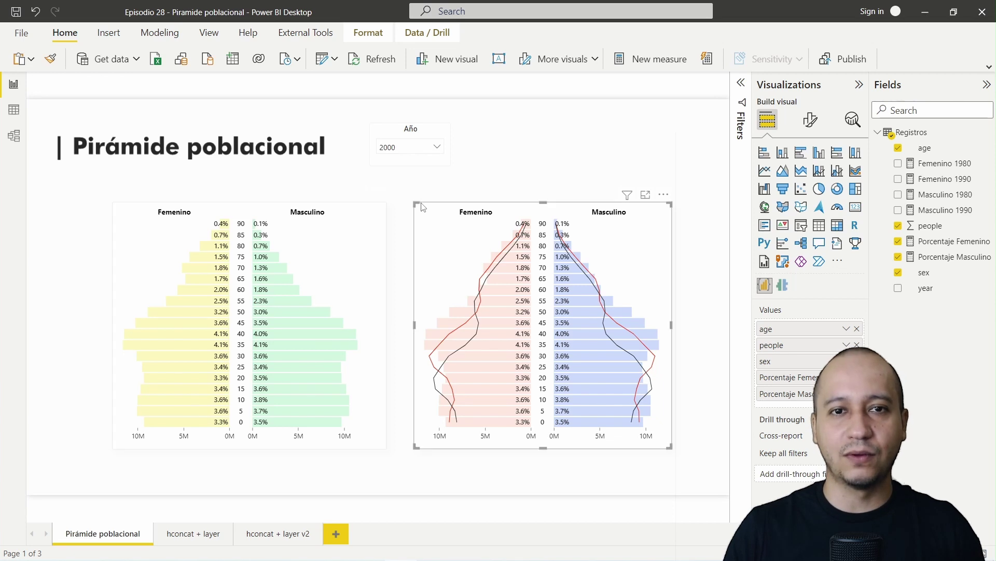
click(423, 208)
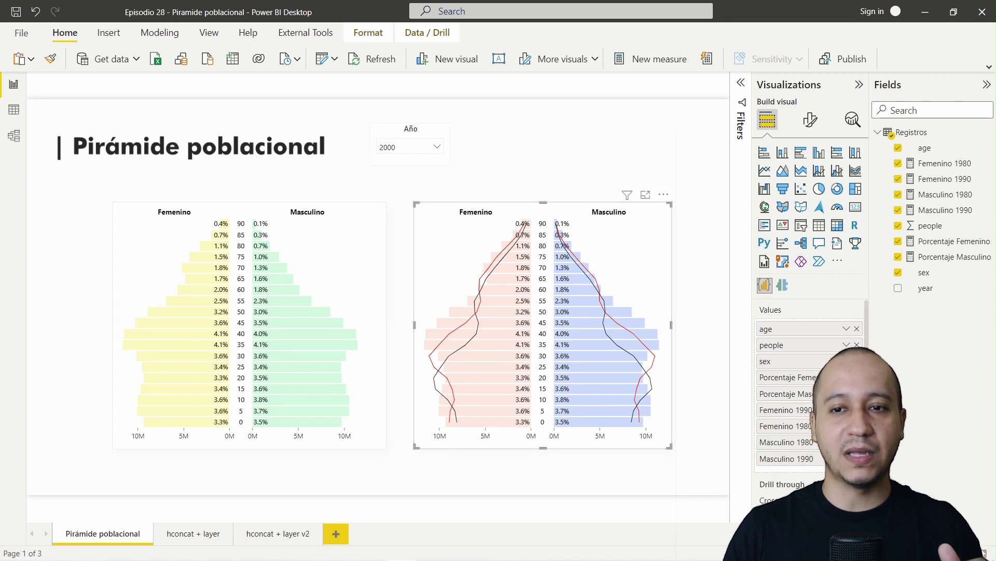
click(387, 212)
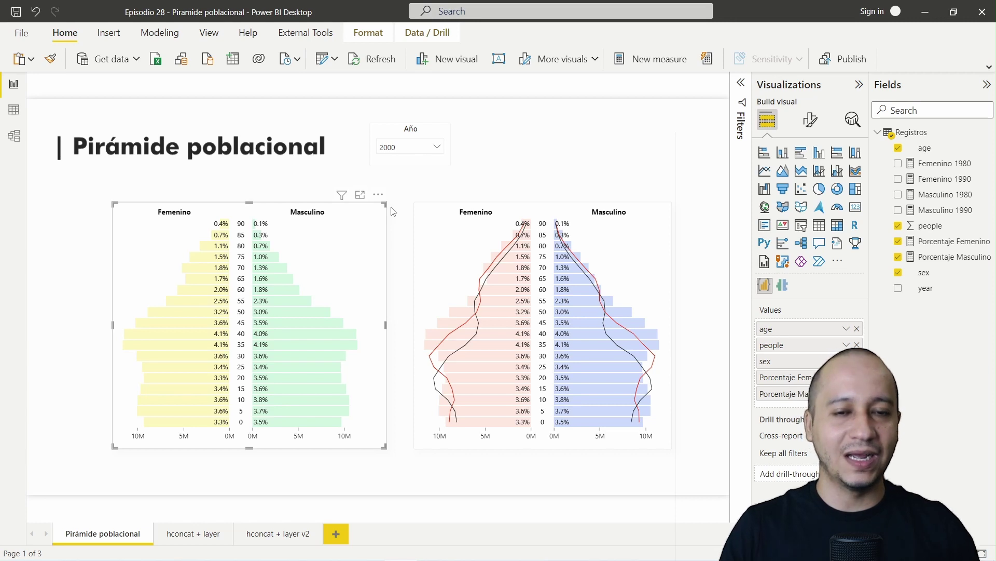
click(402, 202)
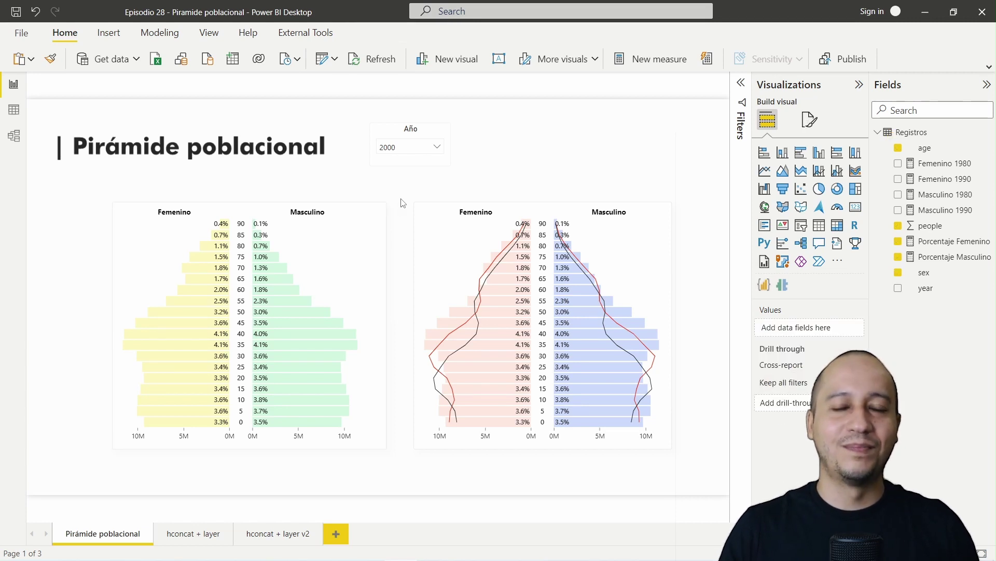